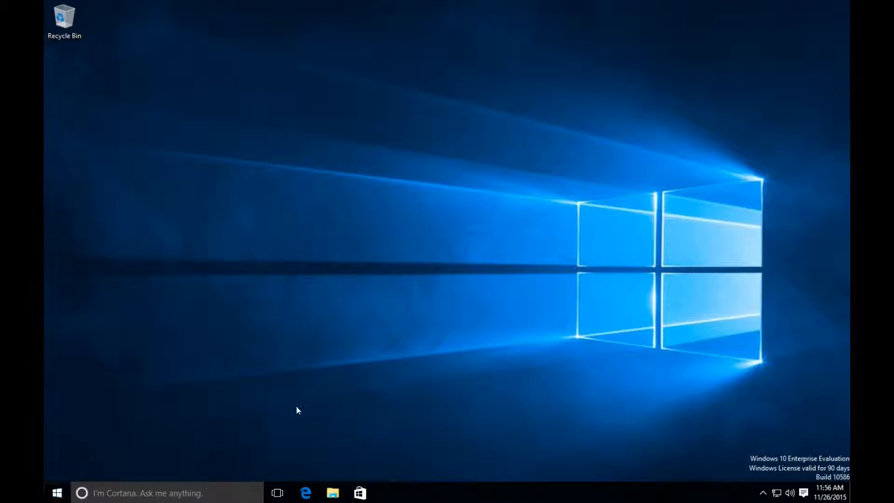
# Open Microsoft Edge and close the Microsoft welcome tab, leaving only the Start page
pyautogui.click(58, 494)
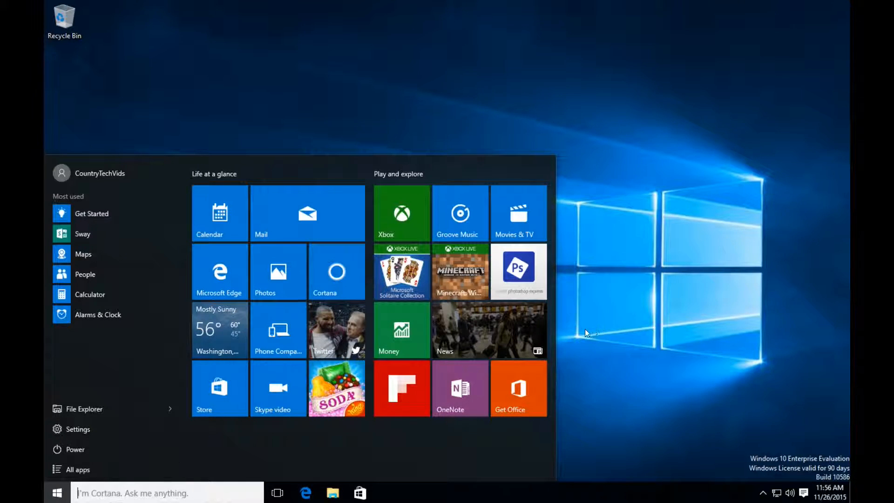
pyautogui.click(213, 275)
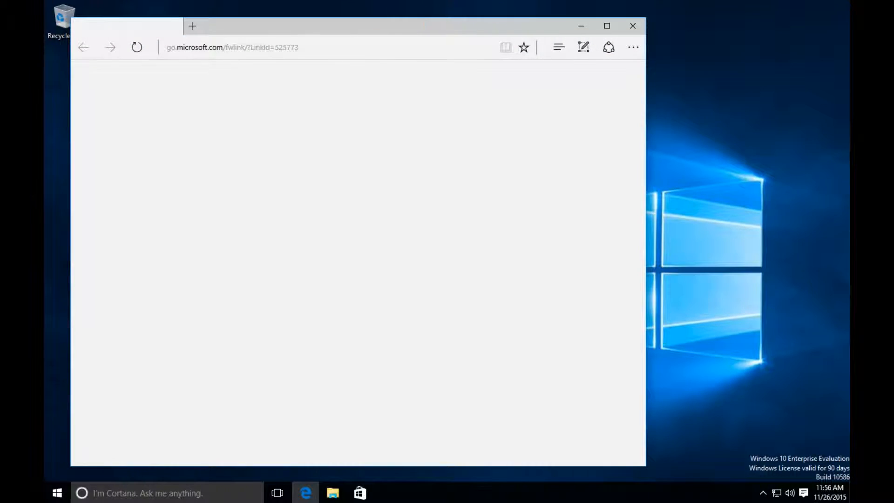
pyautogui.moveTo(411, 22); pyautogui.dragTo(492, 20)
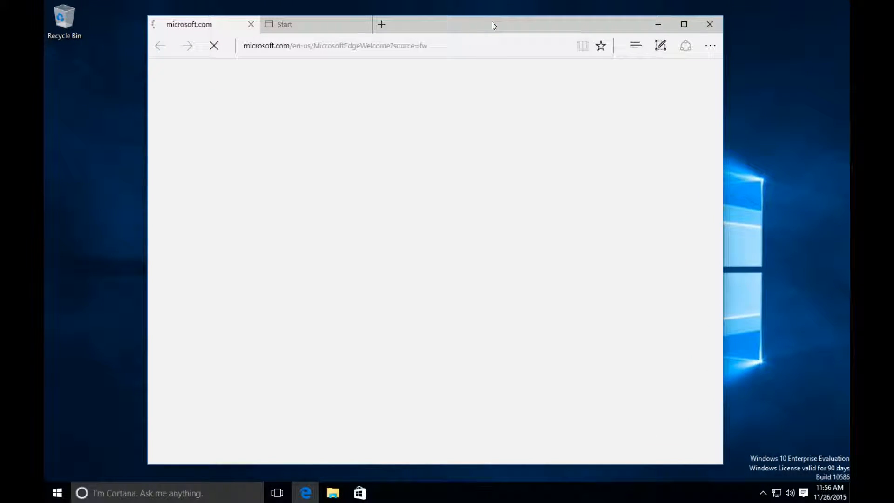
pyautogui.click(251, 25)
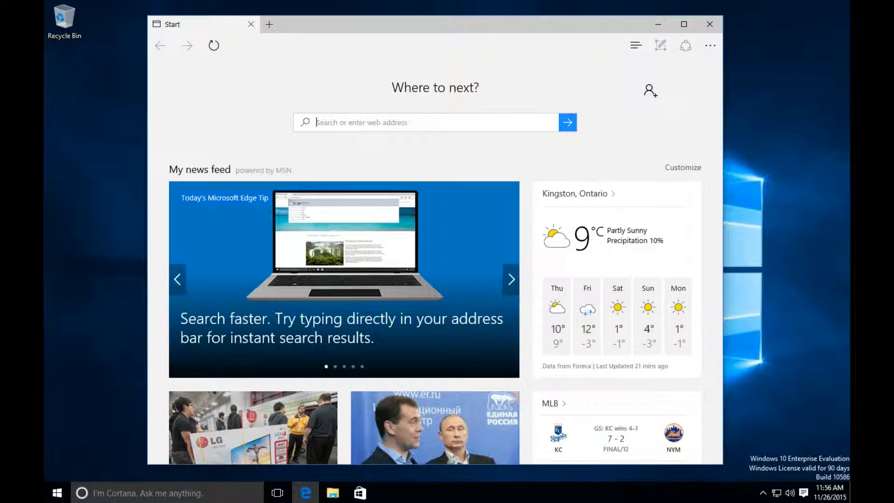
# Search the web for "safer-networking spybot", open safer-networking.org and maximize the browser window
pyautogui.write('s')
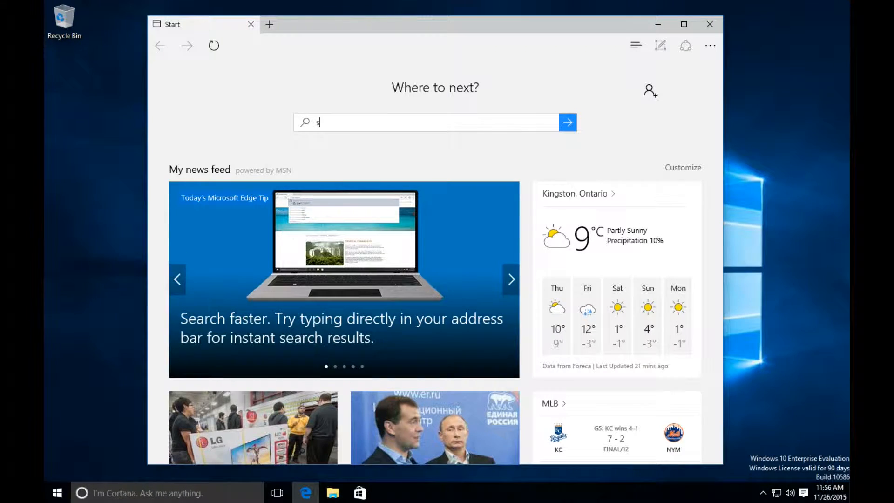
pyautogui.write('afer-networki')
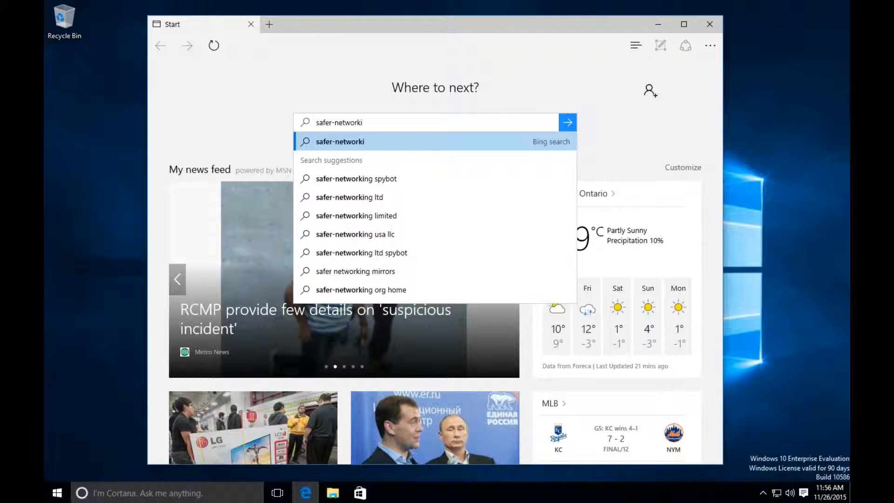
pyautogui.click(333, 181)
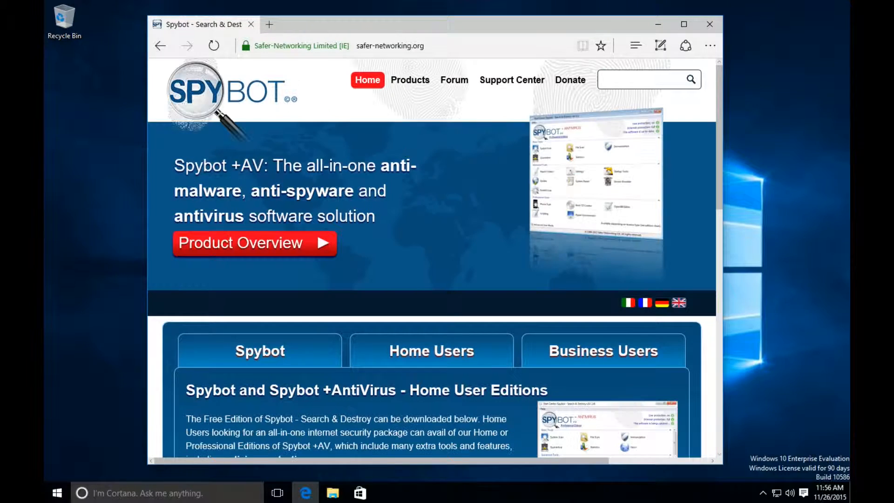
pyautogui.click(685, 24)
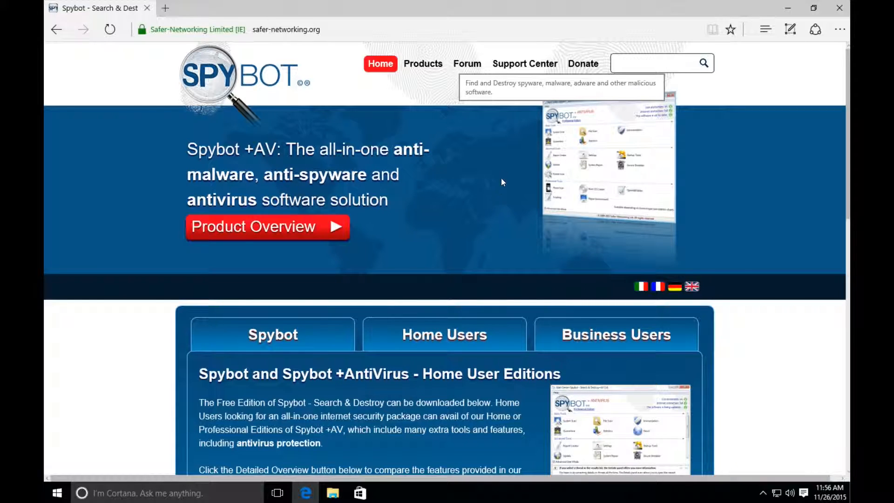
# Open the Spybot site's Products page and look through the download editions offered there
pyautogui.click(424, 65)
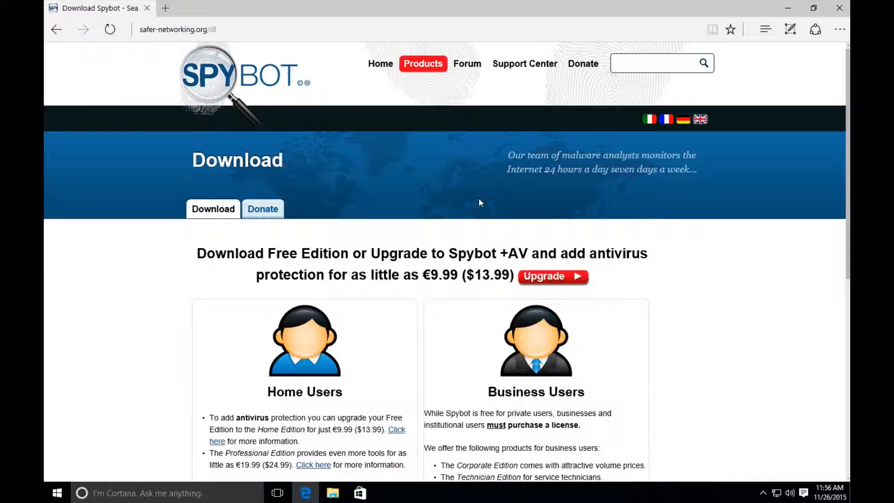
pyautogui.scroll(-10, 480, 199)
pyautogui.scroll(10, 391, 186)
pyautogui.click(298, 29)
pyautogui.click(298, 30)
pyautogui.press('BackSpace')
pyautogui.press('BackSpace')
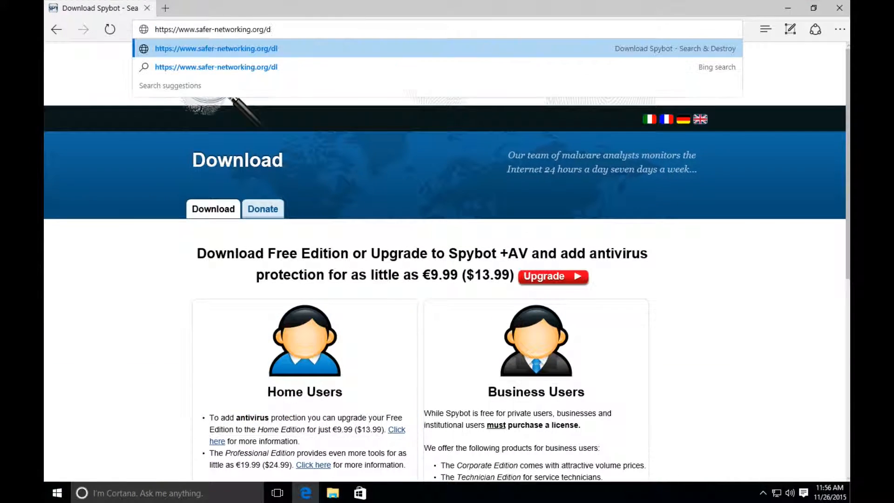
pyautogui.press('BackSpace')
pyautogui.write('anti-')
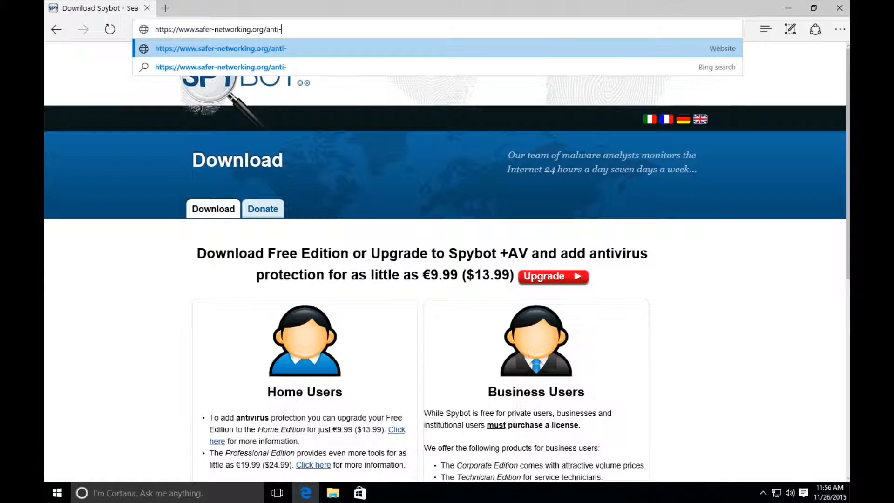
pyautogui.press('BackSpace')
pyautogui.press('BackSpace')
pyautogui.press('BackSpace')
pyautogui.press('BackSpace')
pyautogui.press('BackSpace')
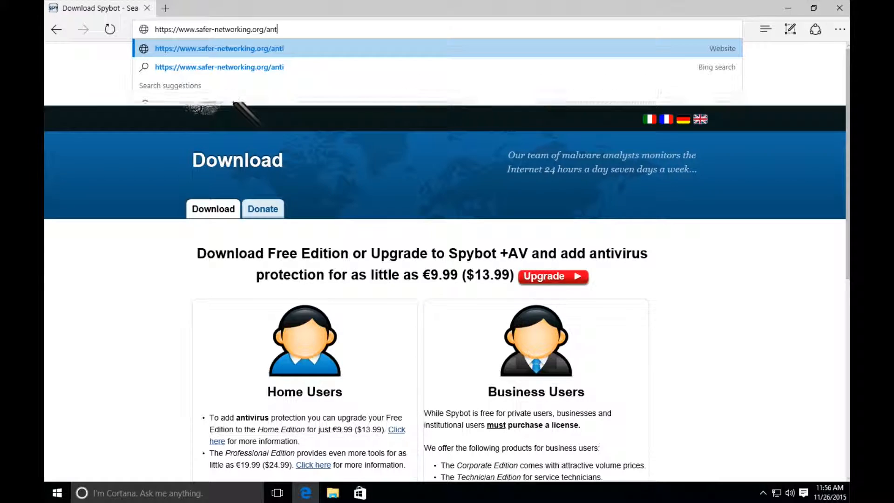
pyautogui.write('spy')
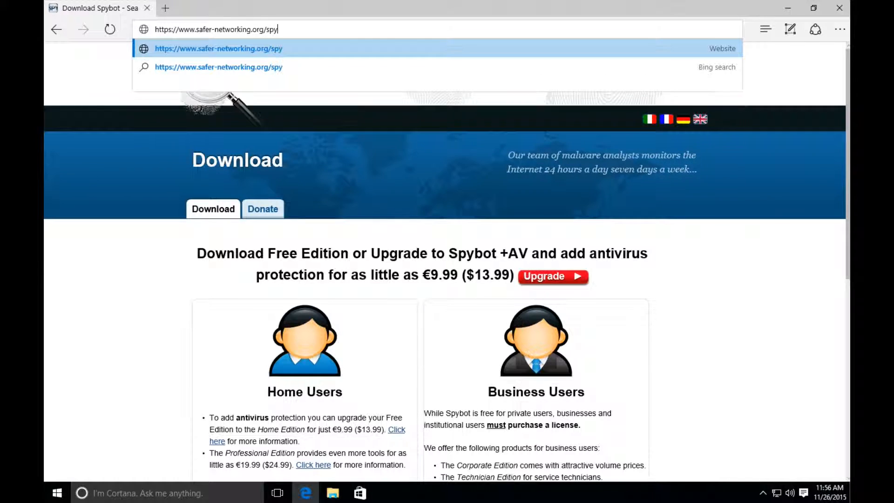
pyautogui.write('bot-anti-beacon')
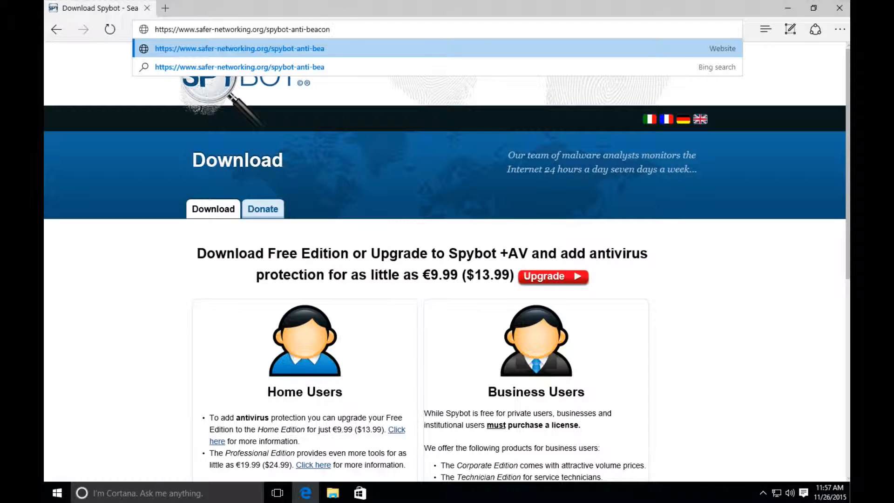
pyautogui.press('Return')
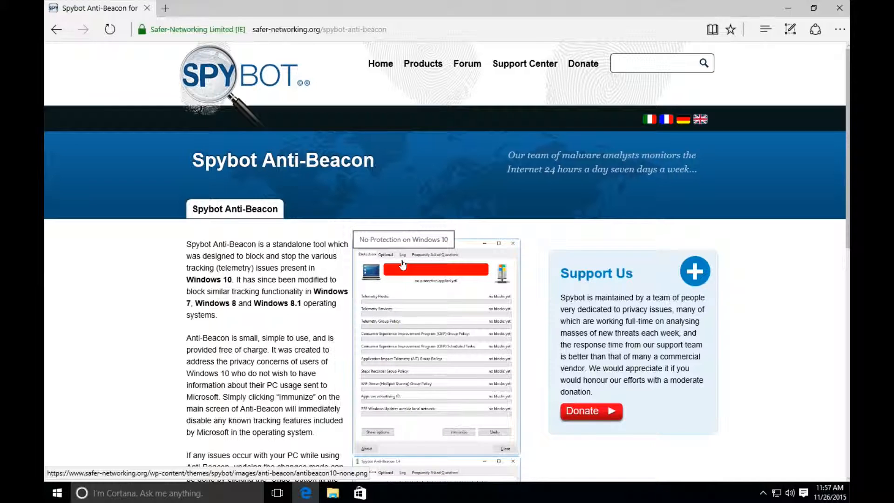
# Open the Portable Edition download page of Spybot Anti-Beacon and download version 1.5.0.35
pyautogui.scroll(-10, 413, 342)
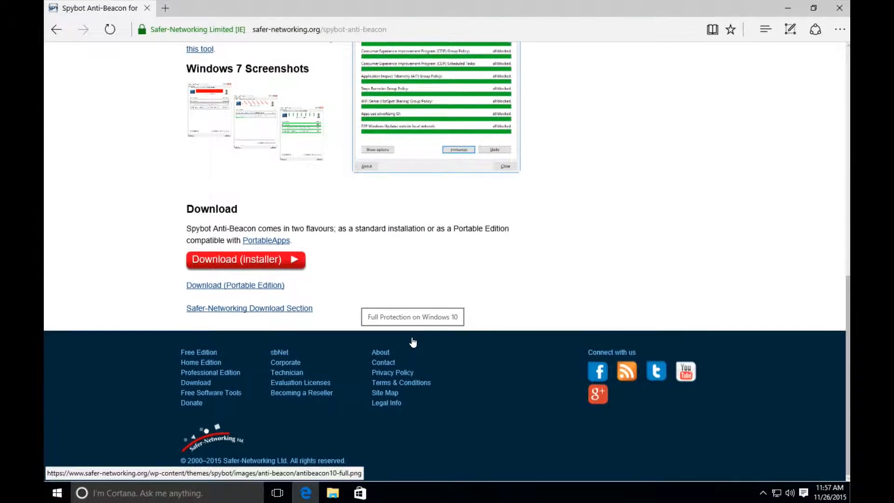
pyautogui.scroll(3, 413, 343)
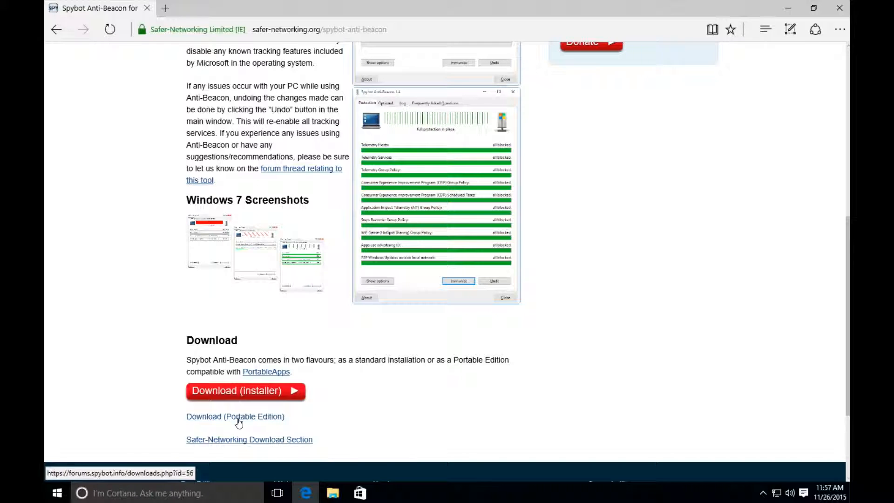
pyautogui.click(232, 422)
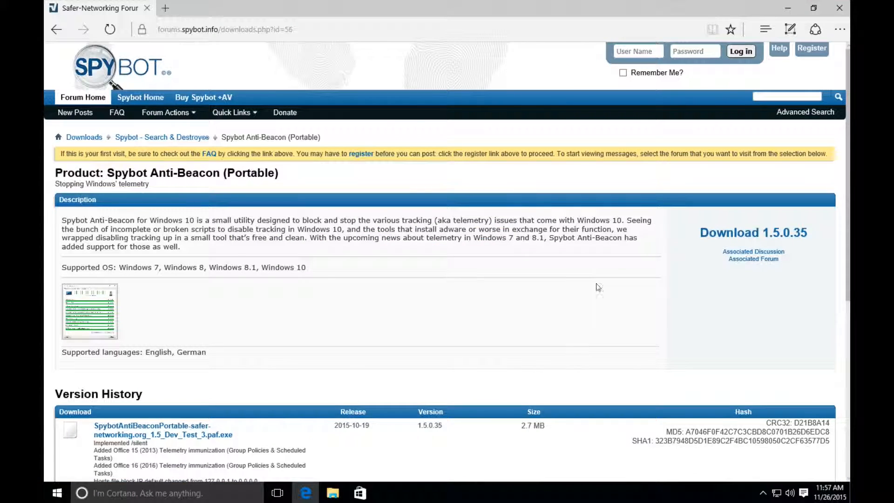
pyautogui.click(747, 240)
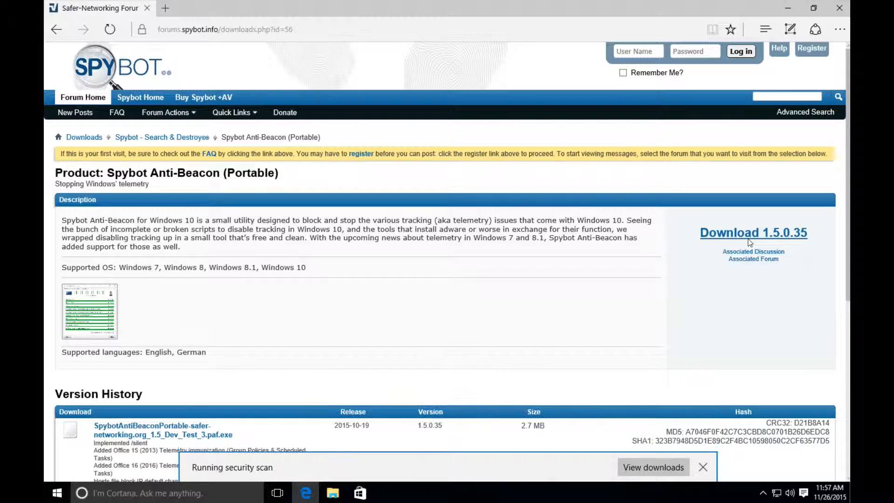
# Open the folder with the downloaded file, close the browser and move the Spybot Anti-Beacon portable file to the desktop
pyautogui.click(661, 469)
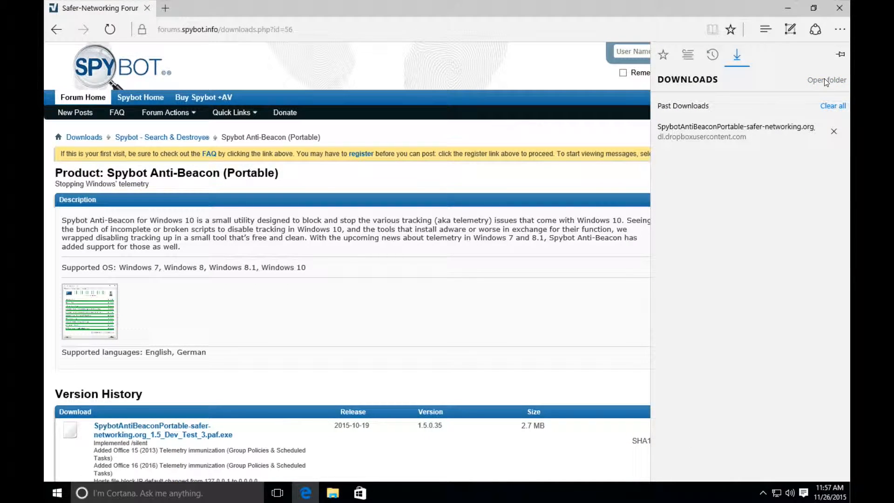
pyautogui.click(839, 9)
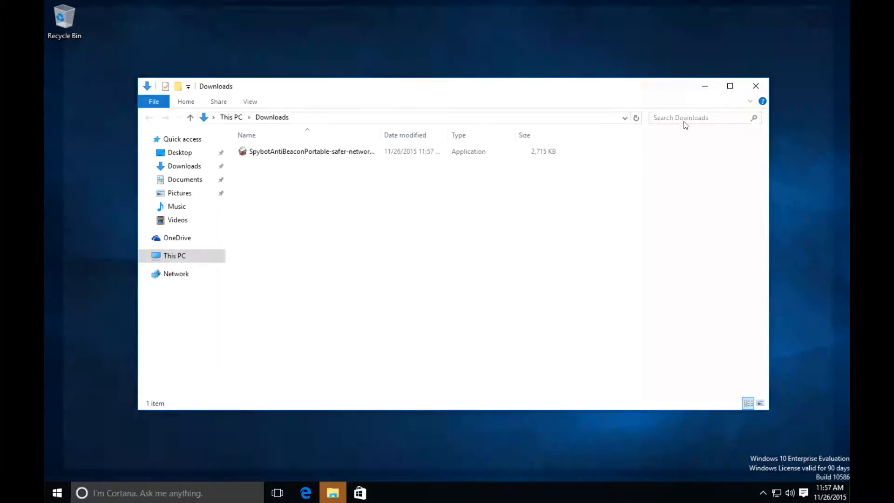
pyautogui.moveTo(260, 152); pyautogui.dragTo(267, 52)
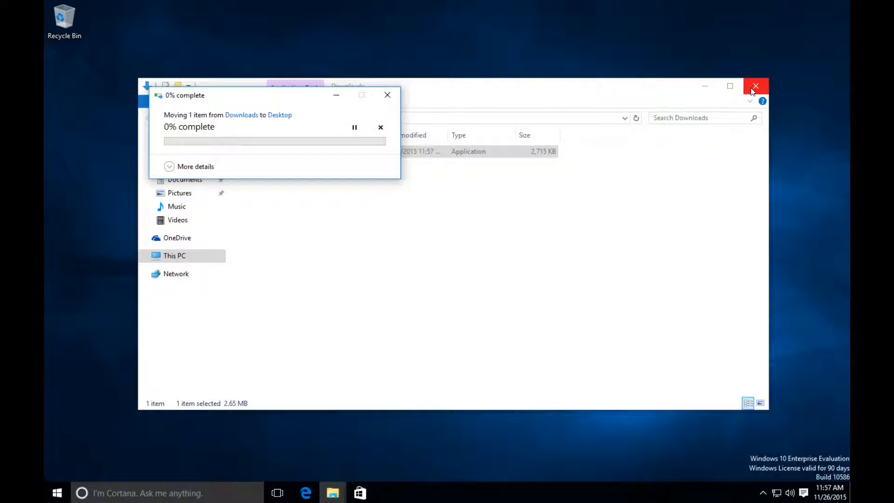
pyautogui.click(168, 167)
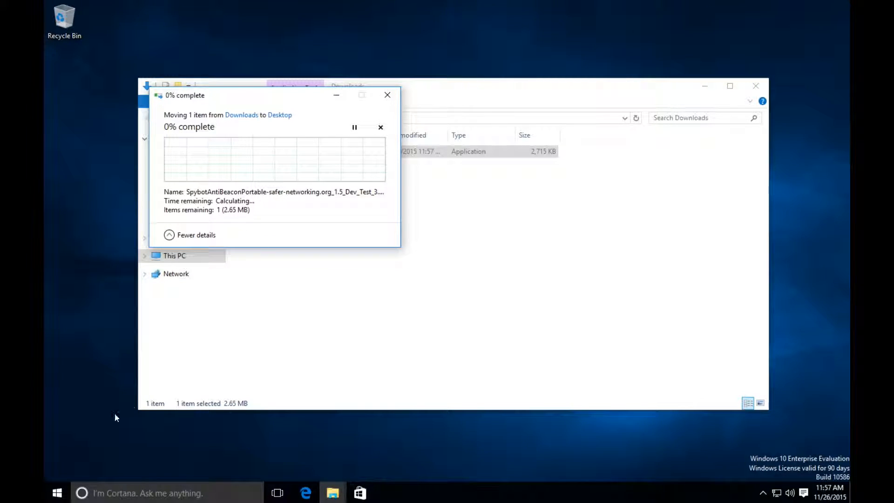
# Search Windows for "privacy" and open the Privacy settings
pyautogui.click(58, 493)
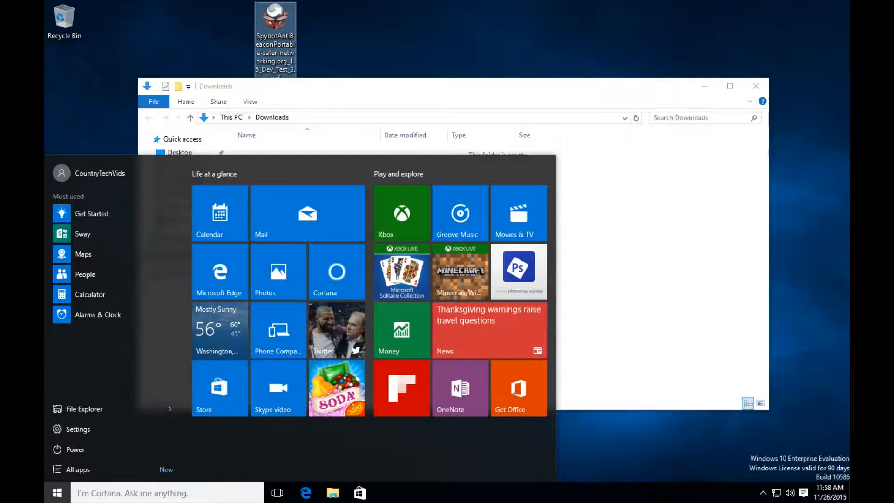
pyautogui.write('priv')
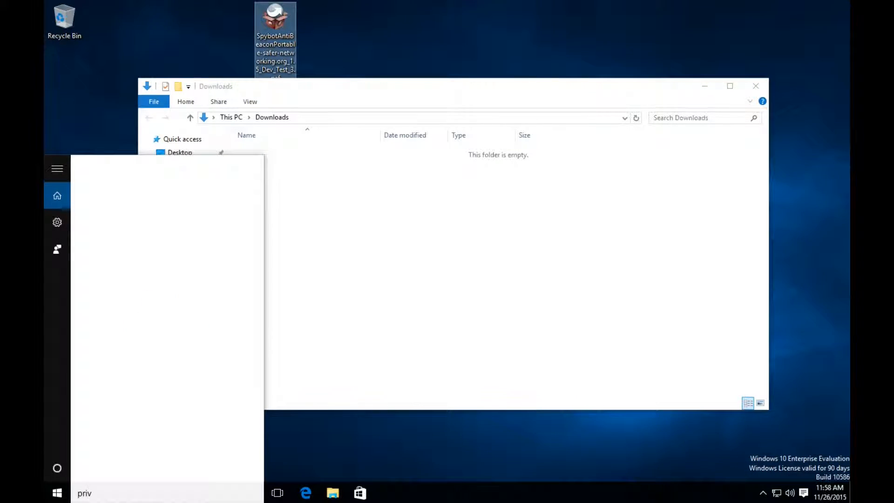
pyautogui.write('acy')
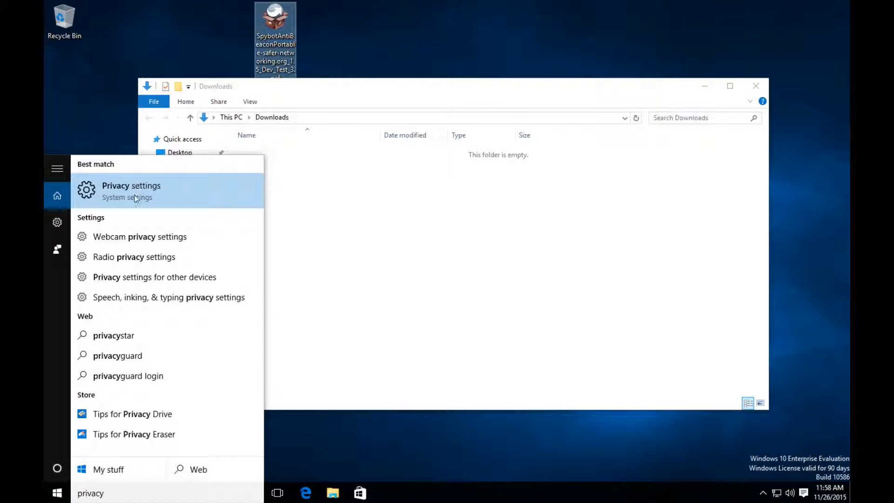
pyautogui.click(134, 195)
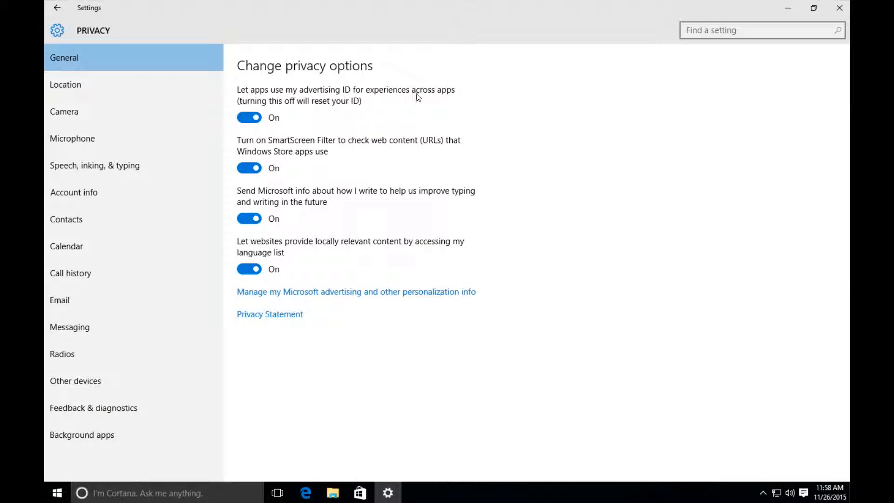
# Turn off all four general privacy options: advertising ID, SmartScreen Filter, sending writing info to Microsoft, and website access to the language list
pyautogui.click(250, 118)
pyautogui.click(249, 169)
pyautogui.click(251, 217)
pyautogui.click(250, 269)
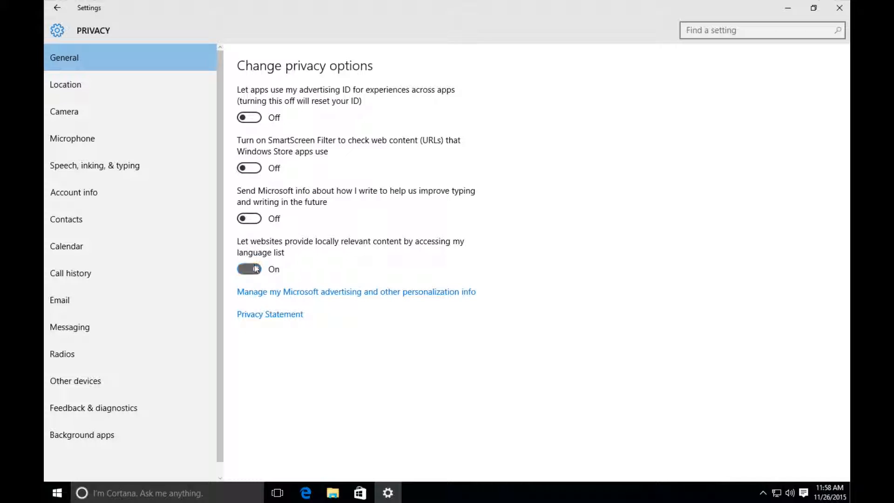
# Turn off location services for this account in the Location privacy settings
pyautogui.click(82, 88)
pyautogui.click(249, 239)
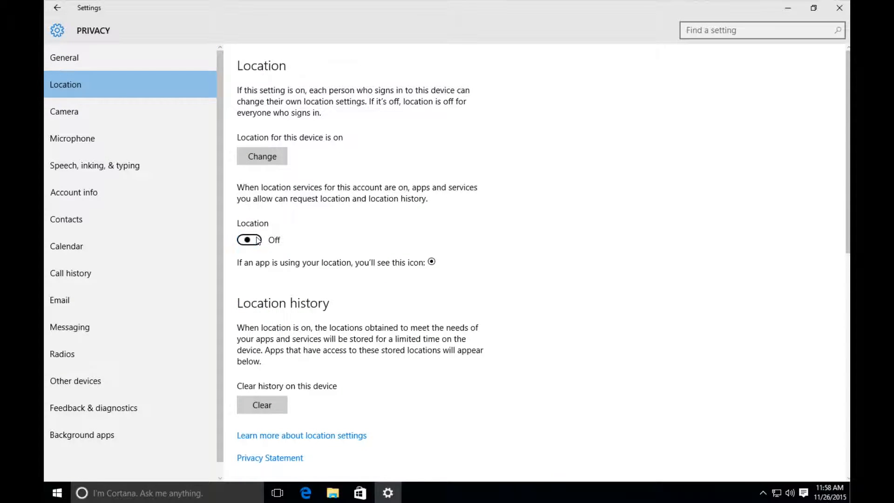
pyautogui.scroll(-7, 244, 219)
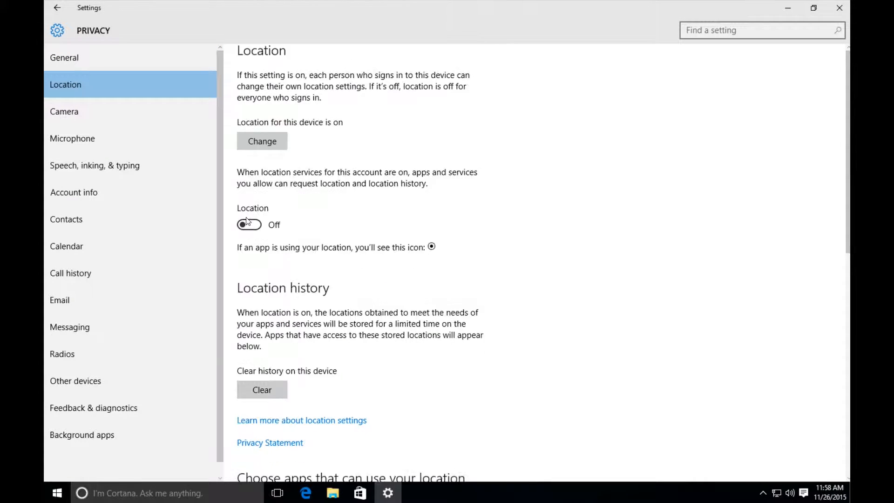
# Turn off app access to the camera and to the microphone in the privacy settings
pyautogui.click(78, 114)
pyautogui.click(253, 107)
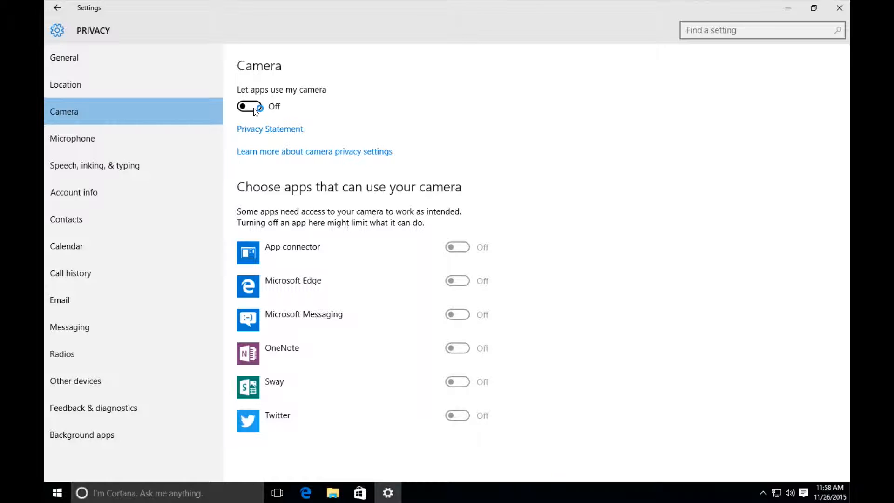
pyautogui.click(76, 138)
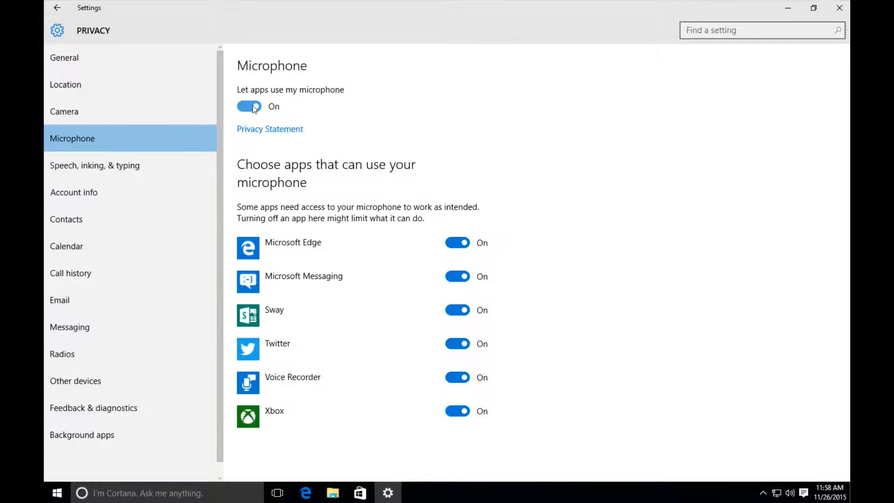
pyautogui.click(252, 105)
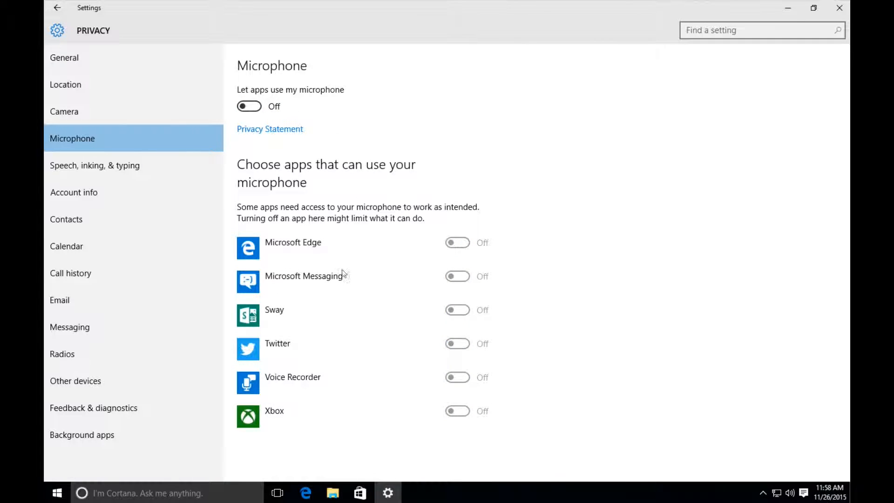
# Stop Windows and Cortana from getting to know you in the Speech, inking, & typing privacy settings
pyautogui.click(74, 169)
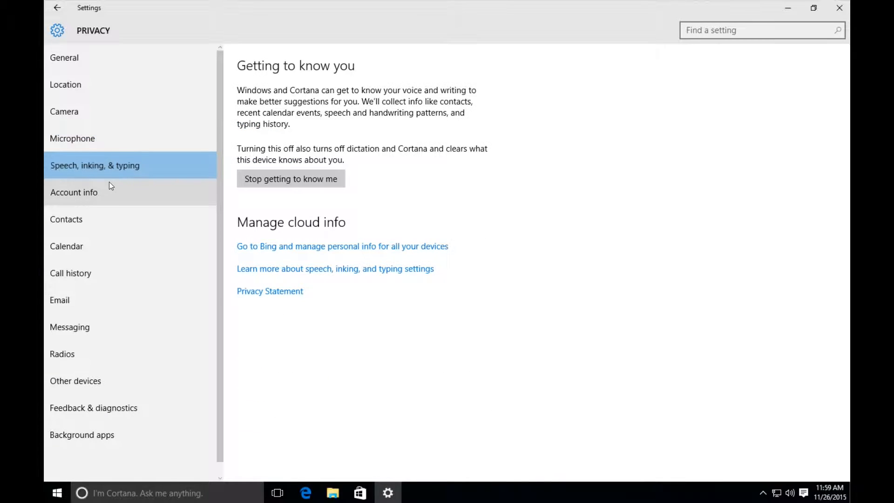
pyautogui.click(273, 178)
pyautogui.click(344, 149)
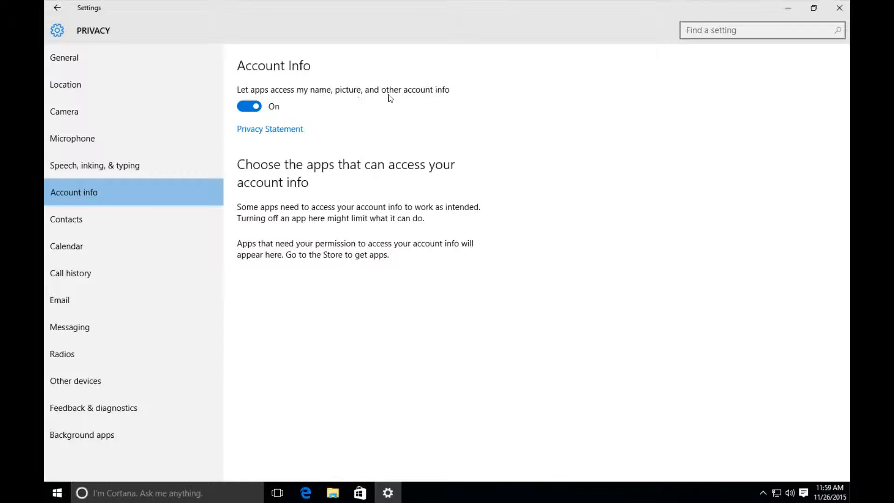
# Turn off app access to account info, and block contacts access for App connector, Mail and Calendar, and Microsoft Messaging
pyautogui.click(249, 106)
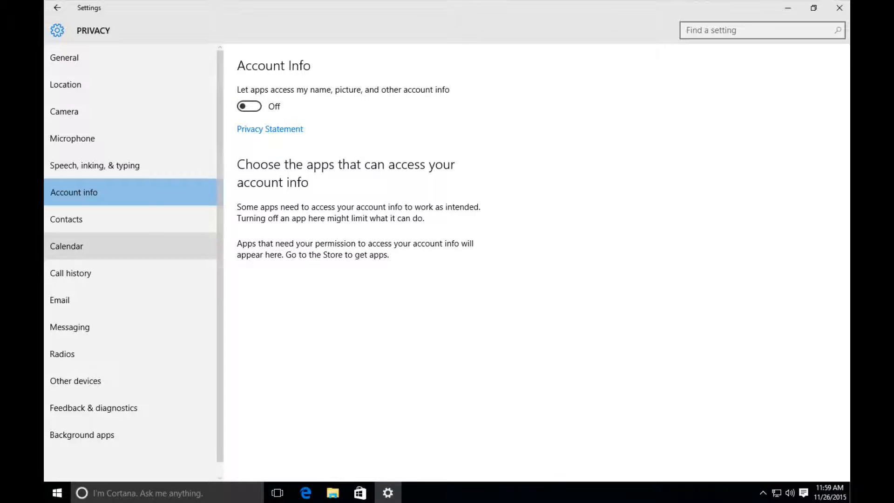
pyautogui.click(85, 217)
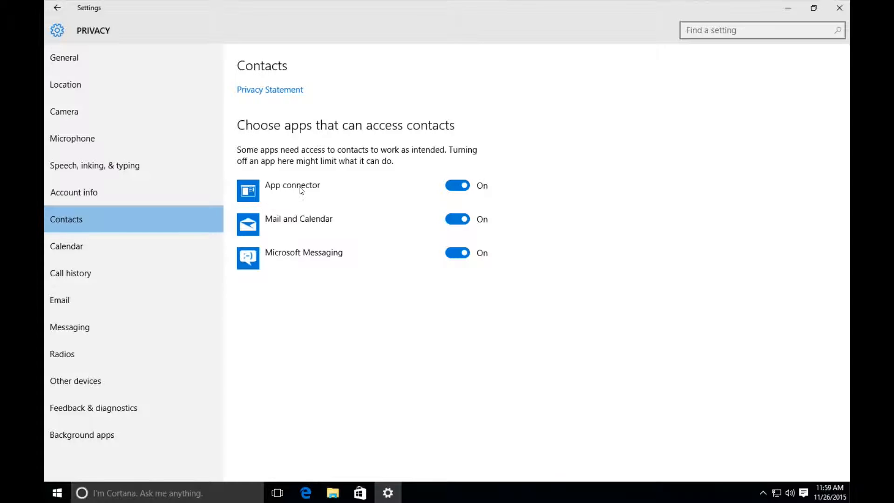
pyautogui.click(462, 188)
pyautogui.click(461, 219)
pyautogui.click(458, 254)
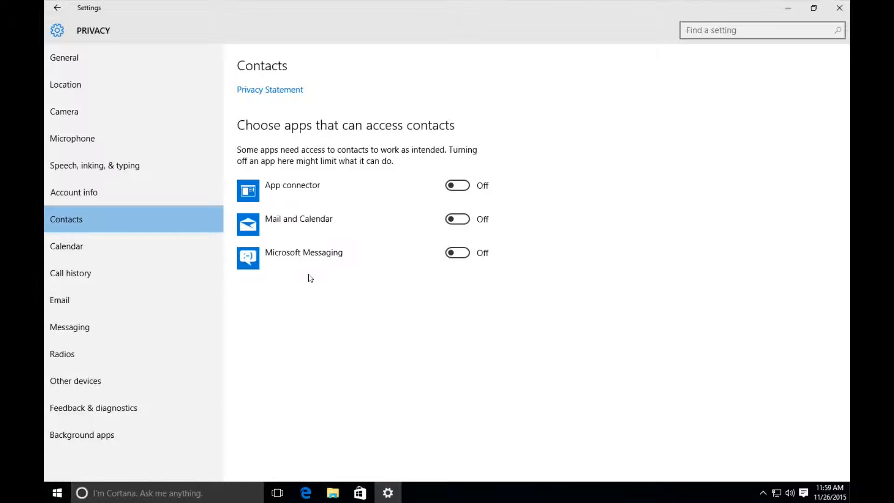
# Turn off app access to the calendar and to the call history in the privacy settings
pyautogui.click(140, 244)
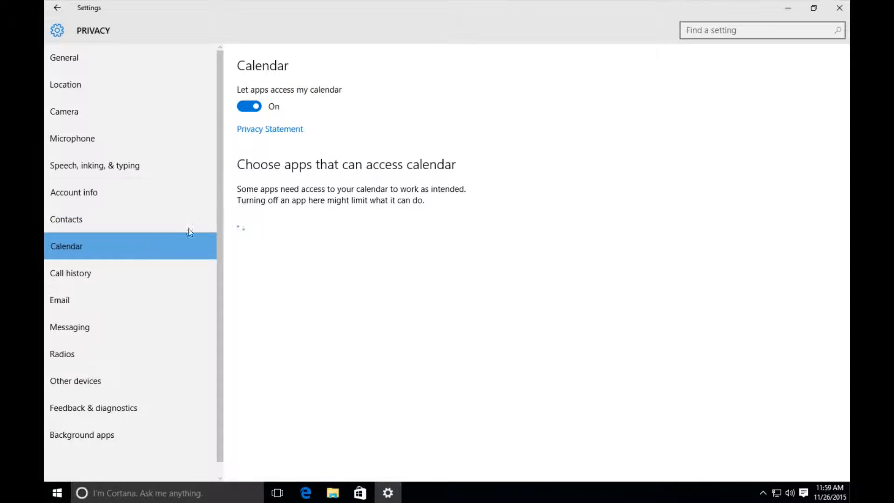
pyautogui.click(252, 106)
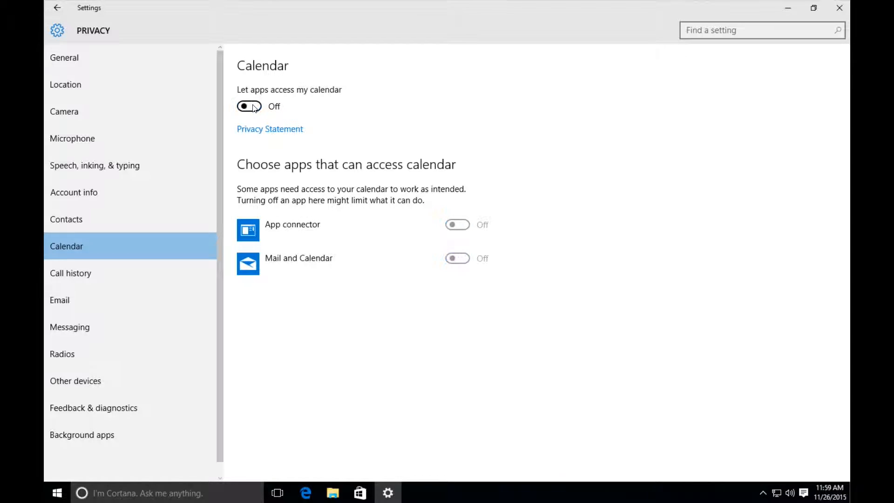
pyautogui.click(70, 274)
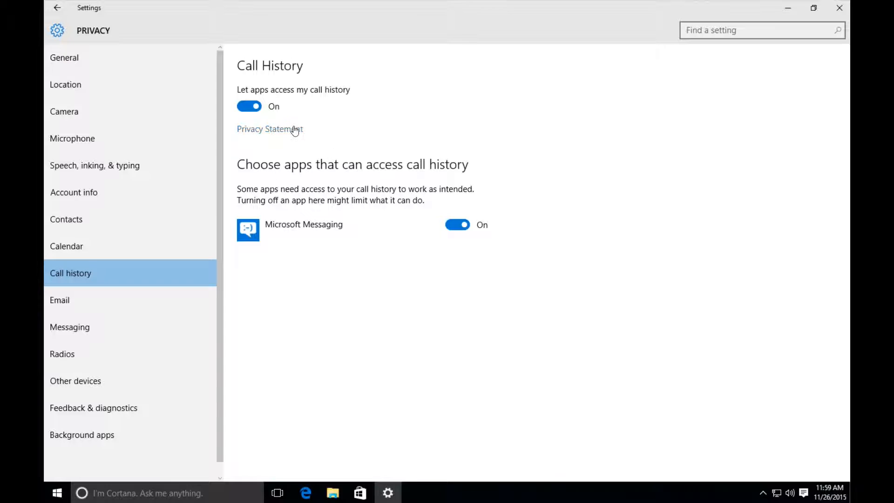
pyautogui.click(250, 106)
# Stop apps from accessing and sending email and from reading or sending text or MMS messages
pyautogui.click(65, 300)
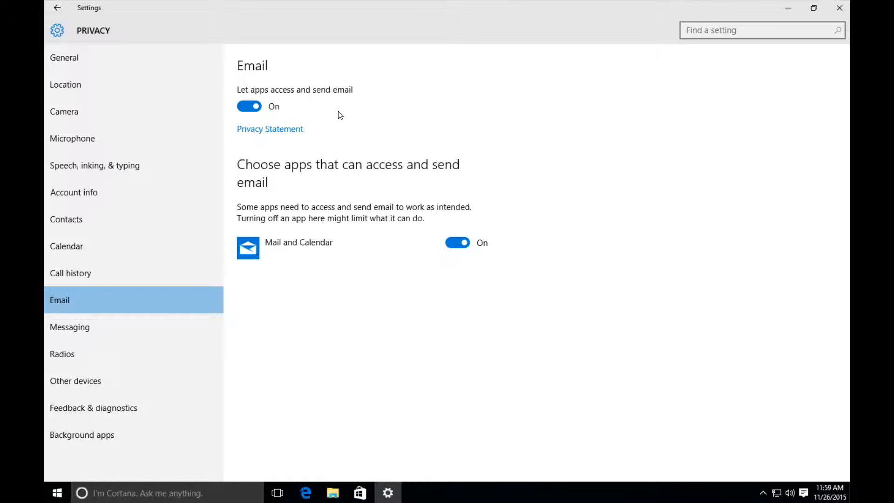
pyautogui.click(255, 108)
pyautogui.click(68, 326)
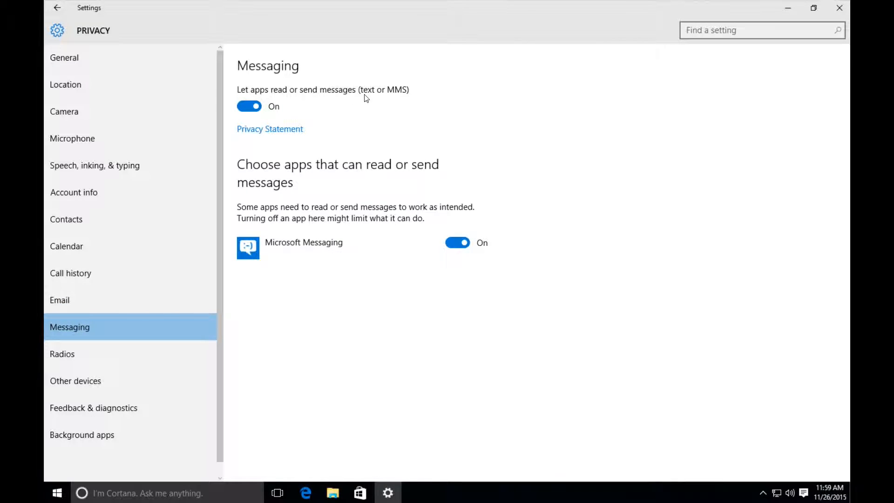
pyautogui.click(258, 107)
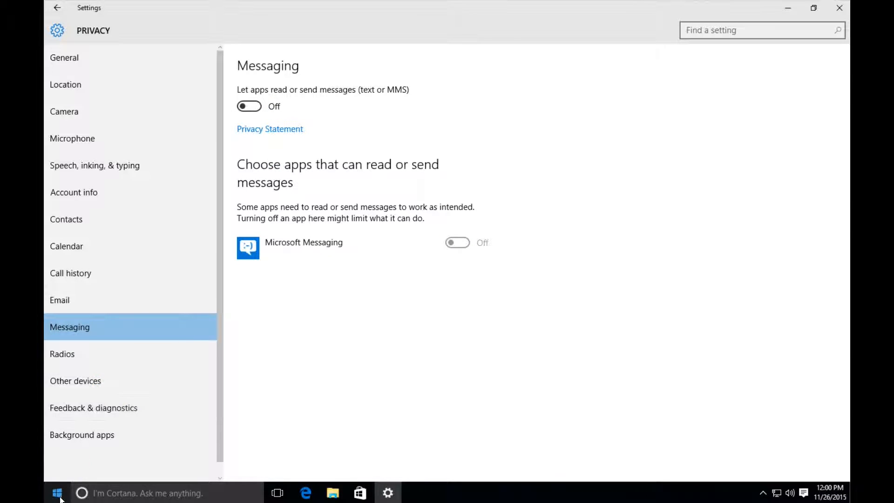
# Search Windows for "phone" and dismiss the search without opening anything
pyautogui.click(118, 495)
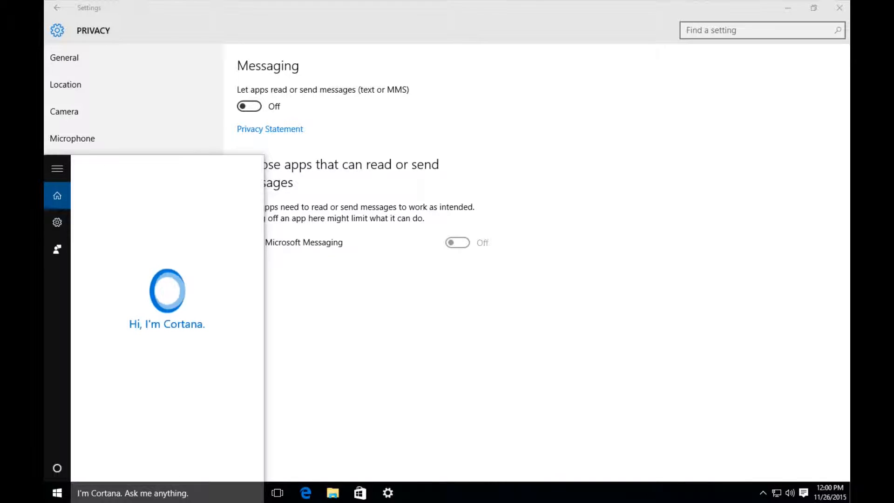
pyautogui.write('phone')
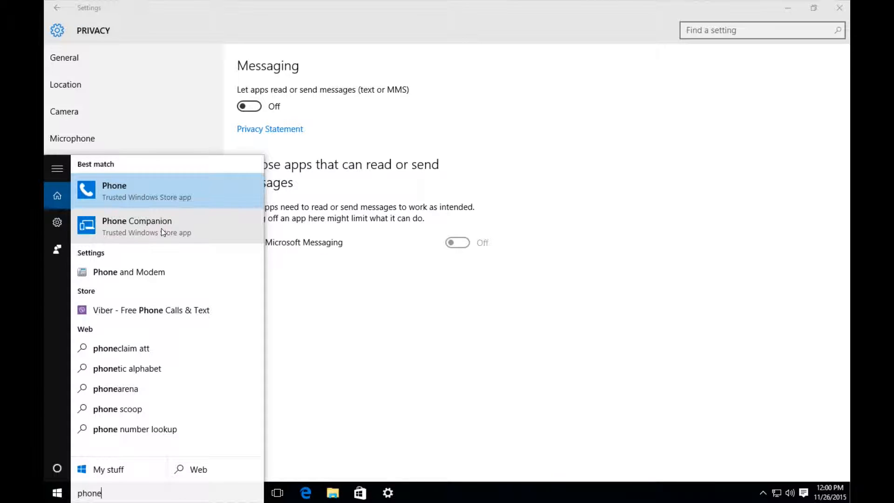
pyautogui.click(325, 29)
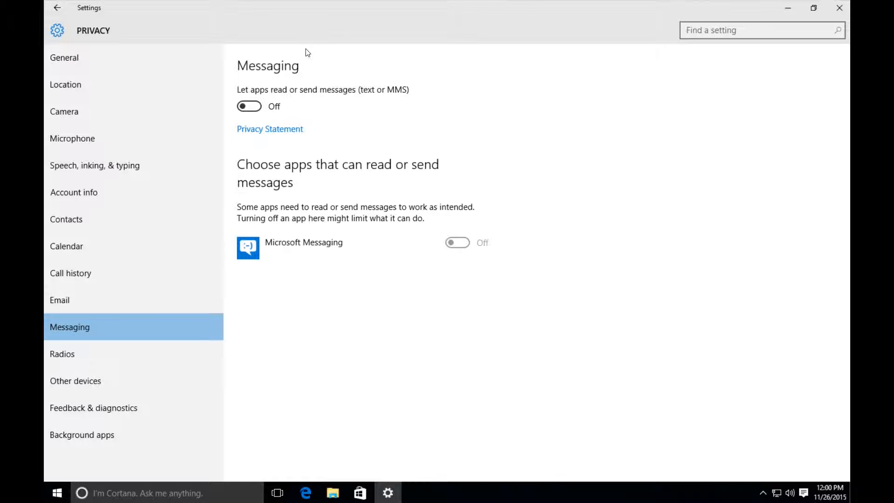
# Turn off app control of radios and automatic syncing with unpaired wireless devices under Other devices
pyautogui.click(138, 353)
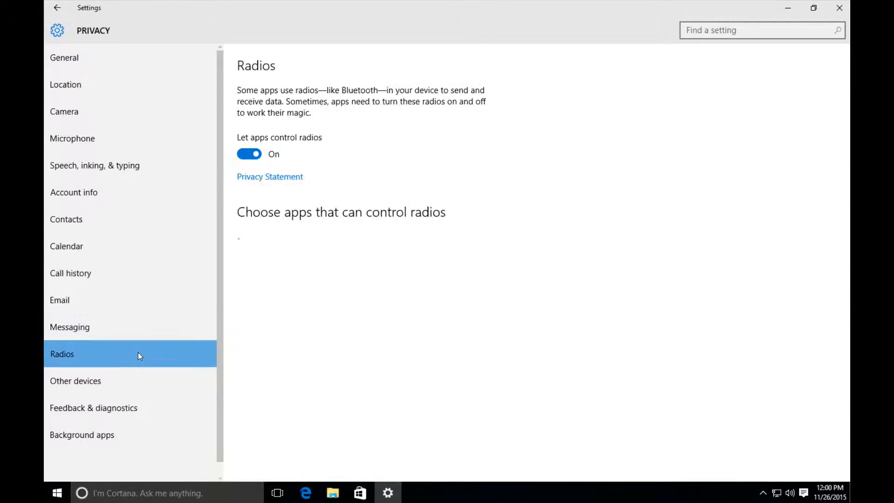
pyautogui.click(255, 160)
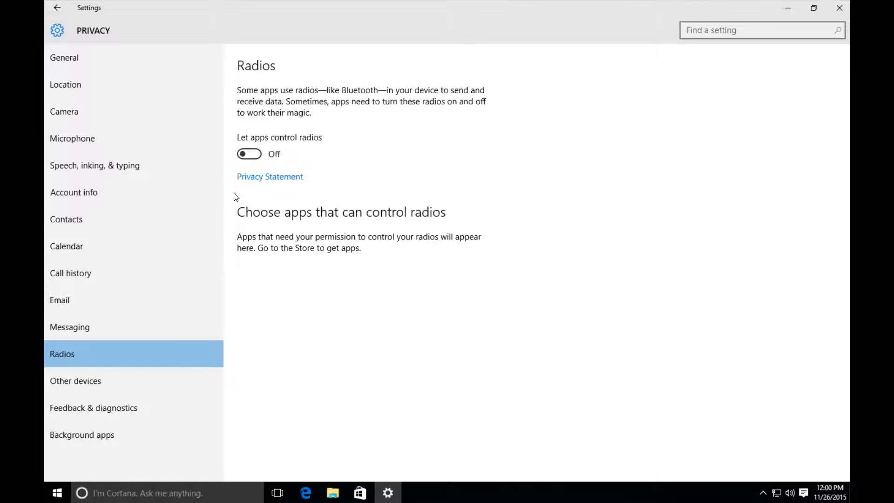
pyautogui.click(85, 382)
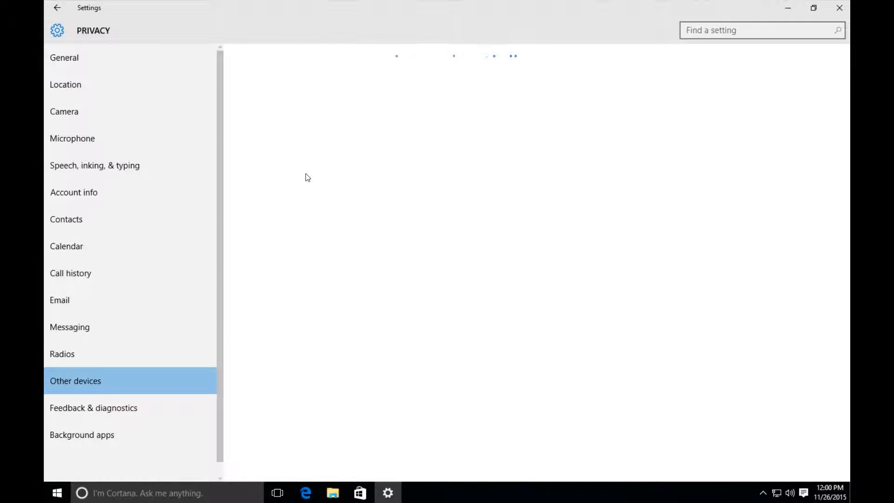
pyautogui.click(249, 116)
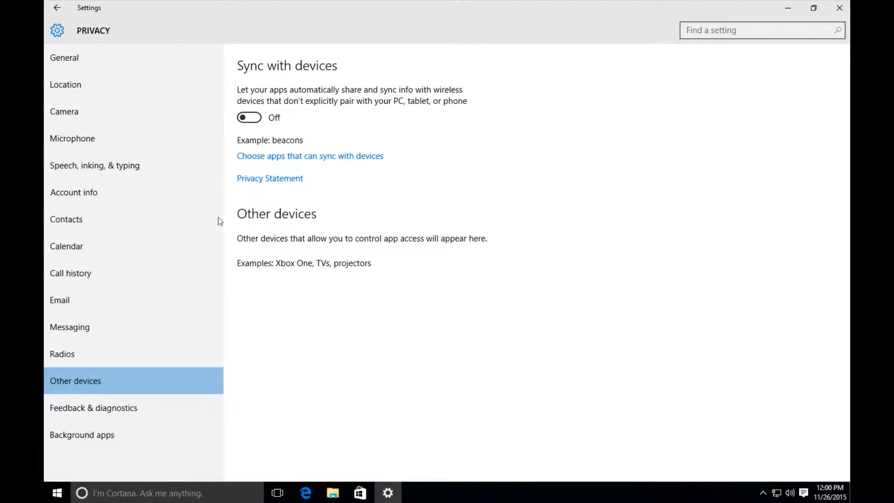
# In Feedback & diagnostics, set the feedback frequency to Never and the device data sent to Microsoft to Basic
pyautogui.click(131, 405)
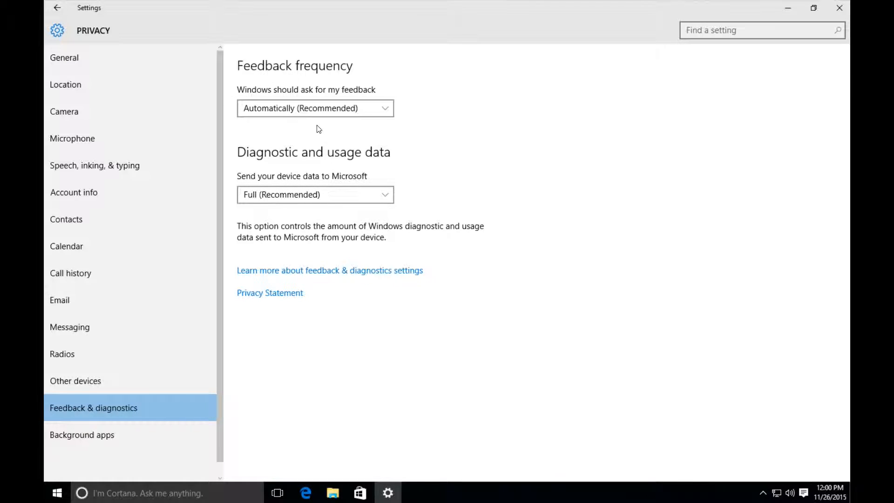
pyautogui.click(365, 109)
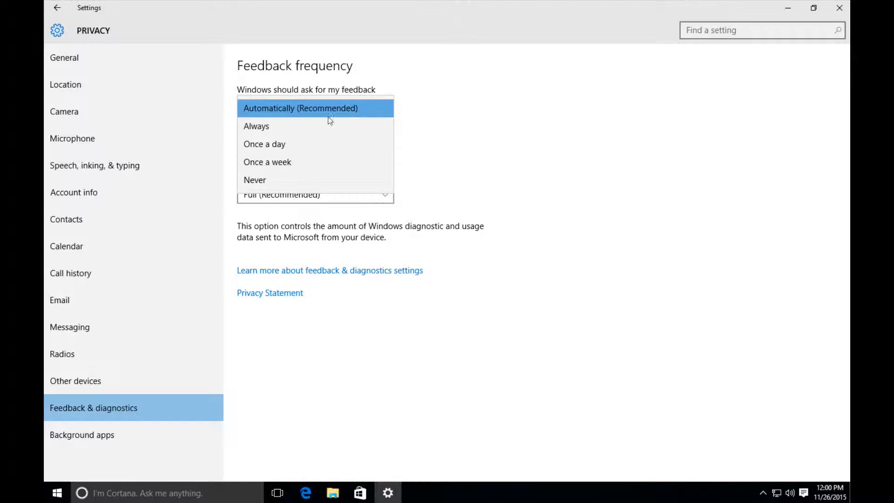
pyautogui.click(276, 181)
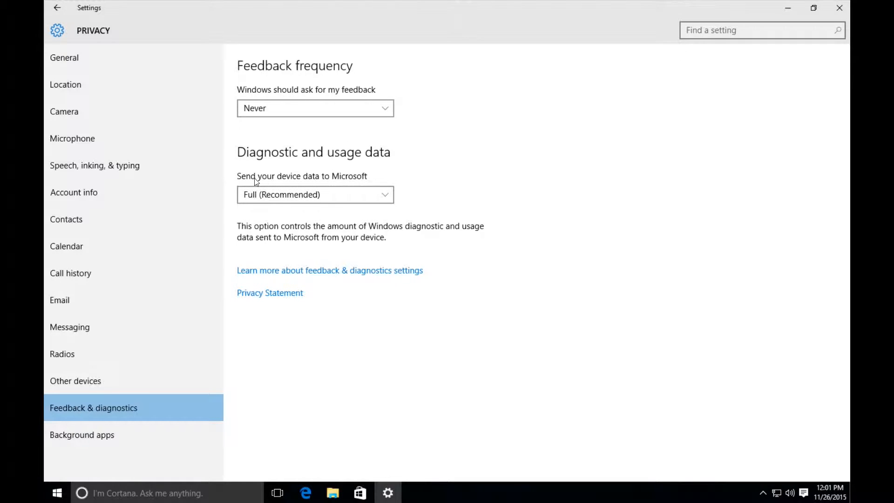
pyautogui.click(386, 196)
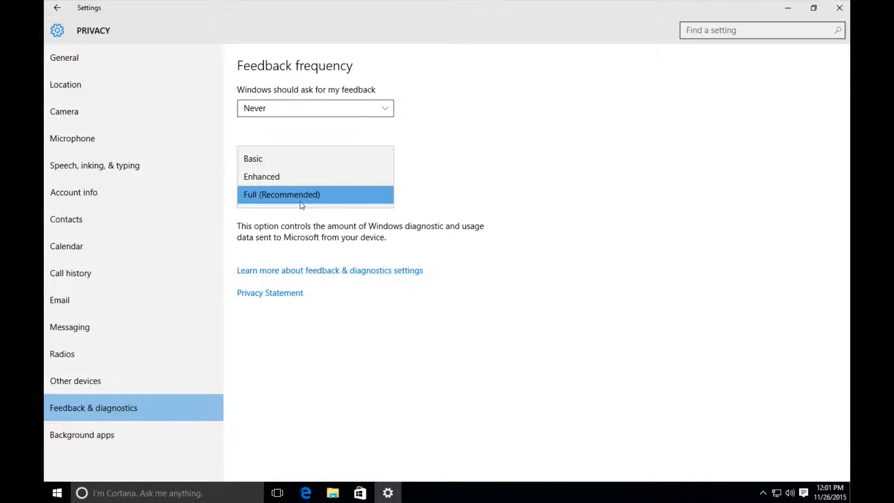
pyautogui.click(269, 160)
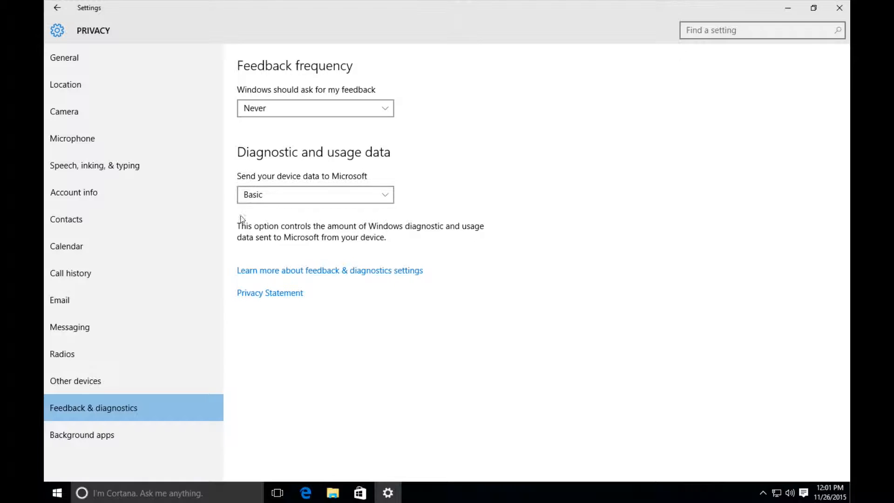
# Turn off background running for every listed app, from Alarms & Clock through Xbox, in the Background apps privacy settings
pyautogui.click(104, 441)
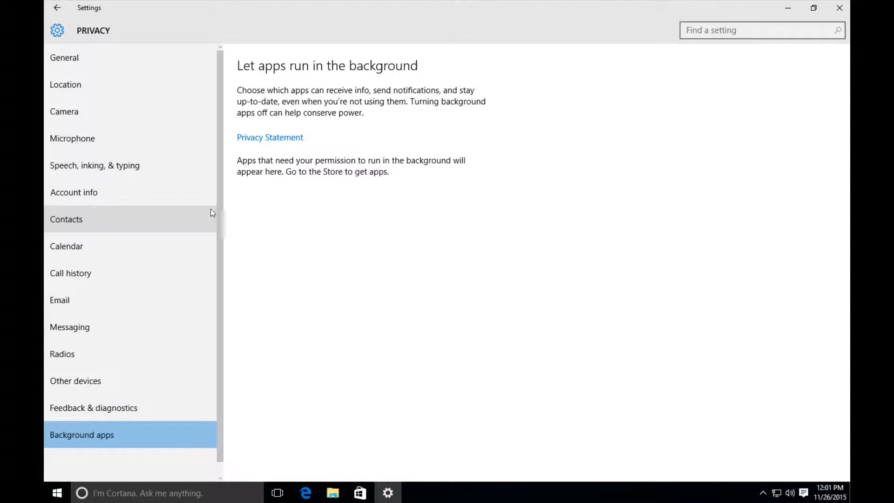
pyautogui.scroll(-3, 457, 160)
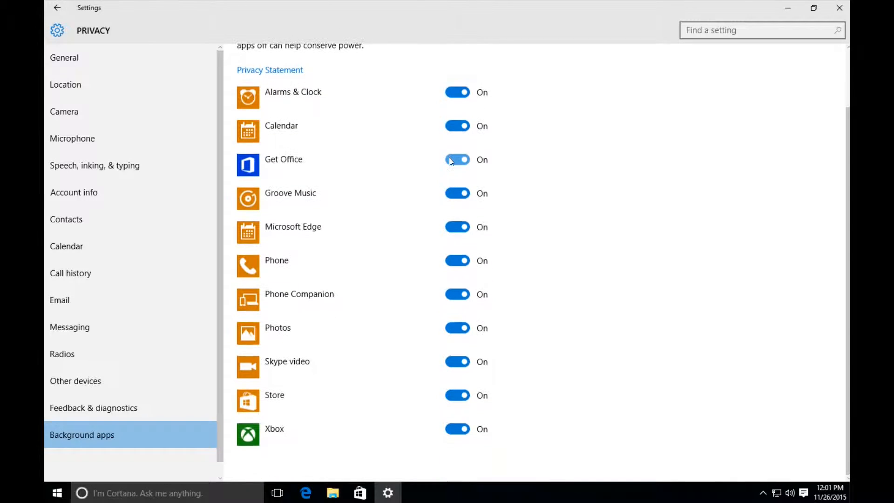
pyautogui.scroll(3, 454, 253)
pyautogui.scroll(-3, 424, 255)
pyautogui.click(458, 94)
pyautogui.click(458, 128)
pyautogui.click(456, 161)
pyautogui.click(456, 194)
pyautogui.click(456, 231)
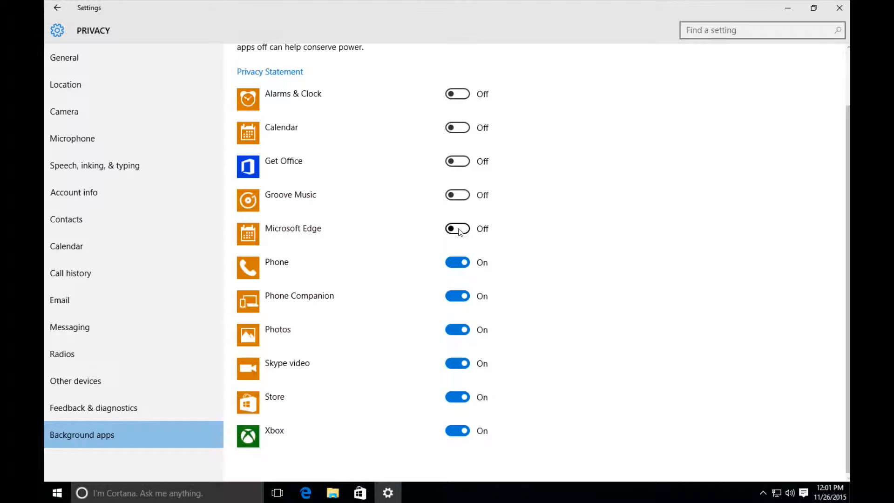
pyautogui.click(456, 264)
pyautogui.click(456, 297)
pyautogui.click(454, 331)
pyautogui.click(452, 364)
pyautogui.click(457, 397)
pyautogui.click(458, 429)
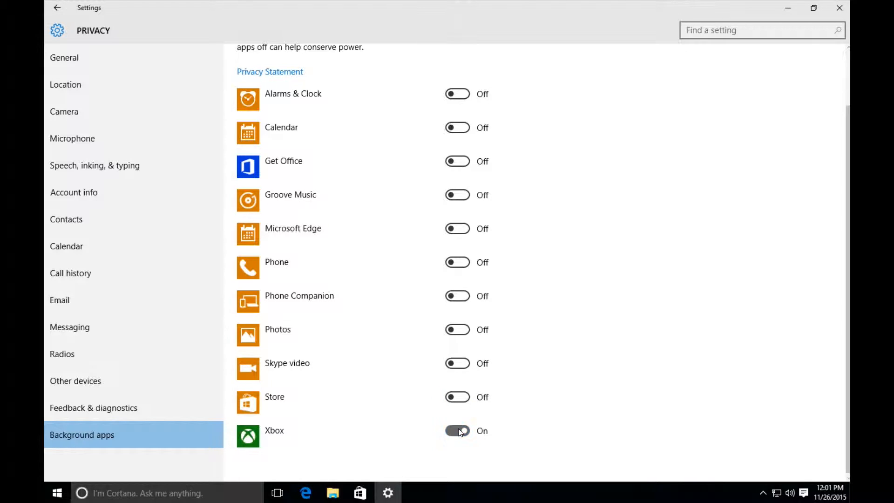
pyautogui.scroll(2, 465, 277)
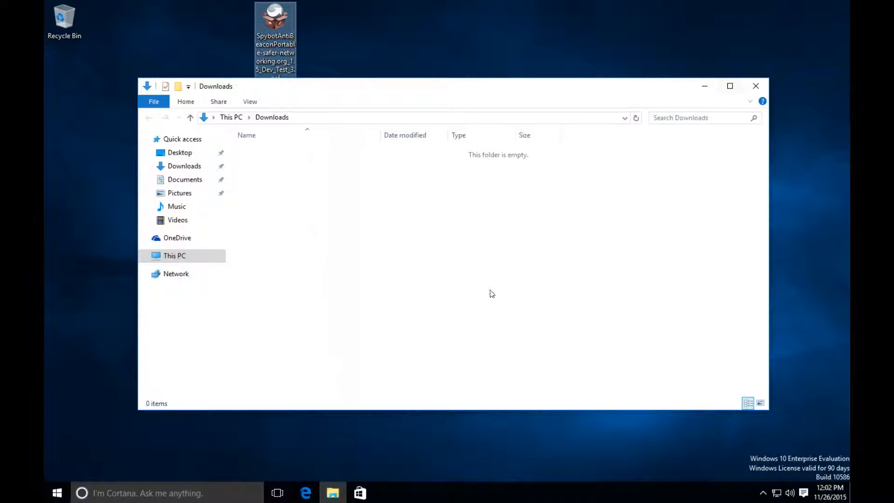
# Close the Downloads folder and install Spybot Anti-Beacon Portable from the desktop installer into the default desktop folder, without running it on completion
pyautogui.click(760, 87)
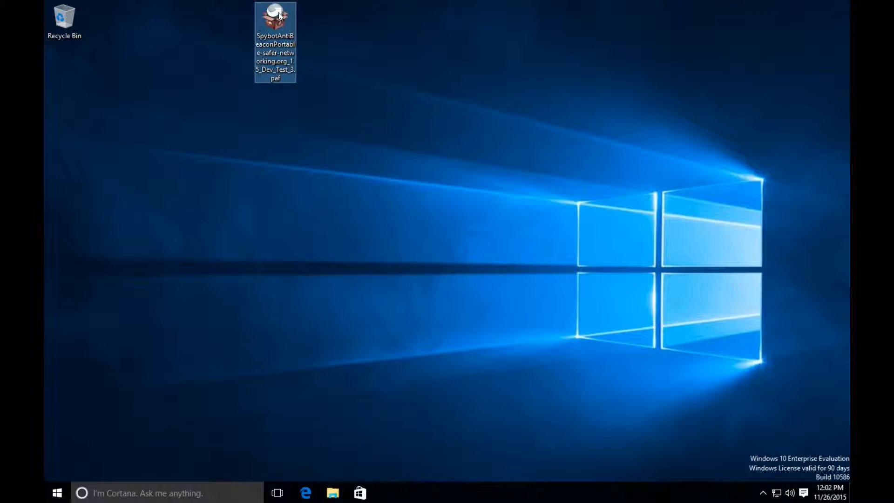
pyautogui.moveTo(278, 15)
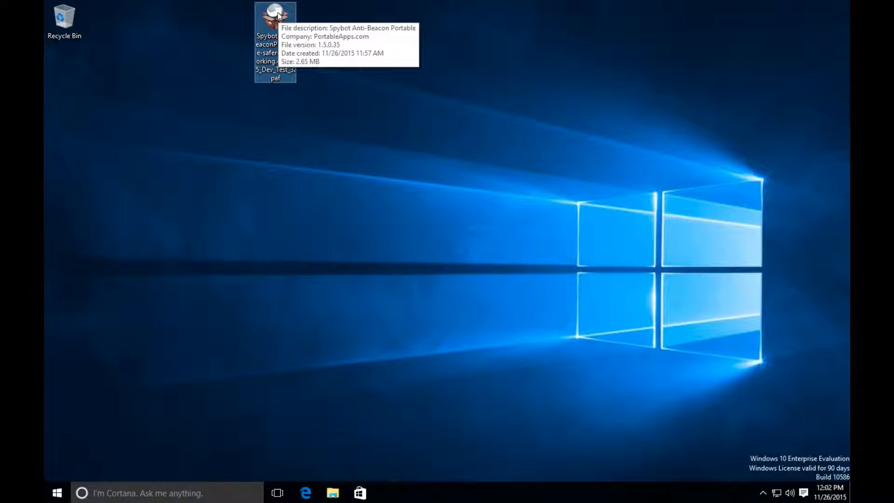
pyautogui.doubleClick(278, 15)
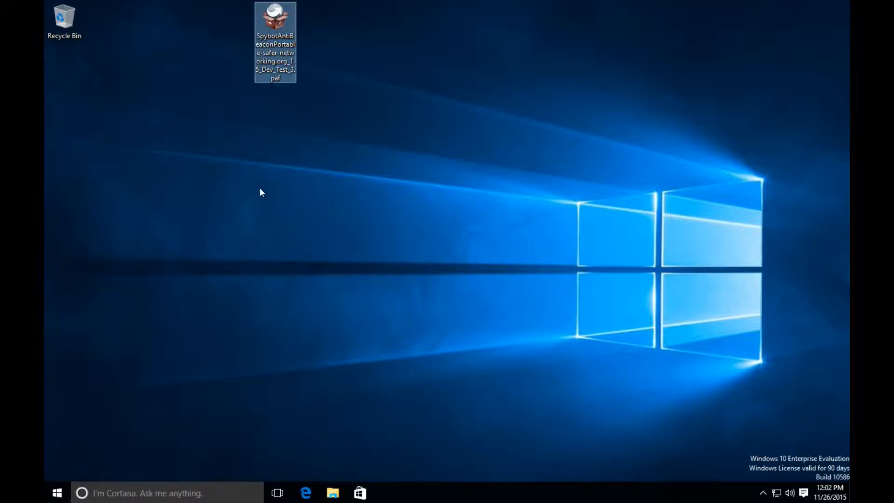
pyautogui.click(452, 273)
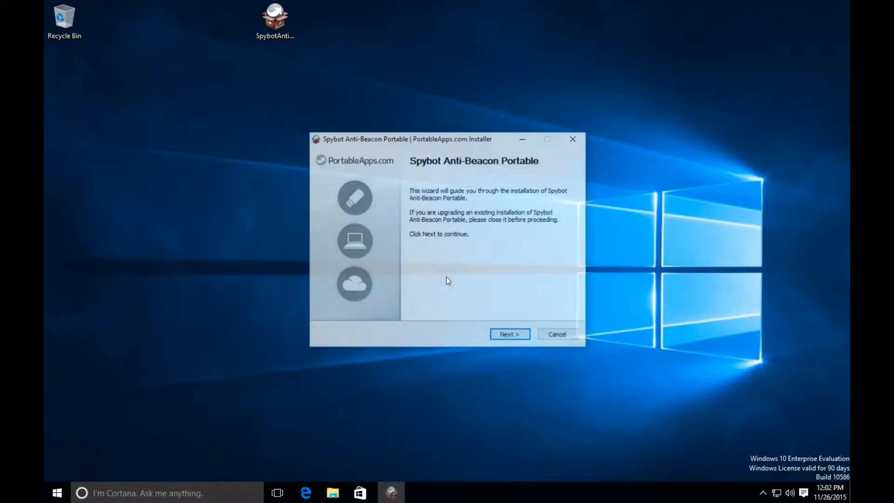
pyautogui.click(531, 338)
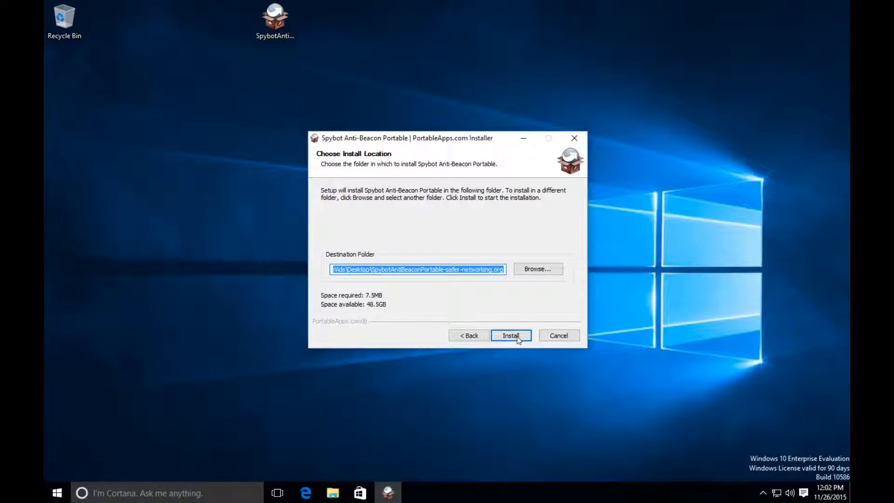
pyautogui.click(517, 336)
pyautogui.click(347, 217)
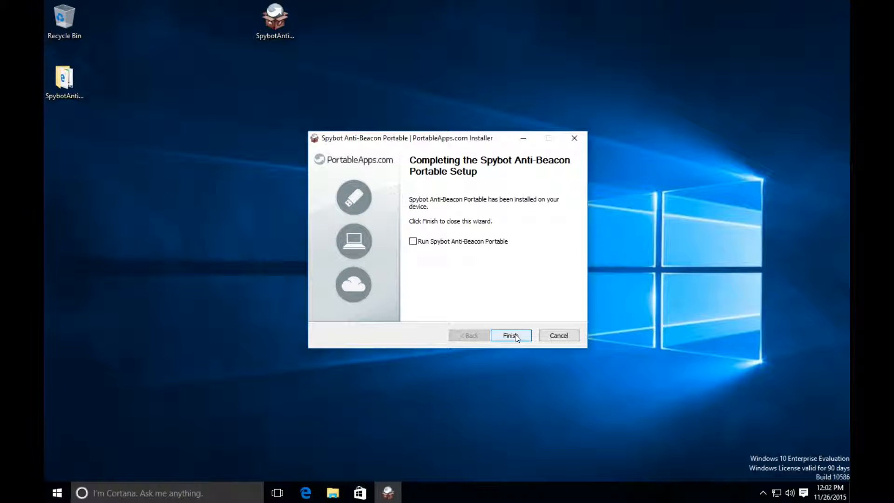
pyautogui.click(511, 335)
# Move the Spybot installer file to the Recycle Bin and reposition the installed Spybot folder in the installer's column on the desktop
pyautogui.moveTo(275, 23); pyautogui.dragTo(66, 24)
pyautogui.moveTo(74, 89); pyautogui.dragTo(273, 85)
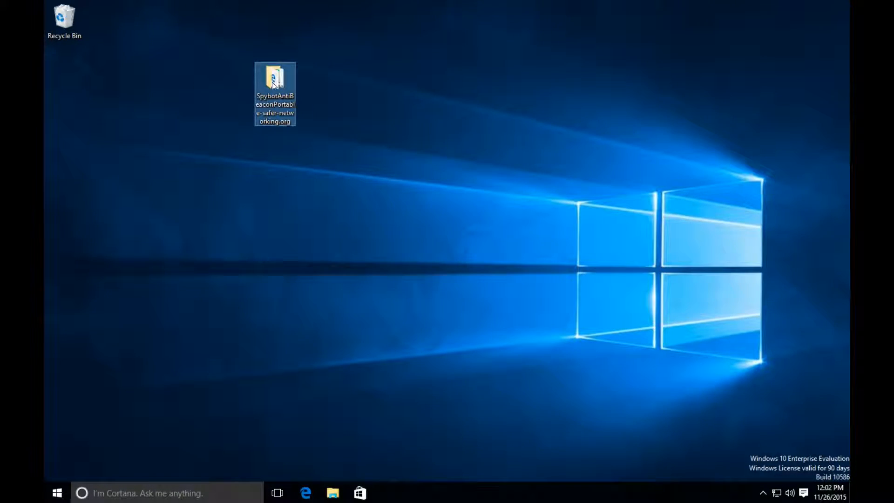
# Try to launch Spybot Anti-Beacon Portable from its desktop folder with permission to make changes, and close the folder
pyautogui.doubleClick(274, 85)
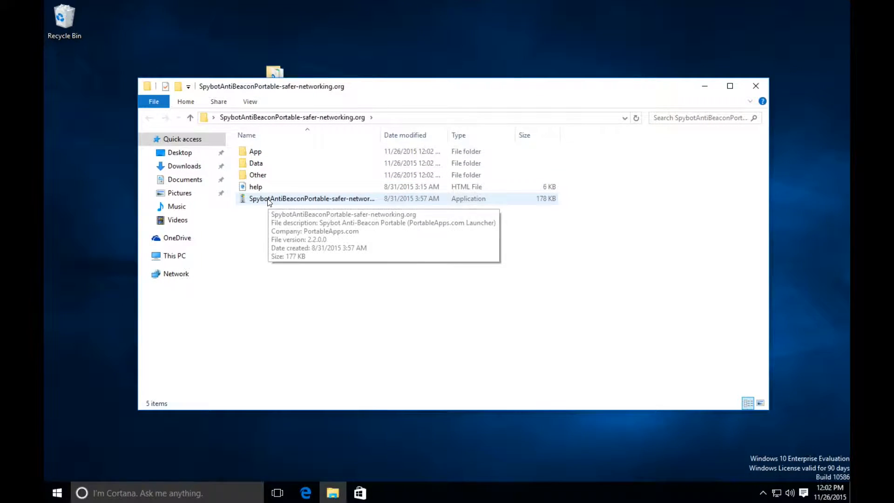
pyautogui.doubleClick(270, 200)
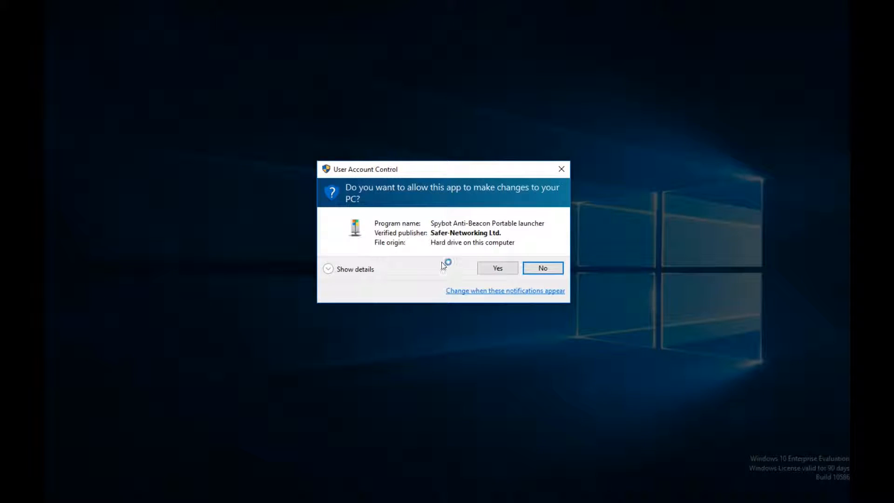
pyautogui.click(499, 269)
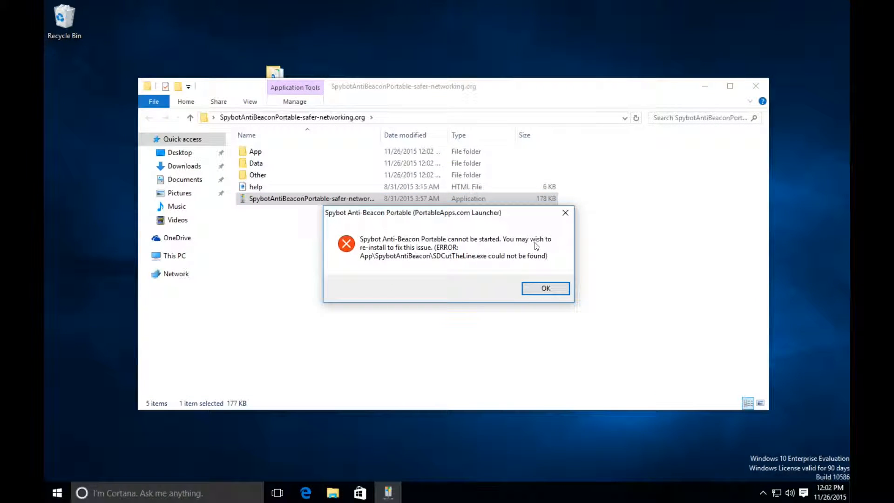
pyautogui.click(557, 287)
pyautogui.click(756, 86)
# Move the Spybot Anti-Beacon Portable folder from the desktop to the Recycle Bin and empty the bin
pyautogui.moveTo(261, 96); pyautogui.dragTo(62, 20)
pyautogui.rightClick(62, 20)
pyautogui.click(91, 42)
pyautogui.click(493, 254)
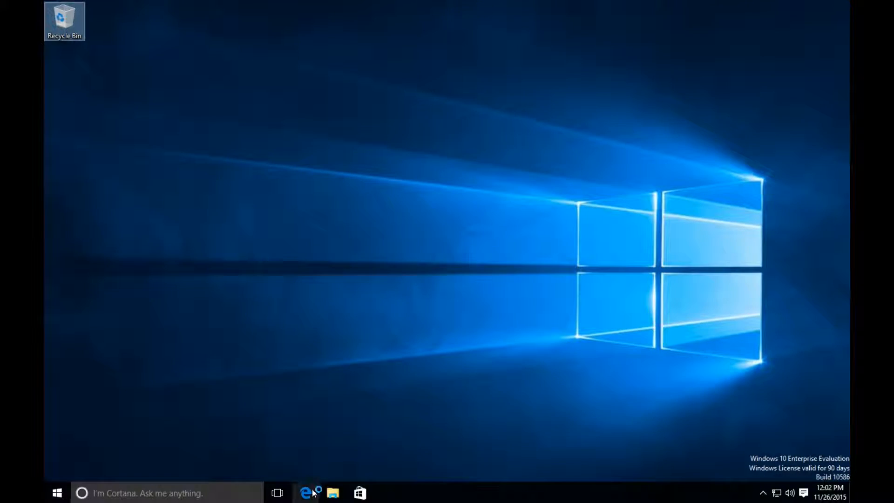
# Open safer-networking.org/spybot-anti-beacon in Microsoft Edge and go to the download page for the installer edition
pyautogui.click(306, 493)
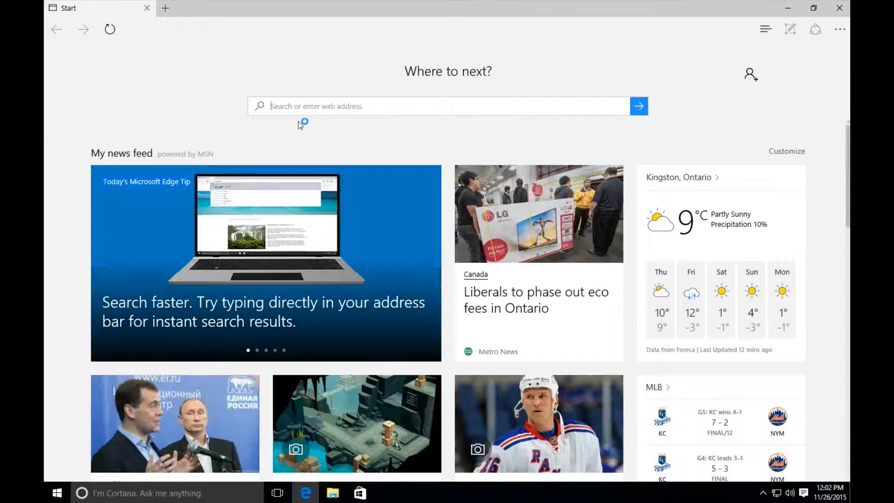
pyautogui.write('safer-networ')
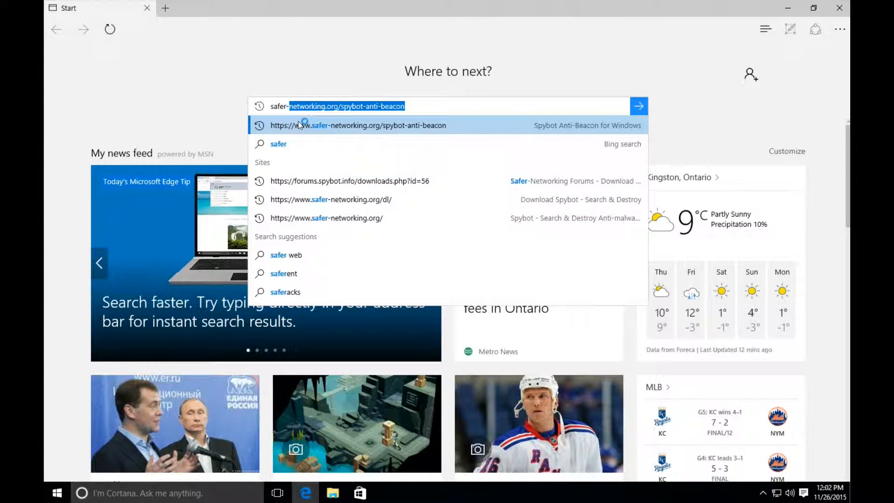
pyautogui.write('king')
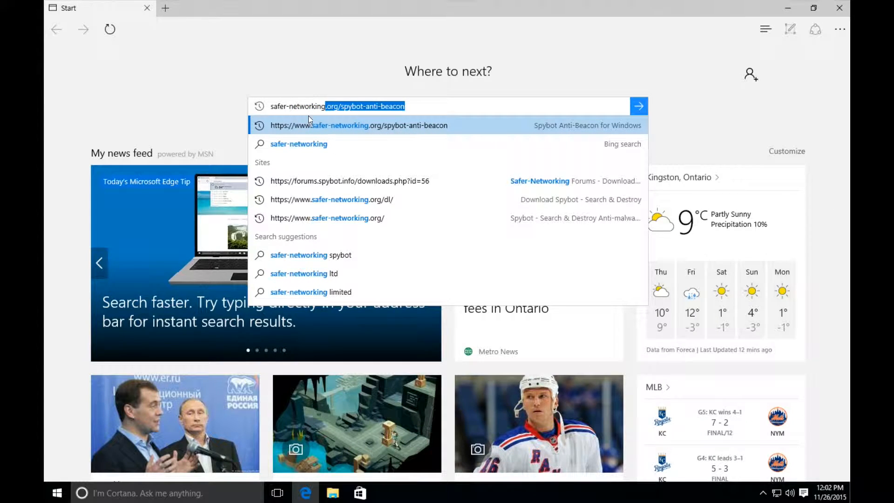
pyautogui.click(365, 127)
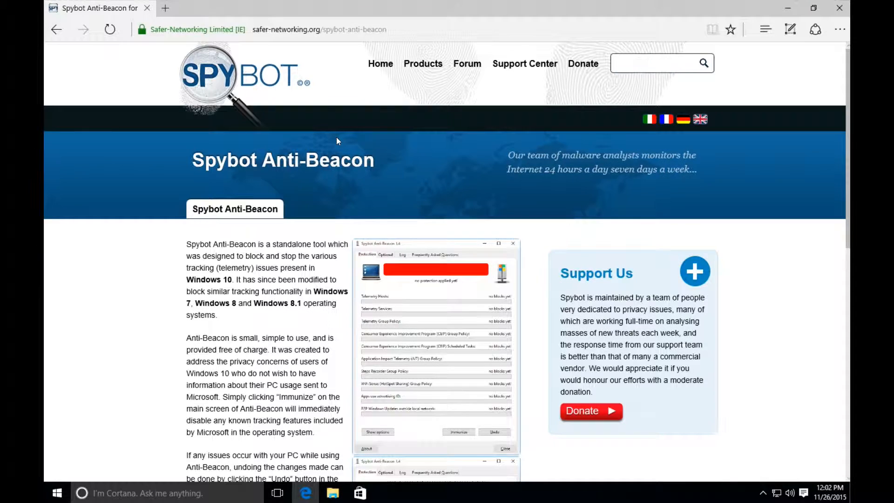
pyautogui.scroll(-10, 369, 303)
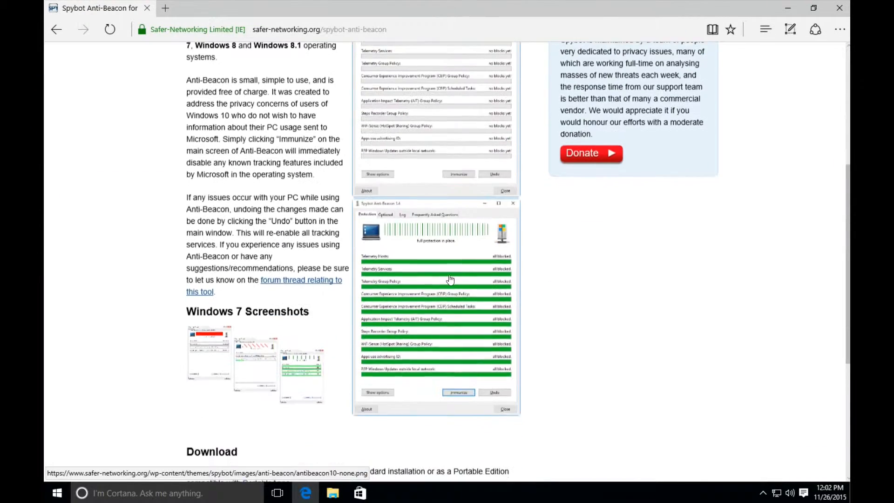
pyautogui.click(243, 261)
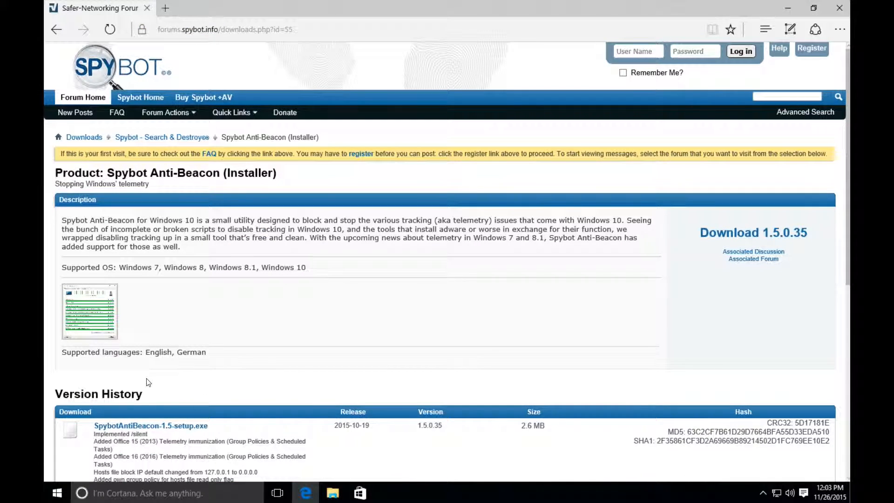
# Download SpybotAntiBeacon-1.5-setup.exe from the version history, check the download list and close the browser
pyautogui.scroll(-1, 148, 381)
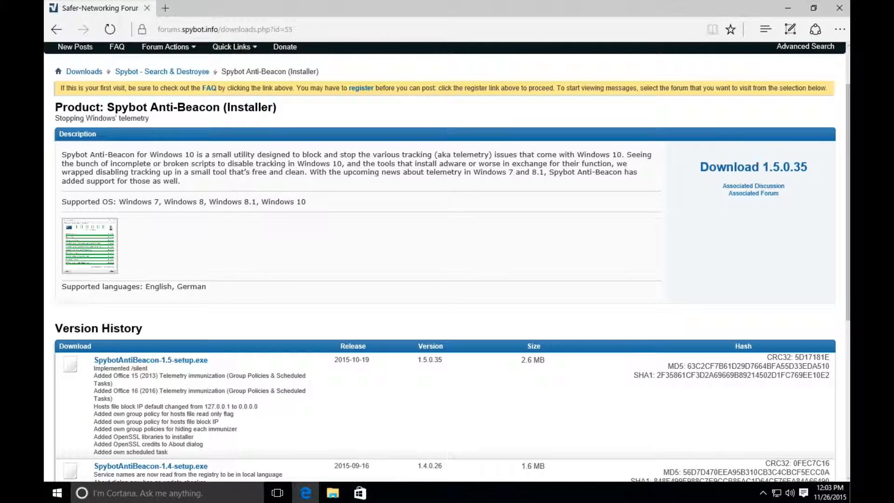
pyautogui.click(193, 363)
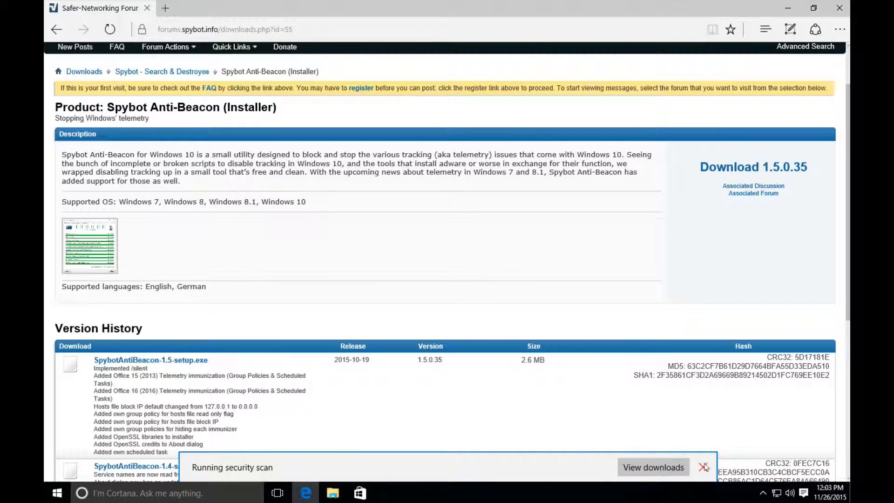
pyautogui.click(655, 468)
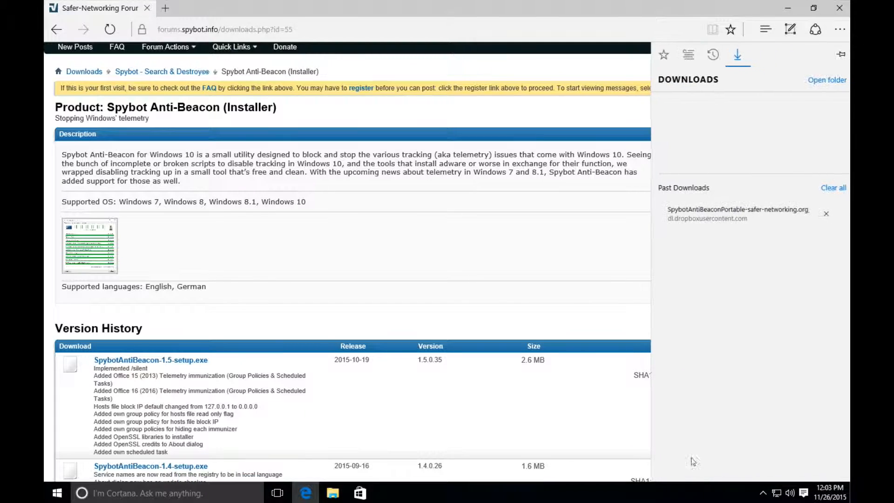
pyautogui.click(840, 8)
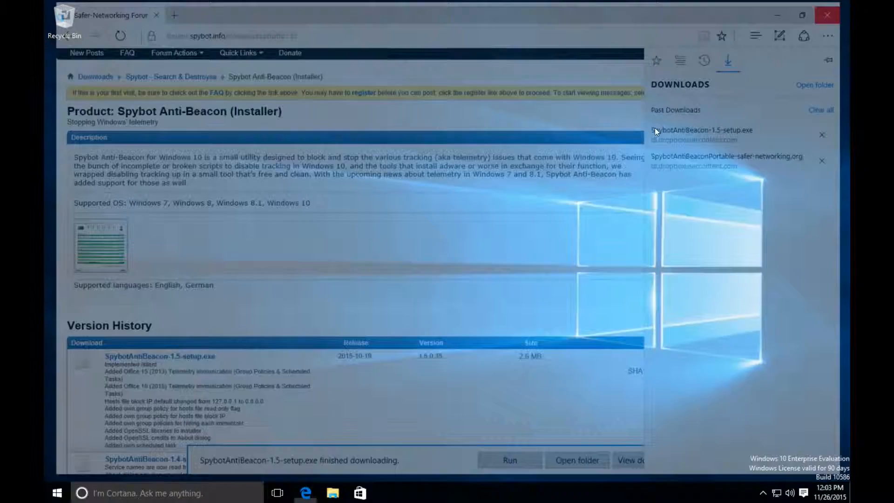
# Run SpybotAntiBeacon-1.5-setup from the Downloads folder, allow it to make changes and choose English as the setup language
pyautogui.moveTo(329, 493); pyautogui.dragTo(309, 316)
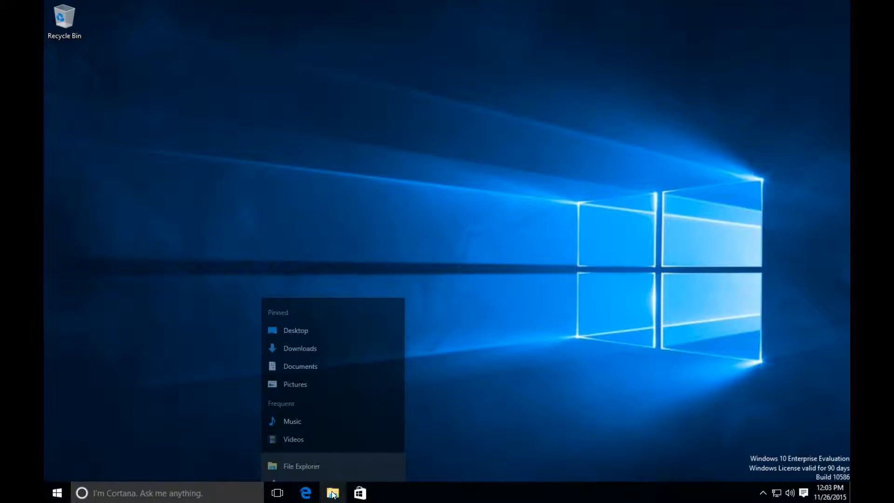
pyautogui.click(308, 333)
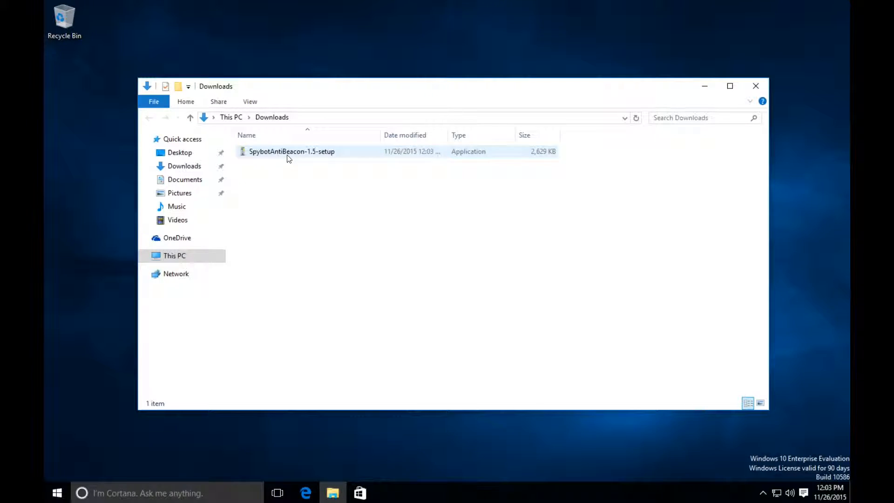
pyautogui.doubleClick(288, 155)
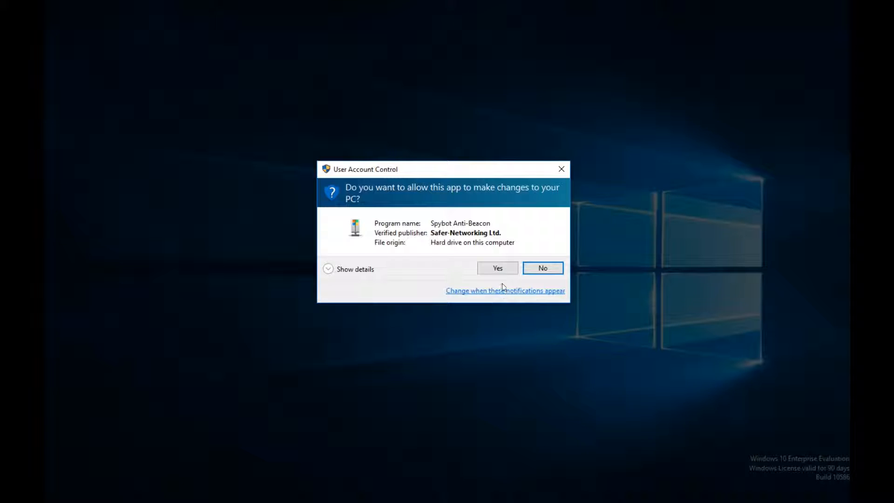
pyautogui.click(498, 269)
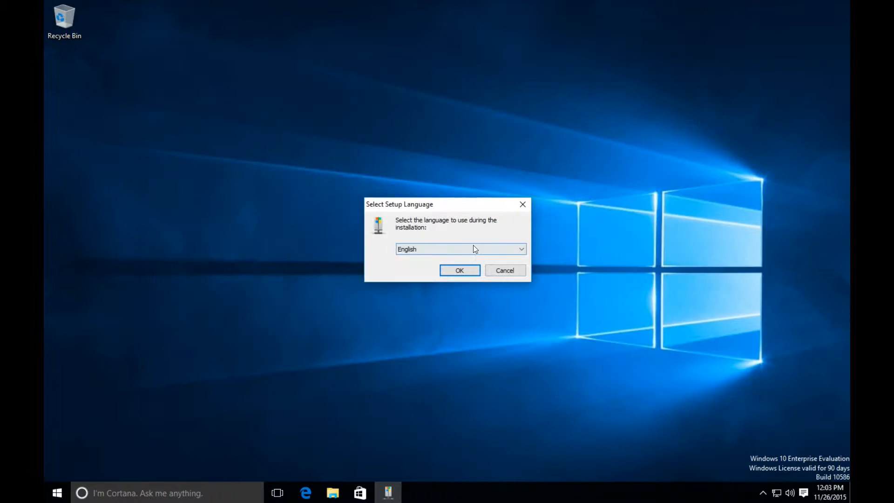
pyautogui.click(460, 270)
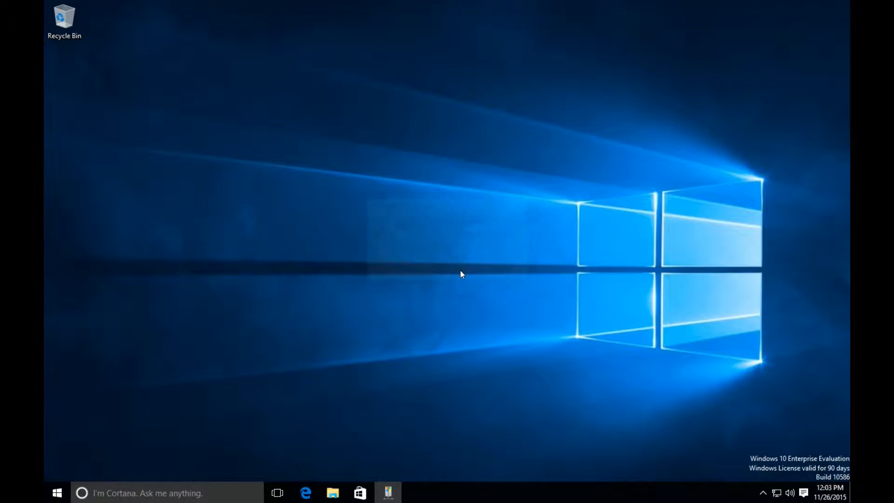
# Accept the license and install Spybot Anti-Beacon in the default folder with a desktop icon and immunization refresh after each system restart
pyautogui.click(513, 336)
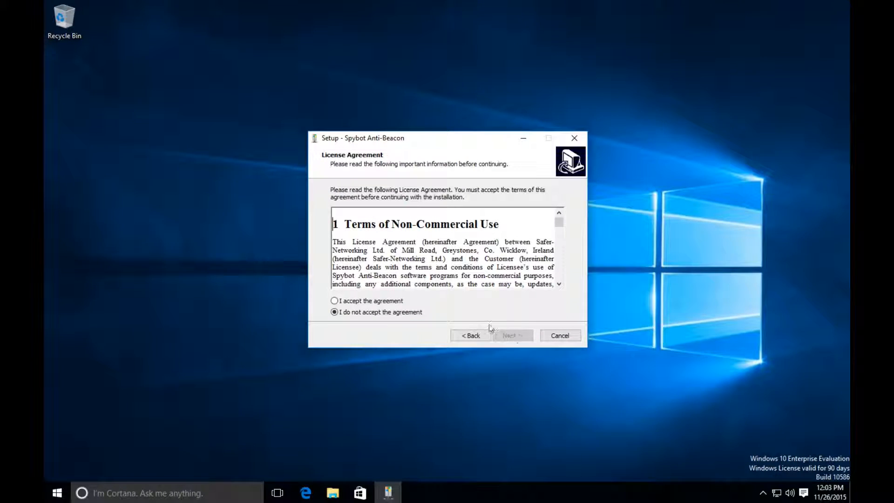
pyautogui.click(369, 301)
pyautogui.click(511, 339)
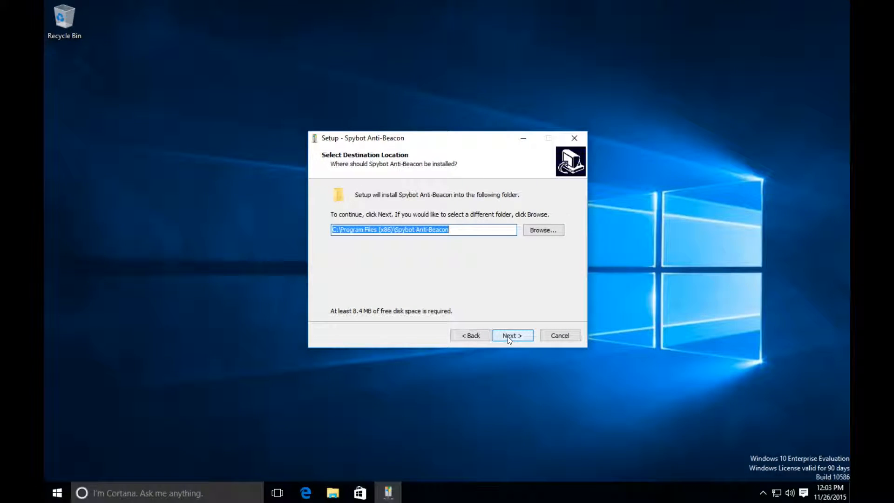
pyautogui.click(512, 337)
pyautogui.click(371, 228)
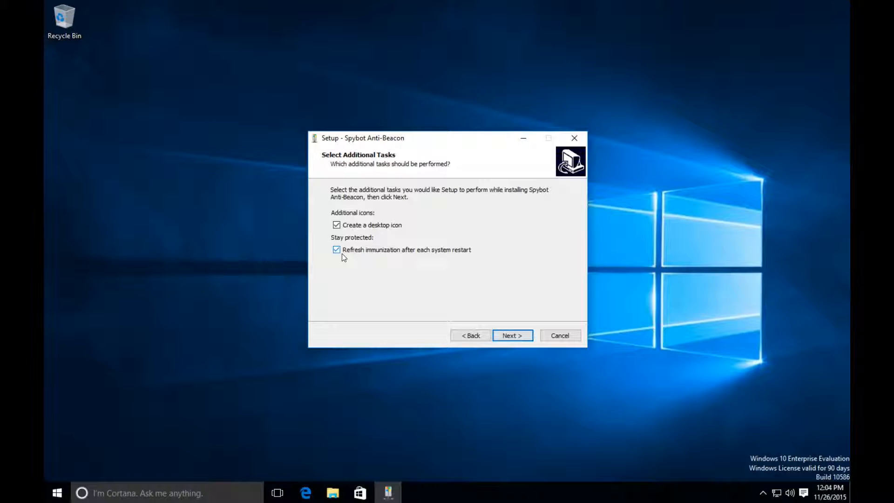
pyautogui.click(524, 335)
pyautogui.click(523, 335)
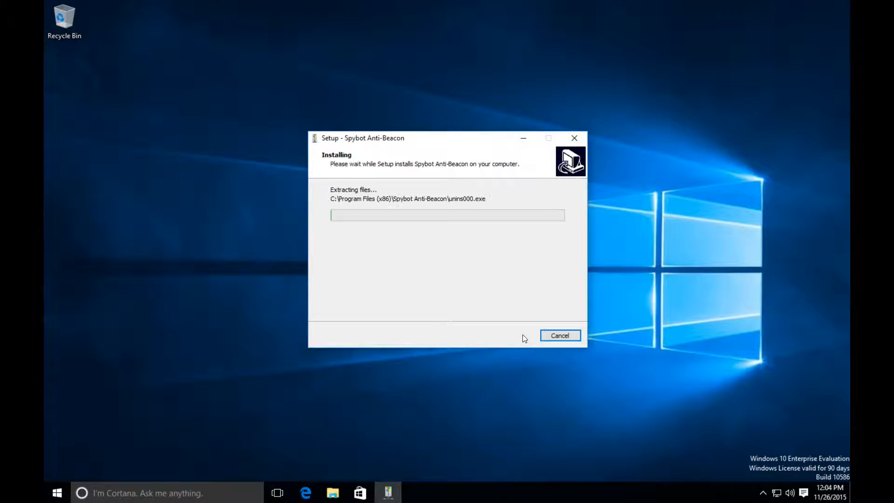
# Decline Cortana's introduction and open the Windows Update settings by searching for "update"
pyautogui.click(209, 484)
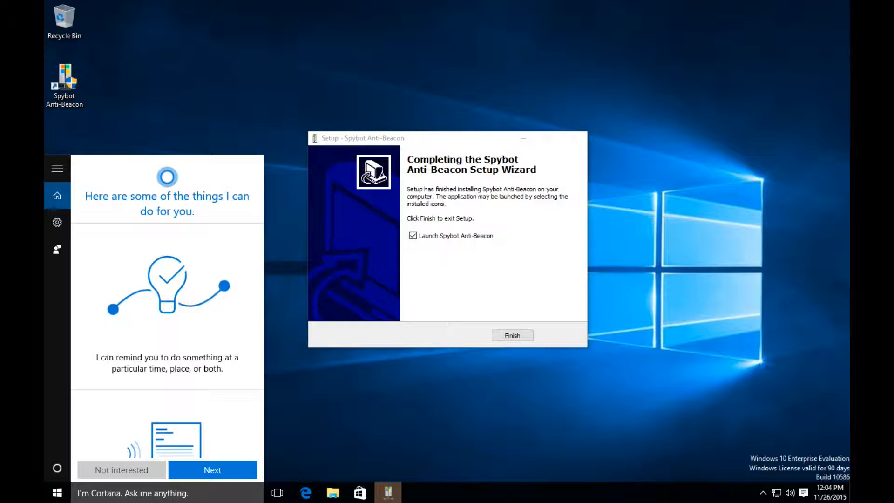
pyautogui.click(121, 470)
pyautogui.click(193, 468)
pyautogui.click(140, 470)
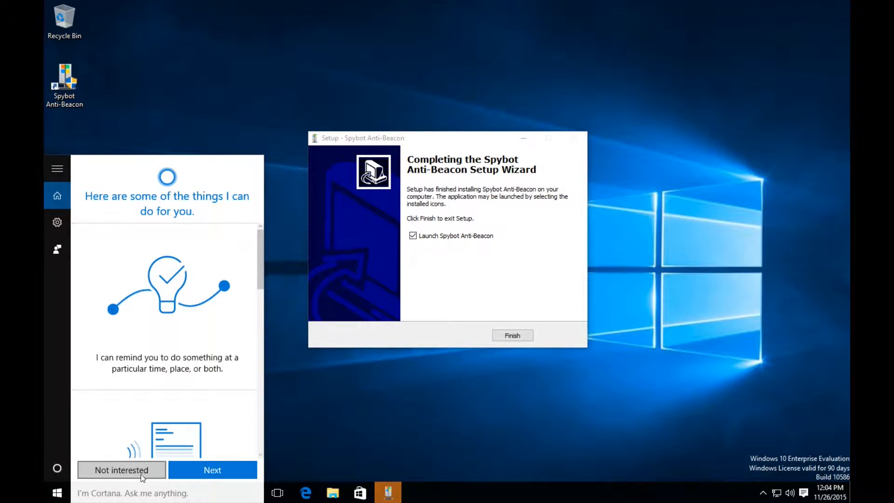
pyautogui.click(137, 471)
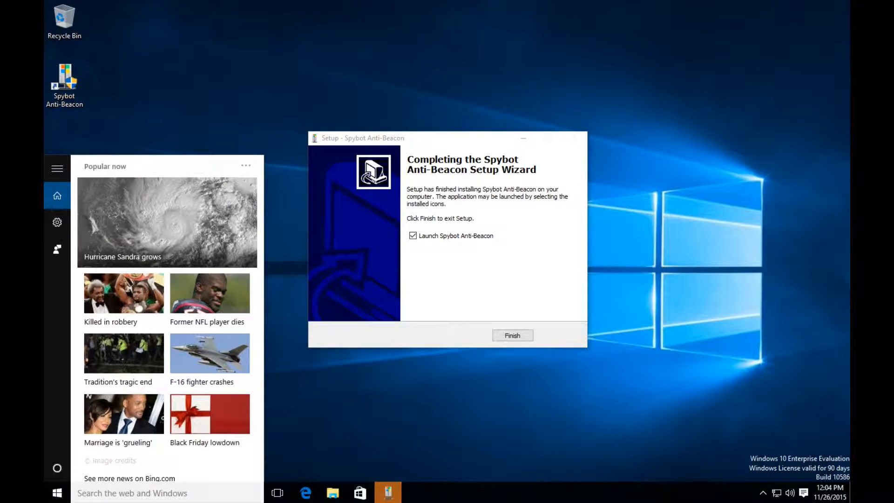
pyautogui.write('update')
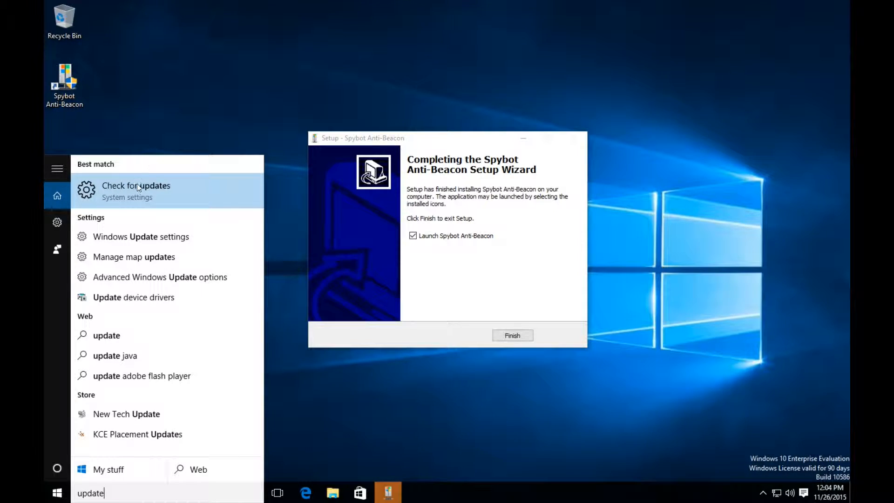
pyautogui.click(161, 237)
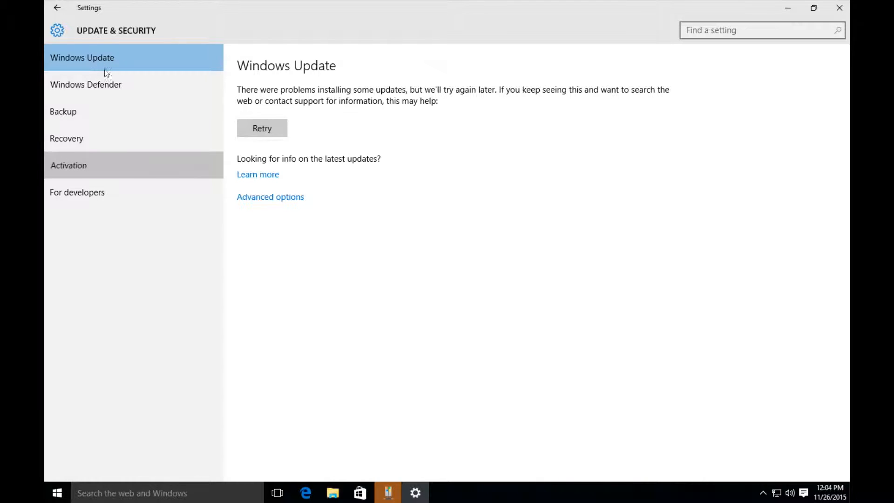
# View the Activation page, then set update installation to Notify to schedule restart in Windows Update's advanced options
pyautogui.click(123, 177)
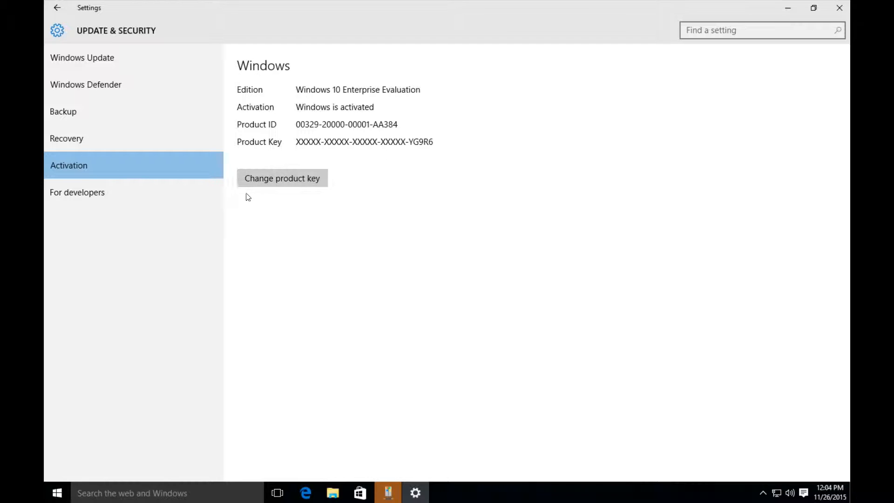
pyautogui.click(85, 58)
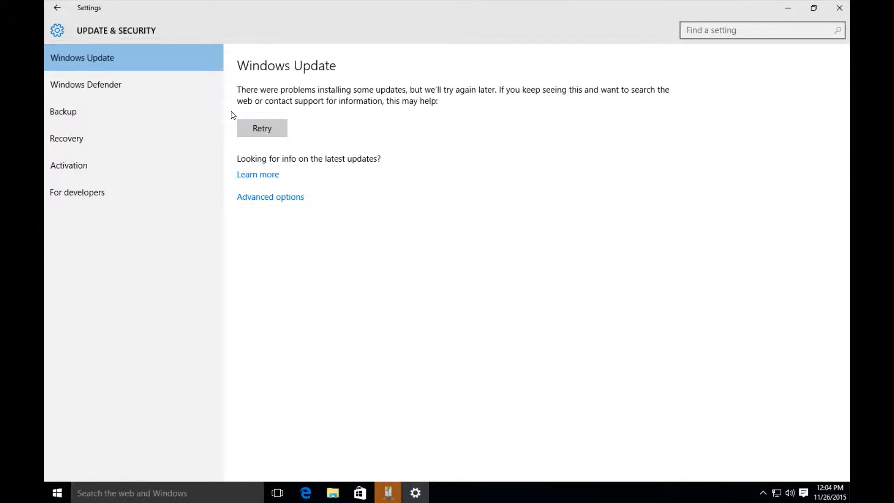
pyautogui.click(281, 197)
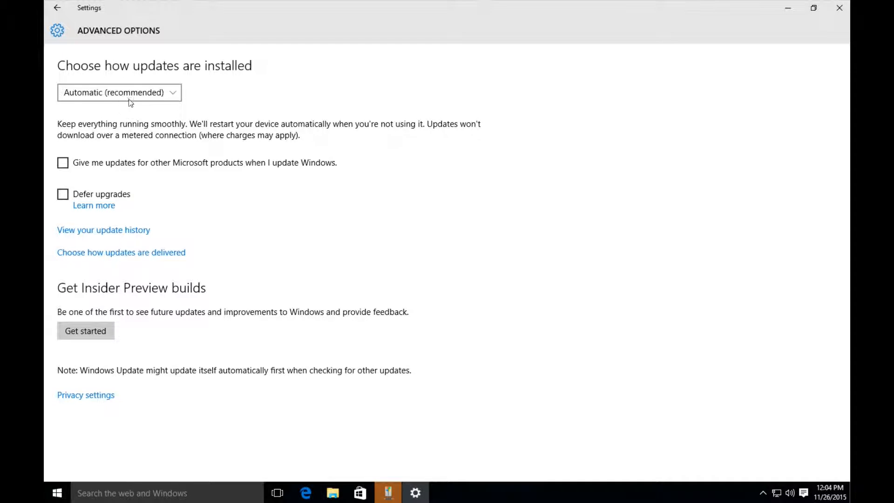
pyautogui.click(119, 94)
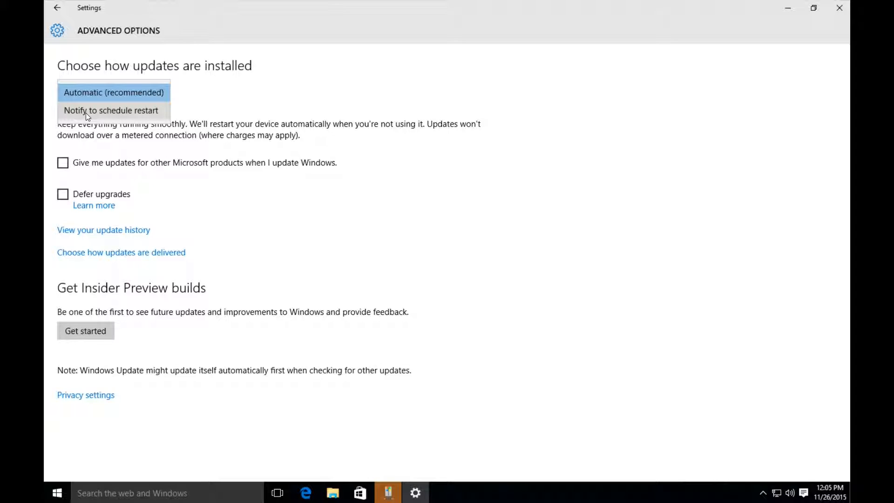
pyautogui.click(96, 112)
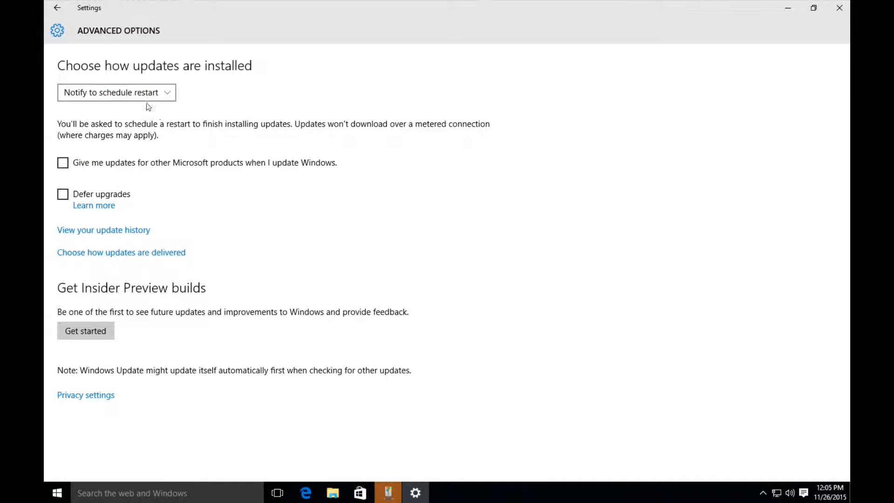
# Open the Learn more information about Defer upgrades in Microsoft Edge
pyautogui.click(92, 212)
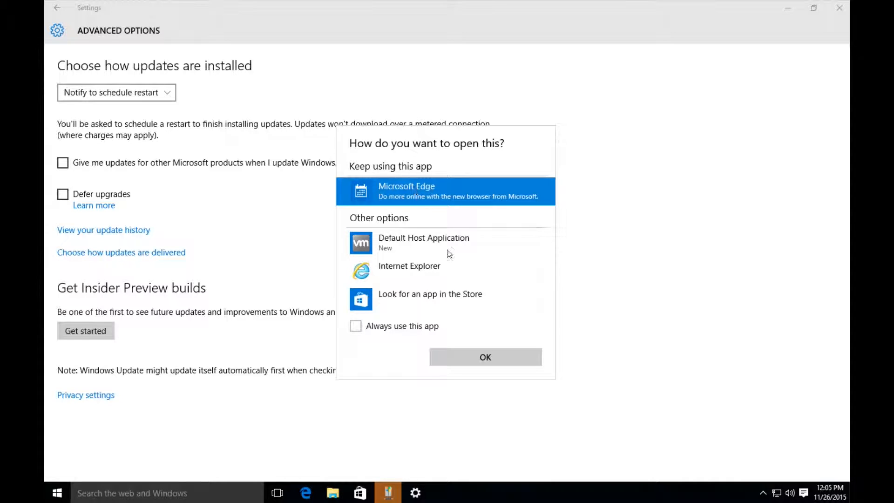
pyautogui.click(457, 360)
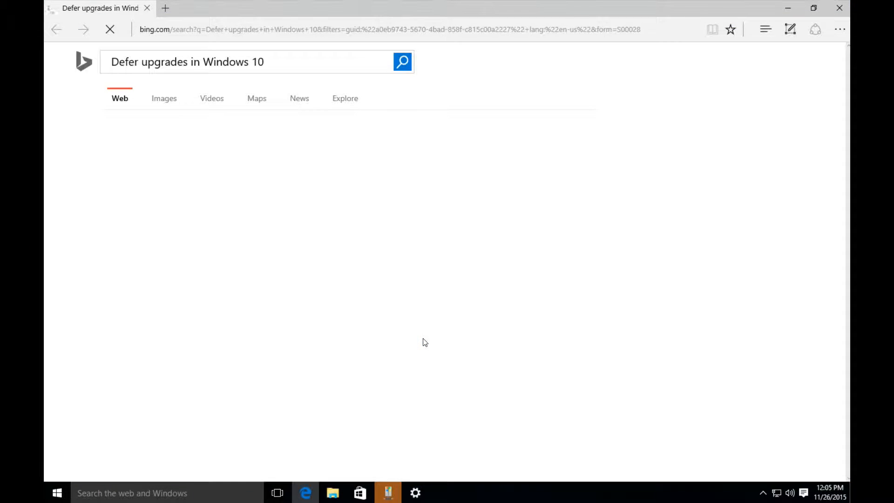
# Read Microsoft's Windows Help page on deferring upgrades in Windows 10 from the search results, and close the browser and Settings
pyautogui.scroll(-3, 224, 205)
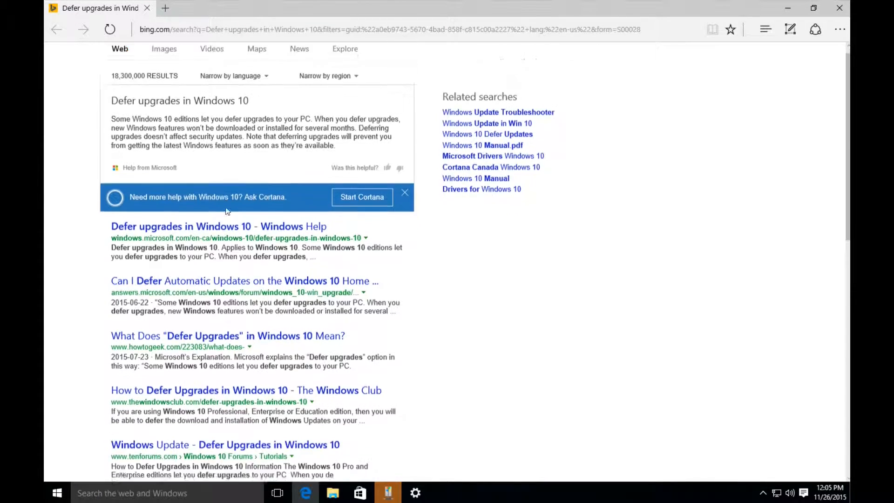
pyautogui.click(173, 146)
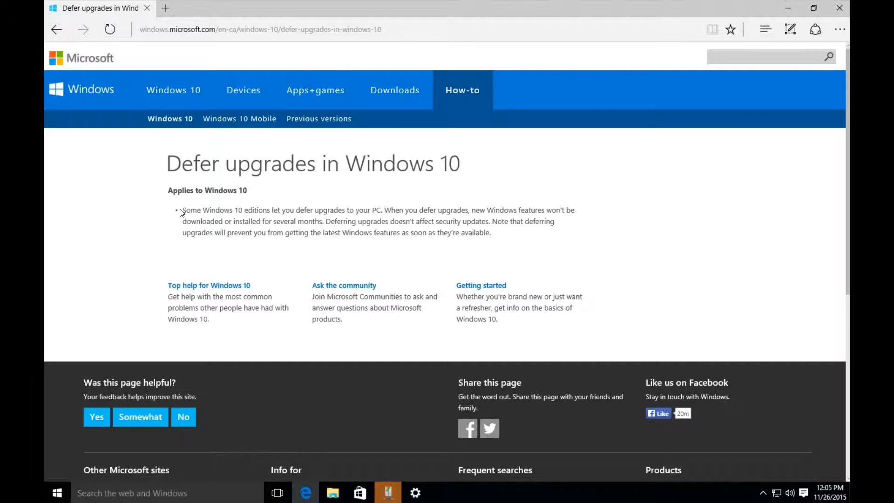
pyautogui.moveTo(182, 210); pyautogui.dragTo(491, 233)
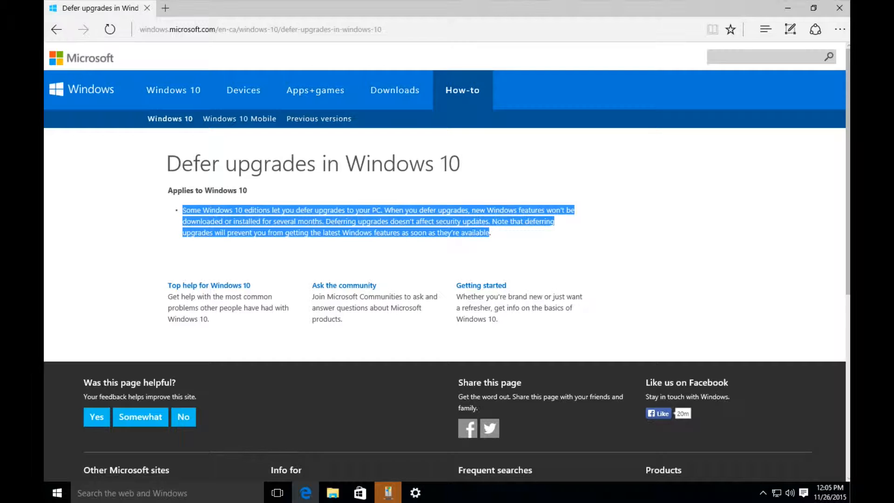
pyautogui.click(493, 241)
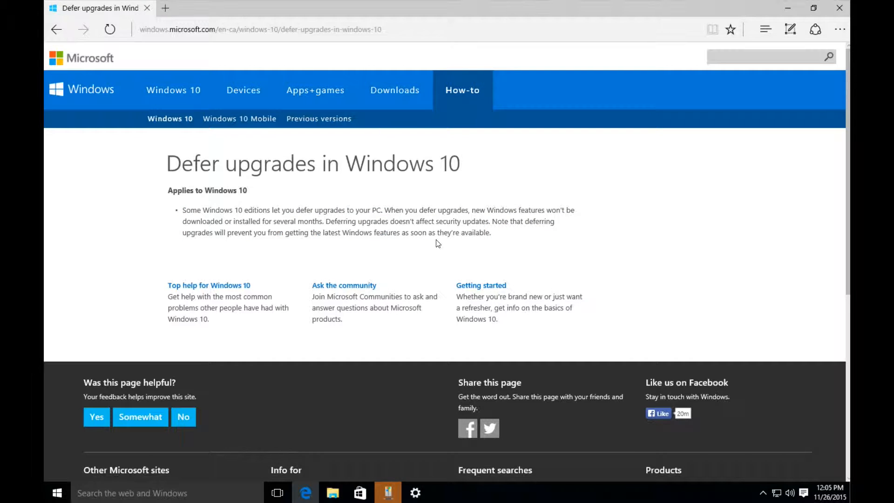
pyautogui.click(840, 13)
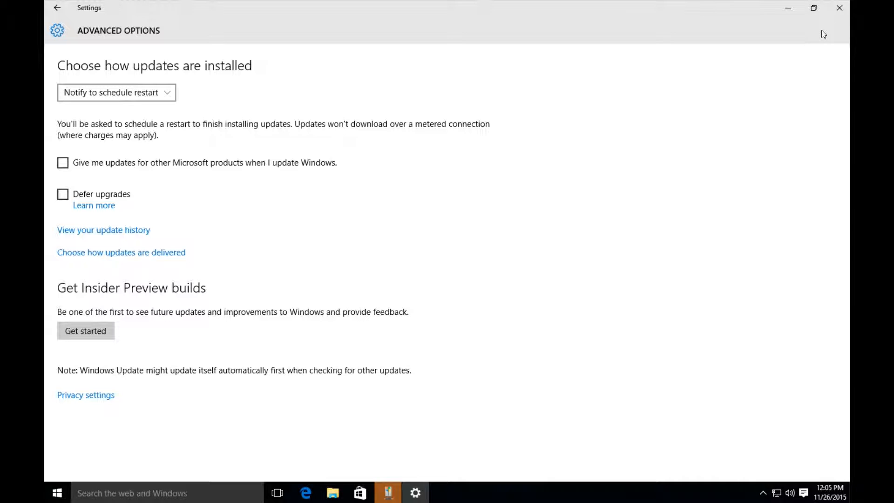
pyautogui.click(839, 9)
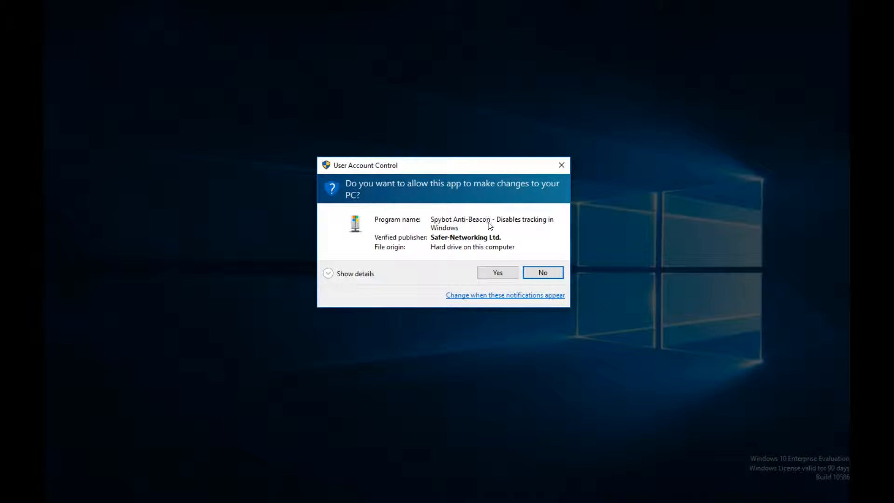
# Allow Spybot Anti-Beacon to make changes to the PC and maximize its window
pyautogui.click(496, 274)
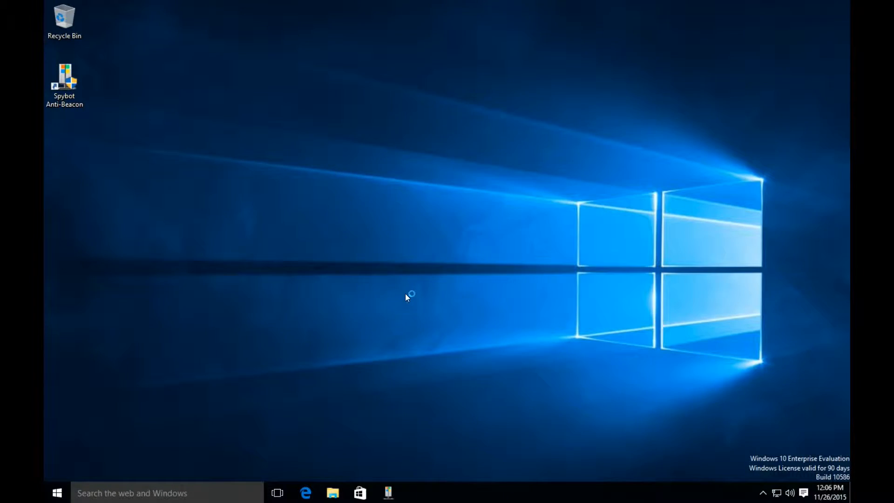
pyautogui.moveTo(424, 84); pyautogui.dragTo(410, 45)
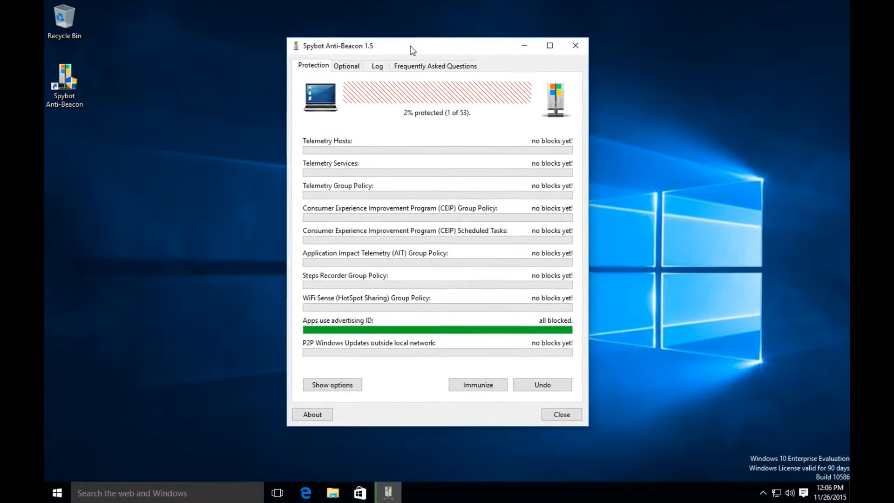
pyautogui.click(550, 42)
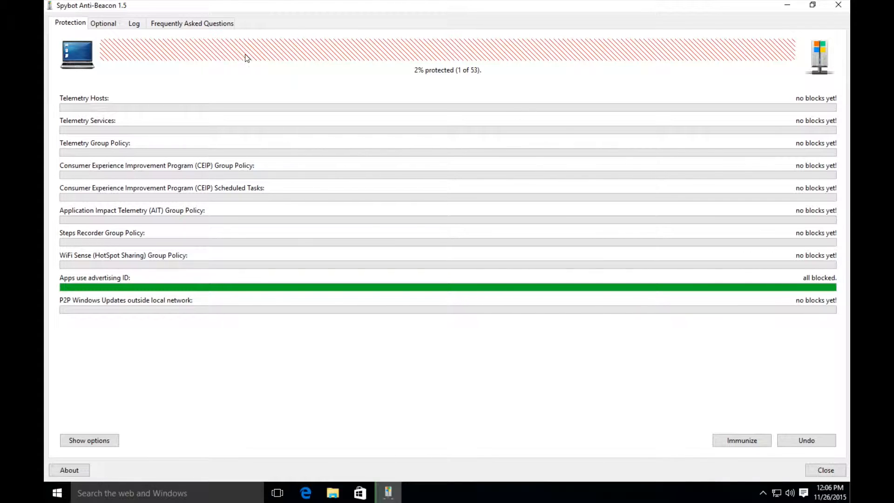
# Apply the optional blocks for Office 16 and Office 15 Telemetry Group Policy and for Telemetry Hosts (extensive list)
pyautogui.click(104, 24)
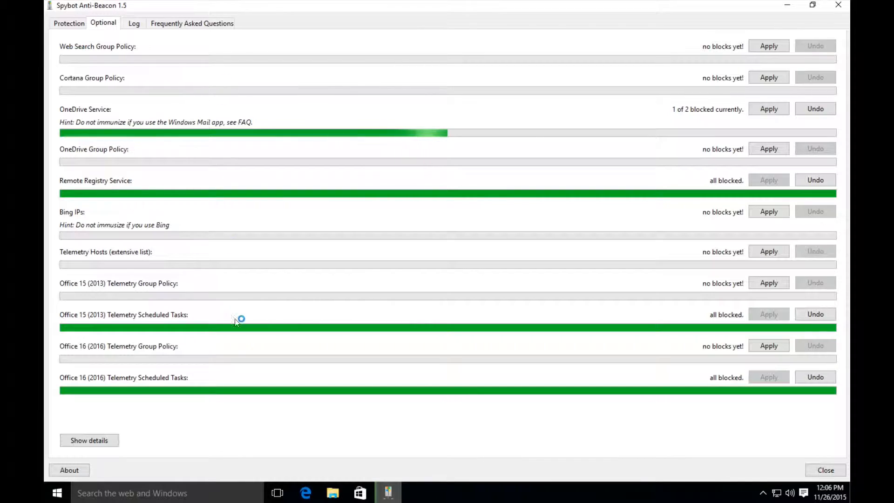
pyautogui.click(769, 345)
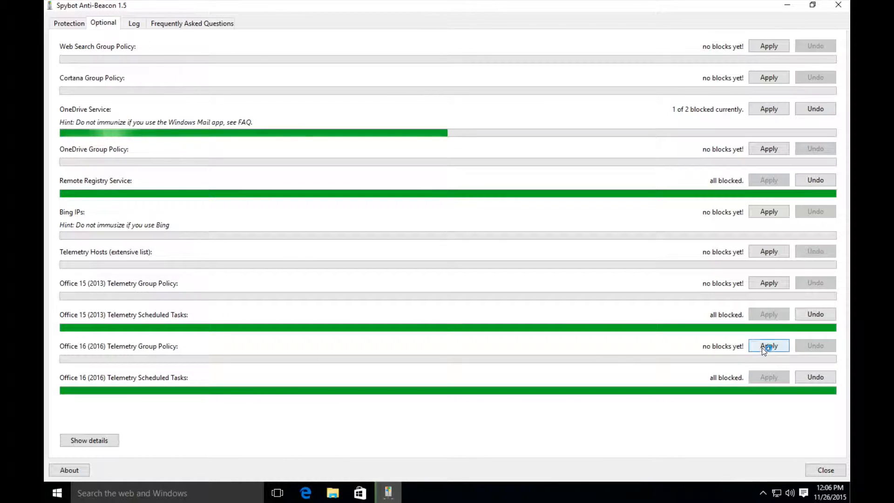
pyautogui.click(765, 284)
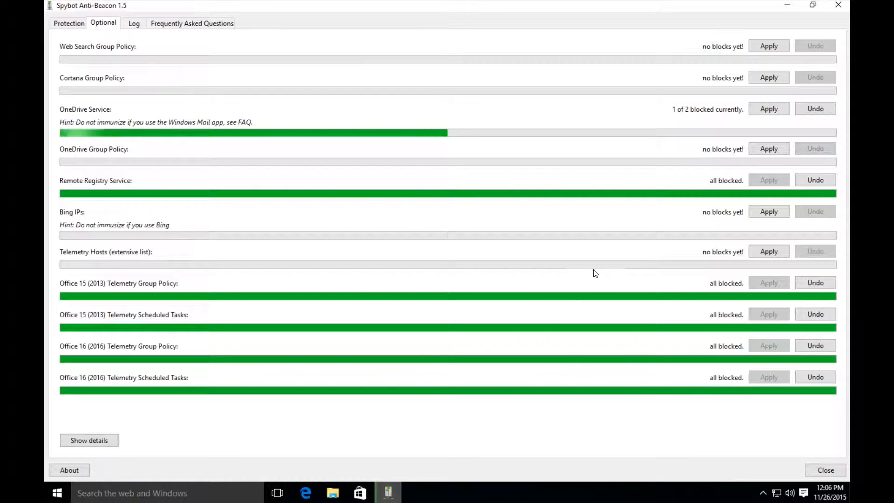
pyautogui.click(771, 252)
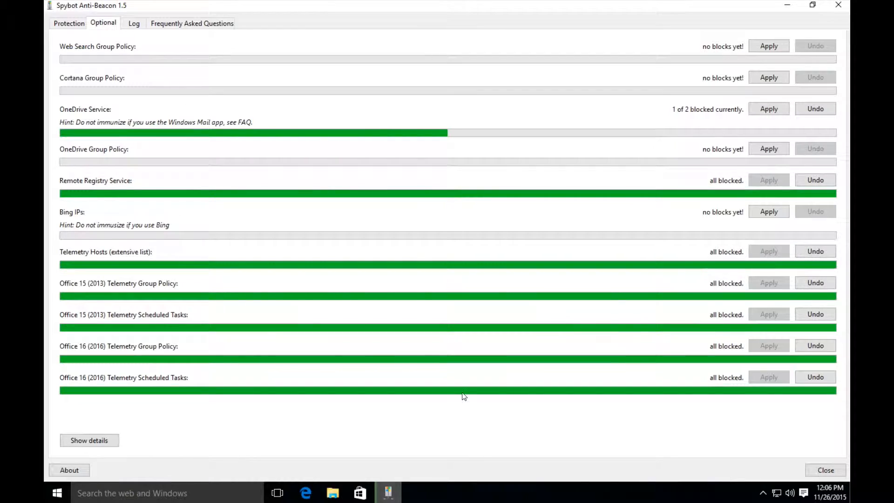
# View the Windows search panel, dismiss it, and apply the optional block for Bing IPs
pyautogui.click(94, 495)
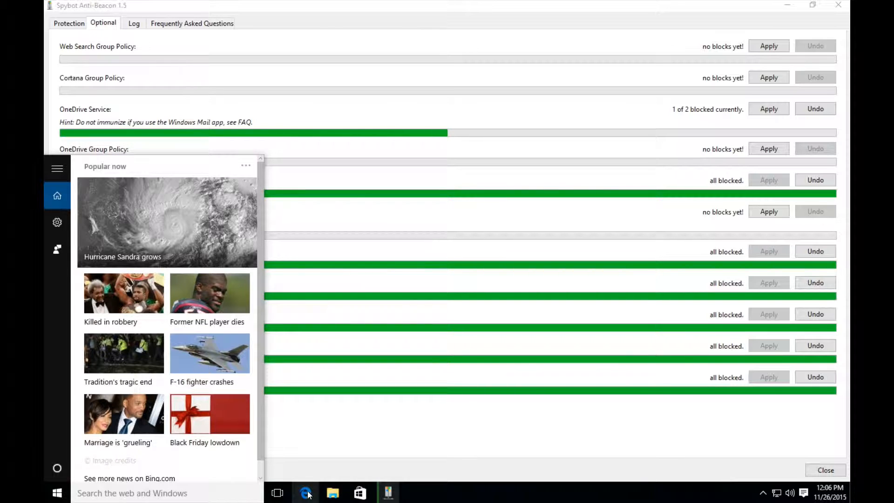
pyautogui.click(309, 460)
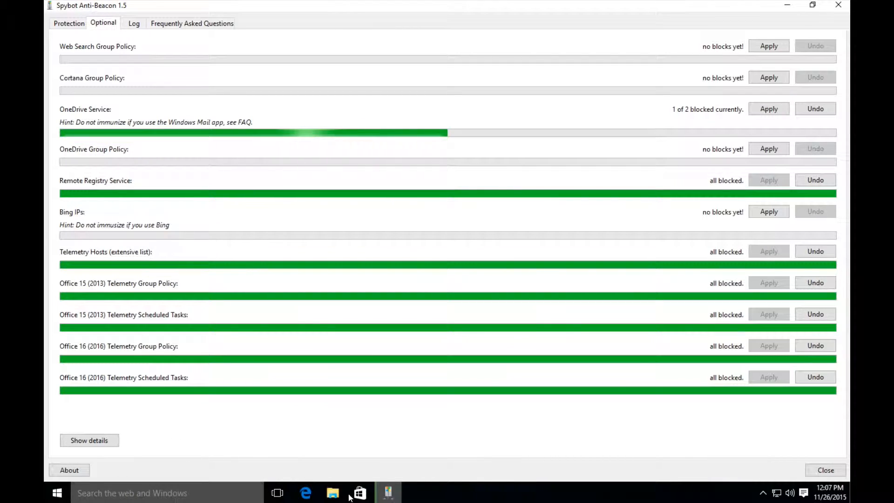
pyautogui.click(772, 213)
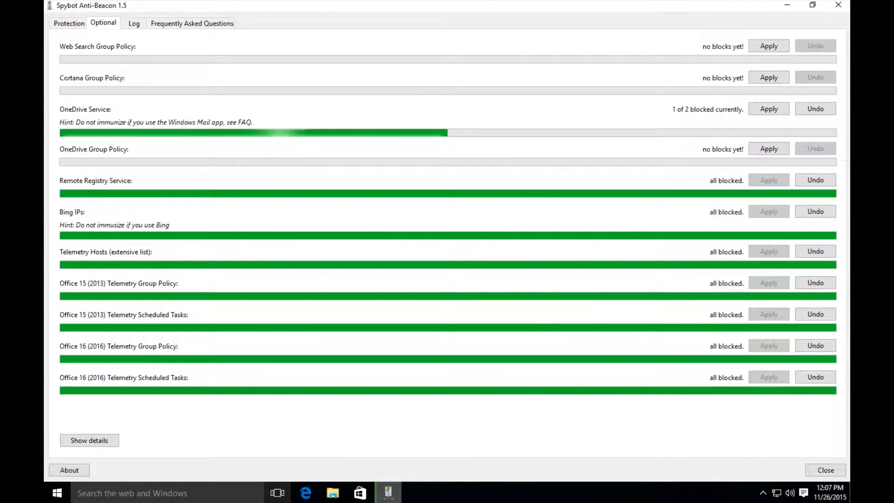
# Find Internet Explorer by searching for "internet", postpone its setup, test access to bing.com, and close the browser
pyautogui.click(205, 492)
pyautogui.write('internet')
pyautogui.click(147, 196)
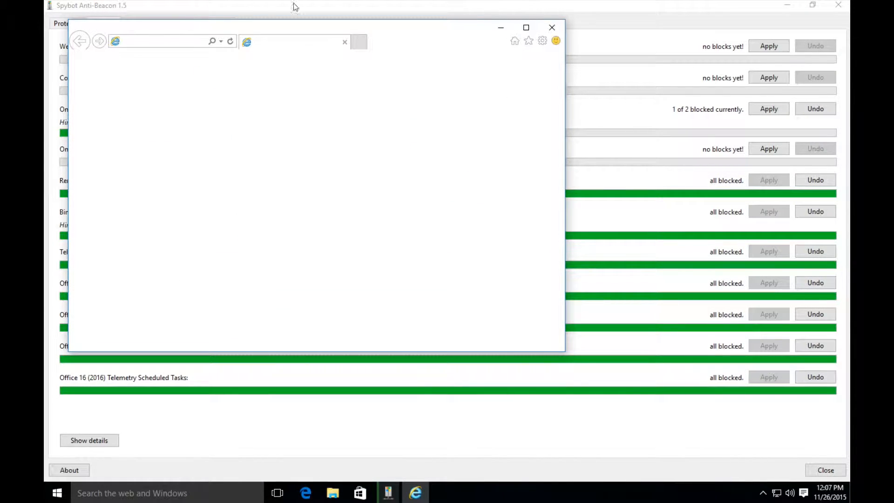
pyautogui.click(526, 27)
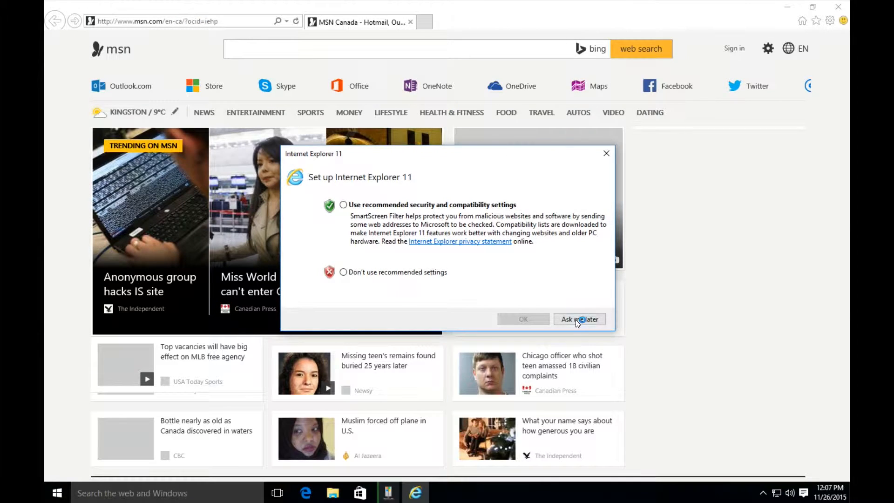
pyautogui.click(578, 319)
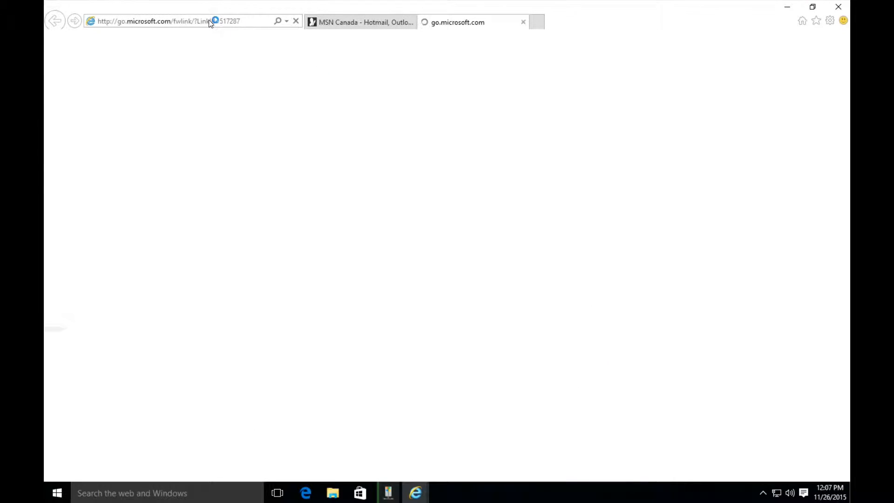
pyautogui.click(524, 22)
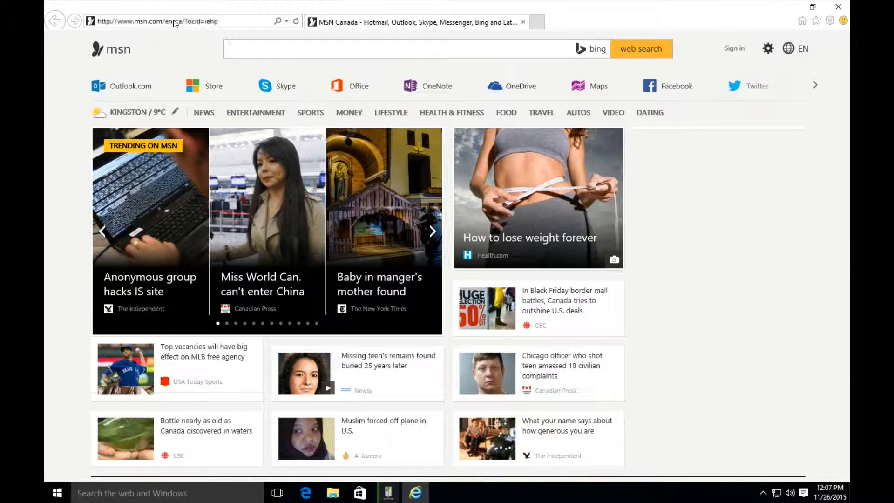
pyautogui.write('bing.com')
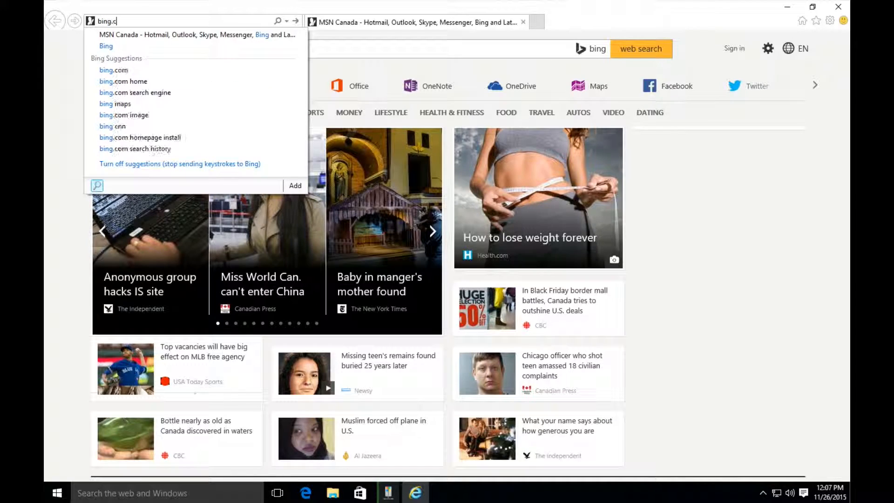
pyautogui.press('Return')
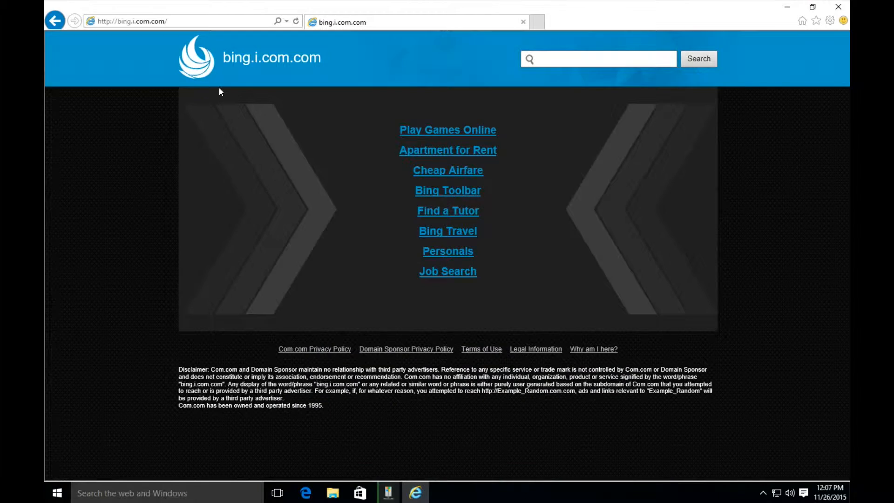
pyautogui.click(837, 8)
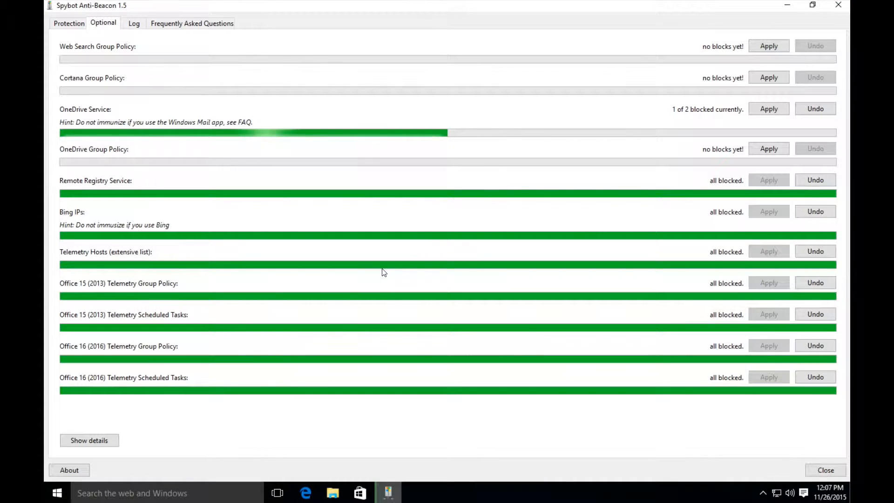
# Test access to bing.com in Microsoft Edge, close it, and undo the Bing IPs block in Spybot Anti-Beacon
pyautogui.click(306, 493)
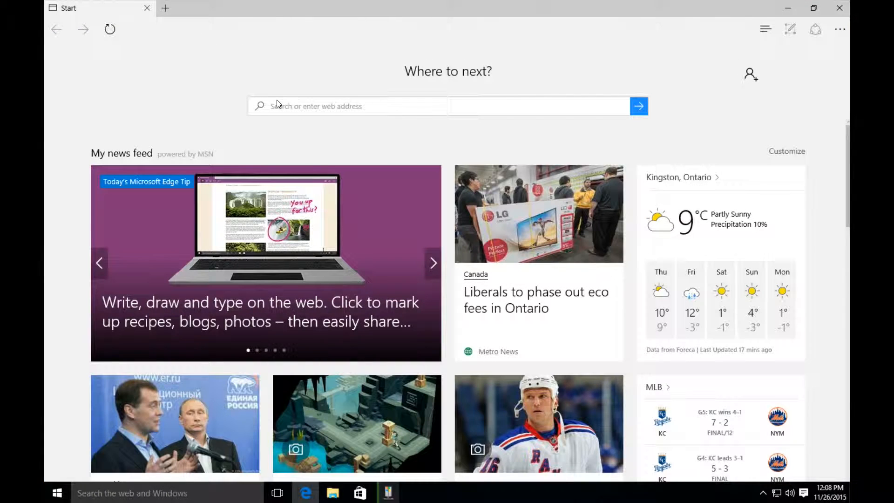
pyautogui.click(277, 101)
pyautogui.write('bing.co')
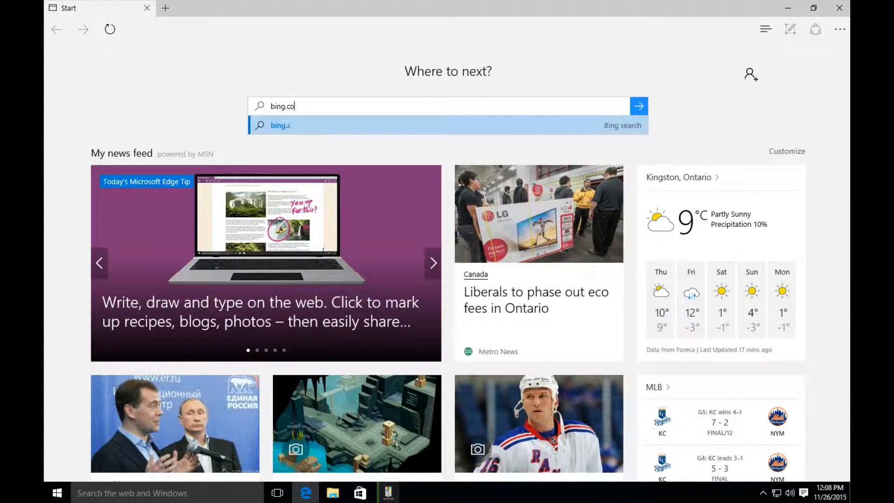
pyautogui.write('m')
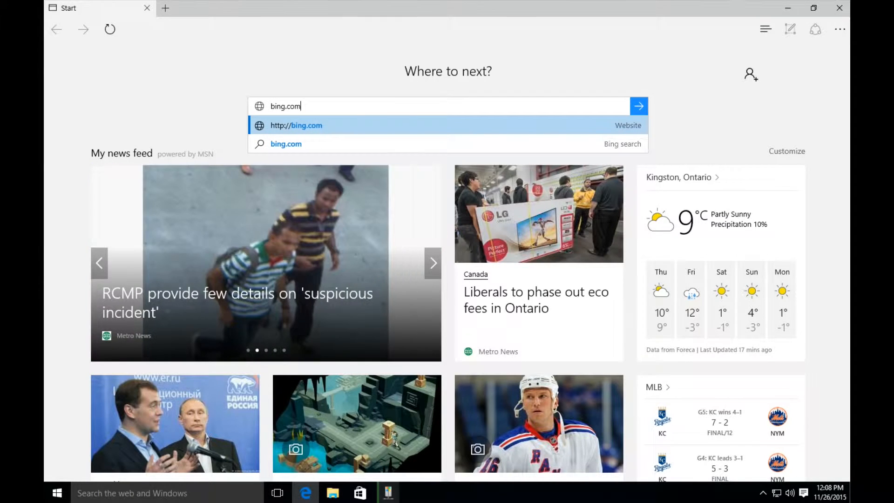
pyautogui.click(294, 125)
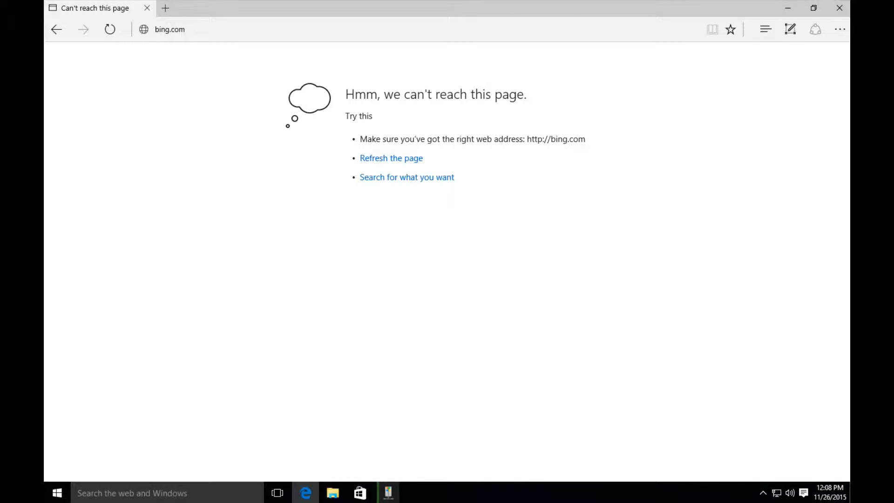
pyautogui.click(839, 8)
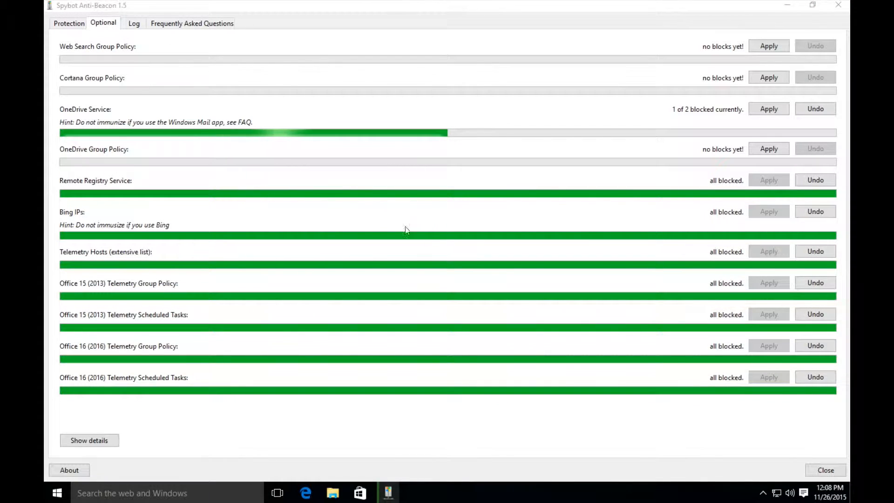
pyautogui.click(819, 211)
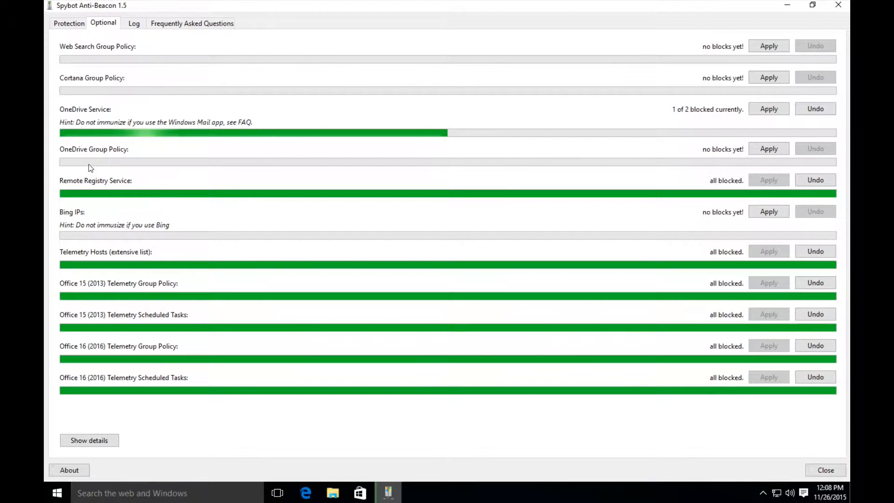
# Apply the optional blocks for OneDrive Group Policy, Cortana Group Policy and Web Search Group Policy
pyautogui.click(766, 147)
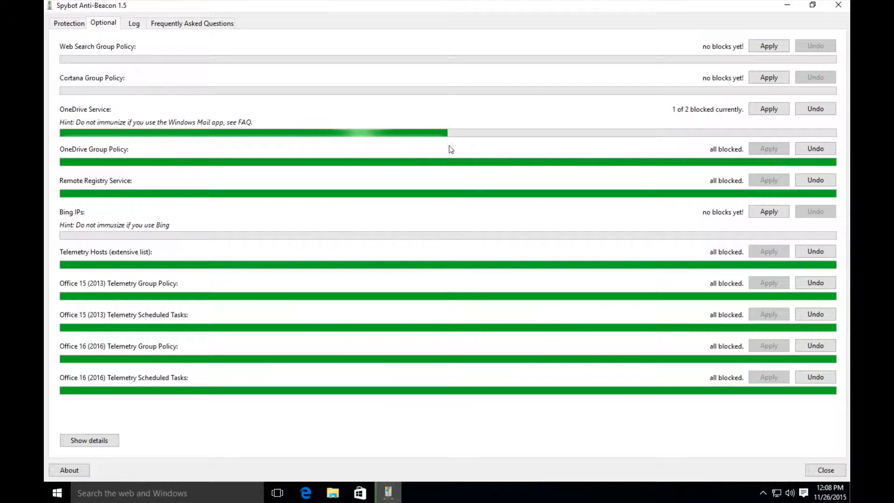
pyautogui.click(769, 77)
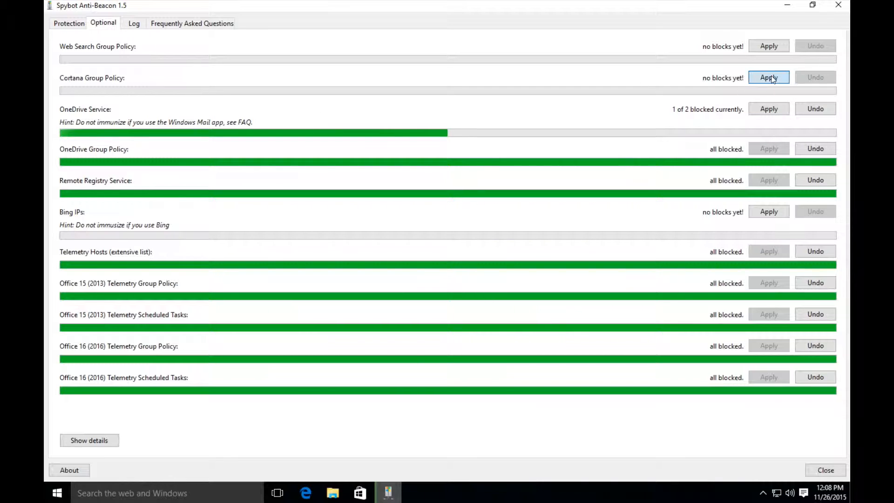
pyautogui.click(772, 46)
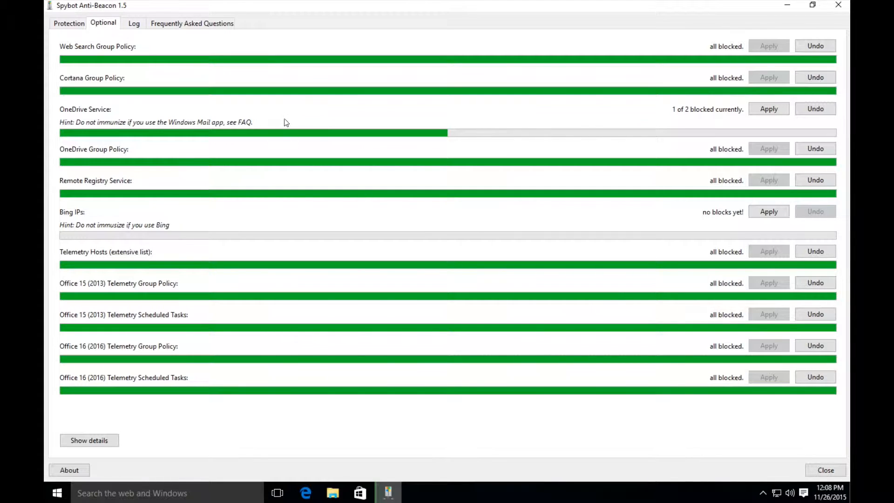
# Examine the details of the optional blocks, the log and the frequently asked questions, and return to the main protection overview
pyautogui.click(70, 441)
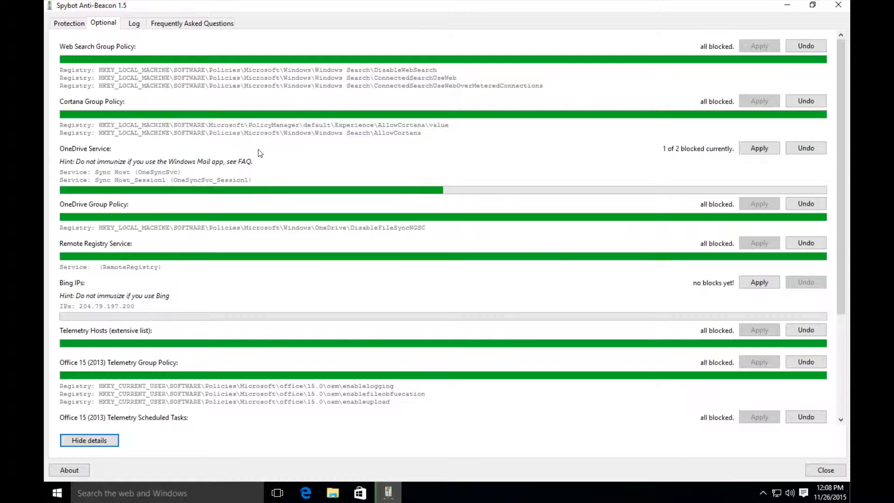
pyautogui.click(134, 24)
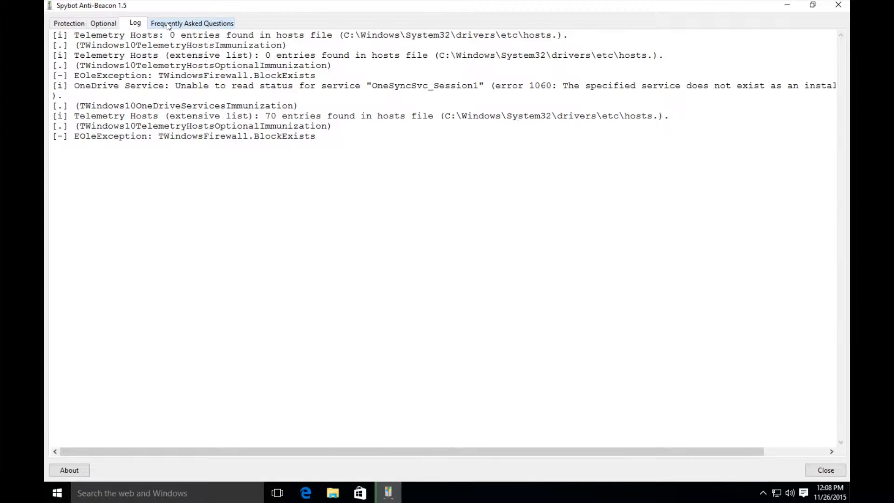
pyautogui.click(168, 25)
pyautogui.click(103, 23)
pyautogui.click(71, 23)
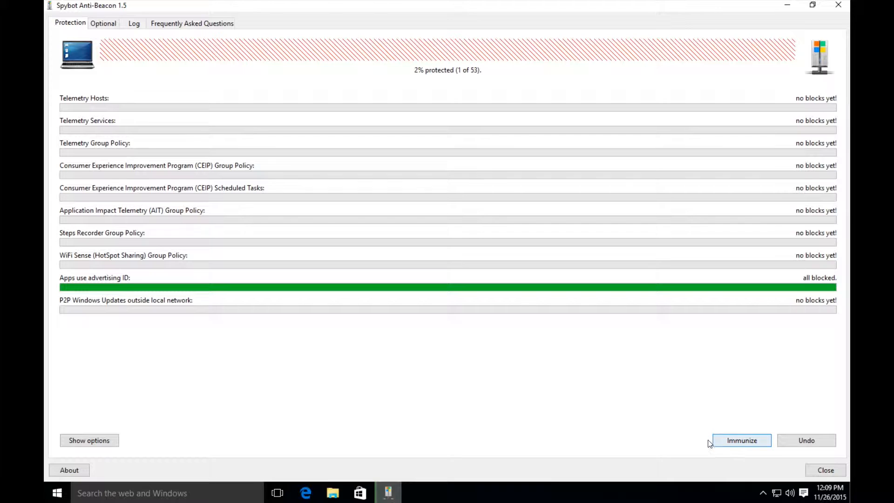
# Apply all main protections in Spybot Anti-Beacon, check their detailed options, and close the program
pyautogui.click(737, 439)
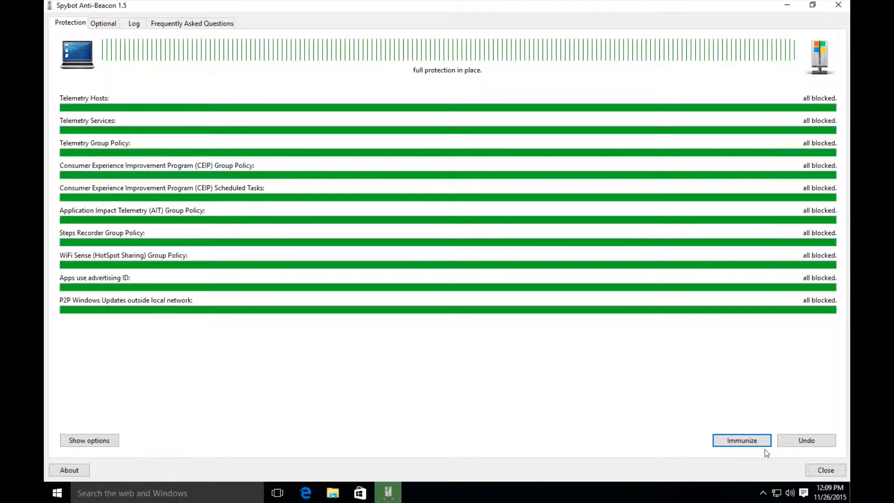
pyautogui.click(71, 437)
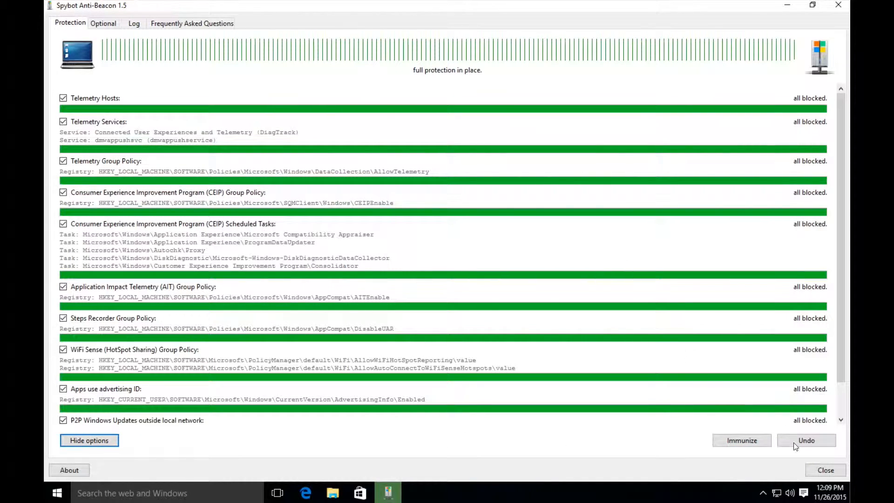
pyautogui.click(842, 469)
pyautogui.click(168, 495)
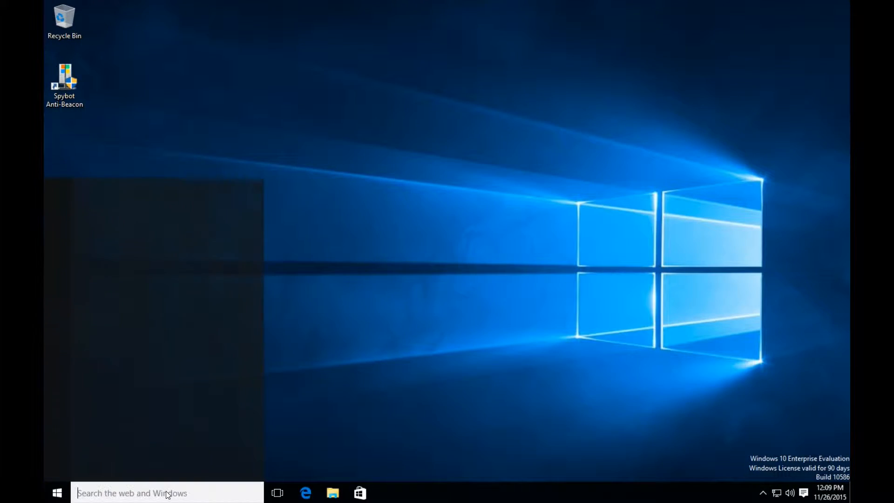
pyautogui.write('servic')
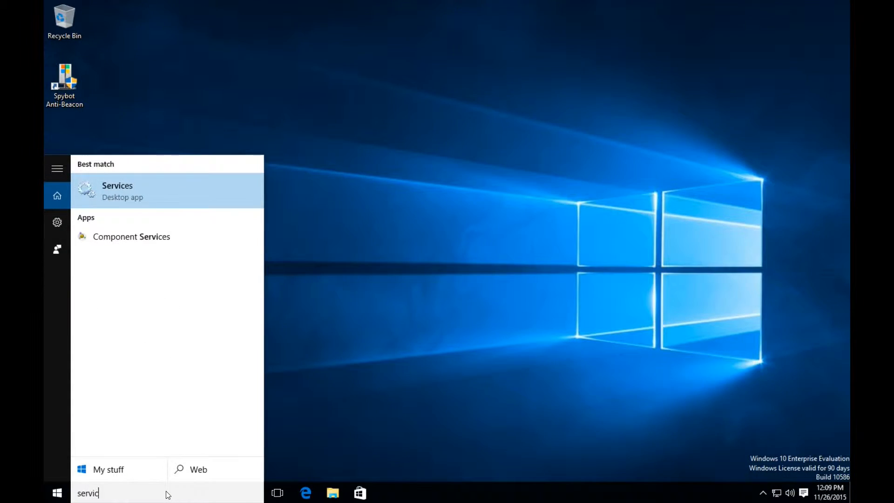
pyautogui.write('e')
pyautogui.press('BackSpace')
pyautogui.press('BackSpace')
pyautogui.press('BackSpace')
pyautogui.press('BackSpace')
pyautogui.press('BackSpace')
pyautogui.press('BackSpace')
pyautogui.press('BackSpace')
# Find Command Prompt by searching for "CMD", run it as administrator with permission to make changes, and move its window aside
pyautogui.write('c')
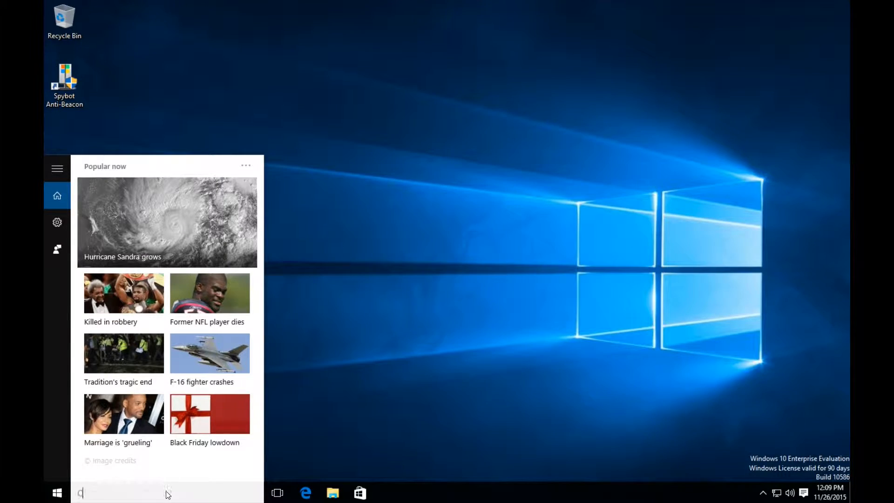
pyautogui.write('MD')
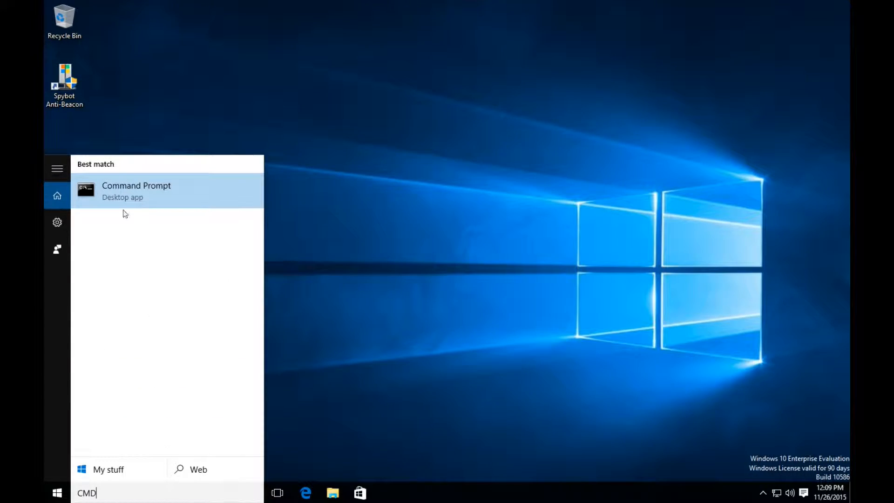
pyautogui.rightClick(113, 188)
pyautogui.click(144, 204)
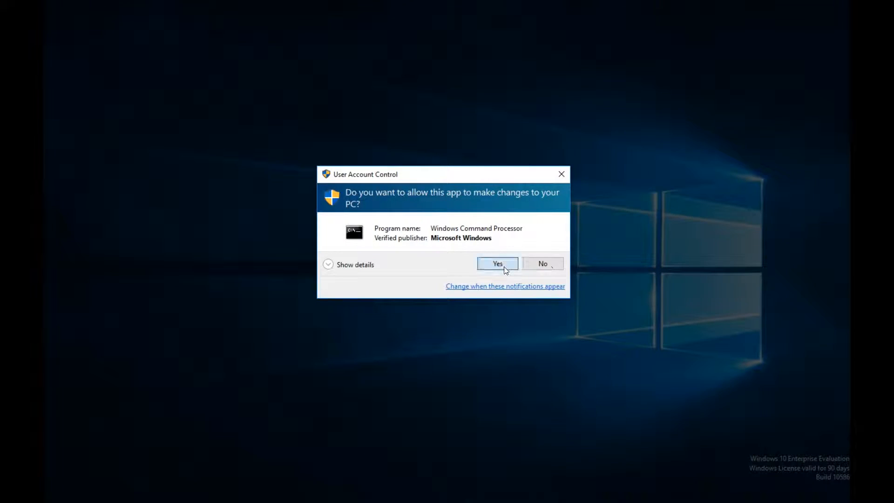
pyautogui.click(498, 264)
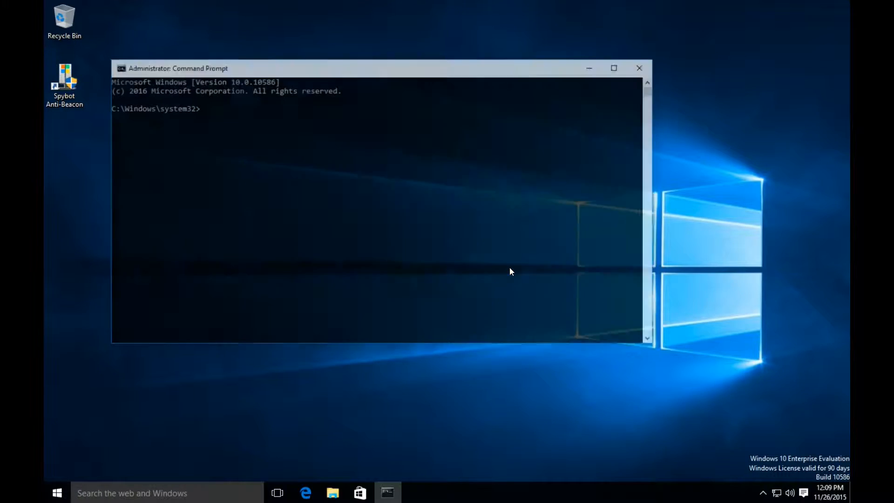
pyautogui.moveTo(322, 70); pyautogui.dragTo(404, 45)
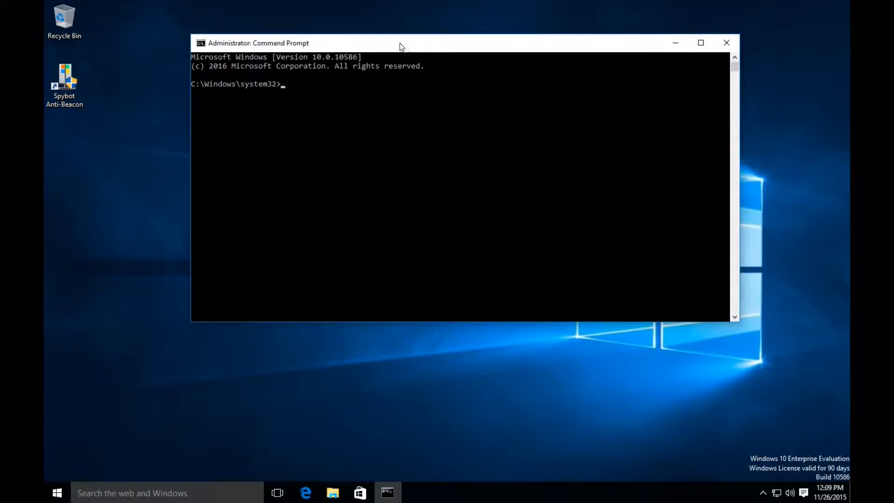
# Open the Services desktop app by searching for "service"
pyautogui.click(200, 493)
pyautogui.write('service')
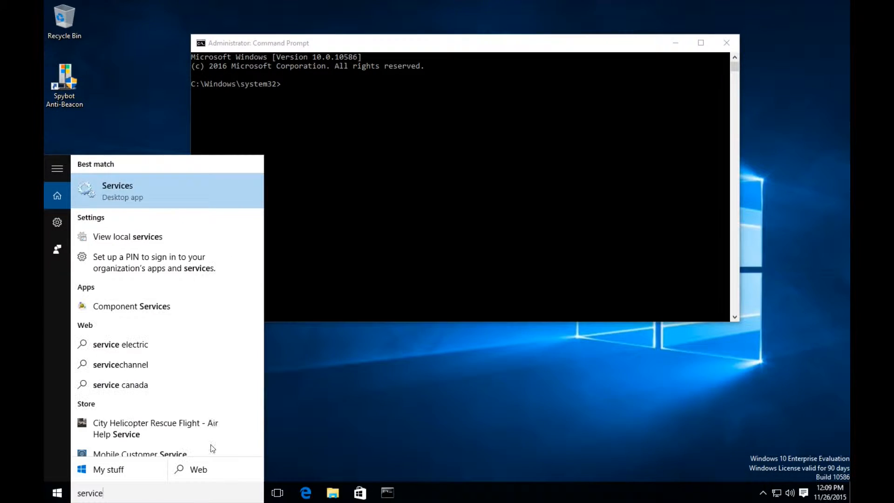
pyautogui.click(138, 201)
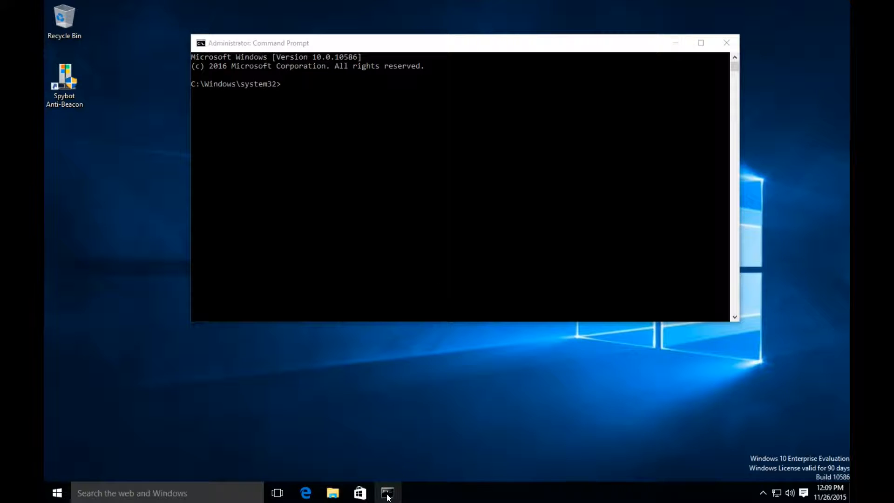
# Arrange Command Prompt and Services side by side, with Command Prompt on the left half and Services on the right half
pyautogui.moveTo(639, 45); pyautogui.dragTo(503, 20)
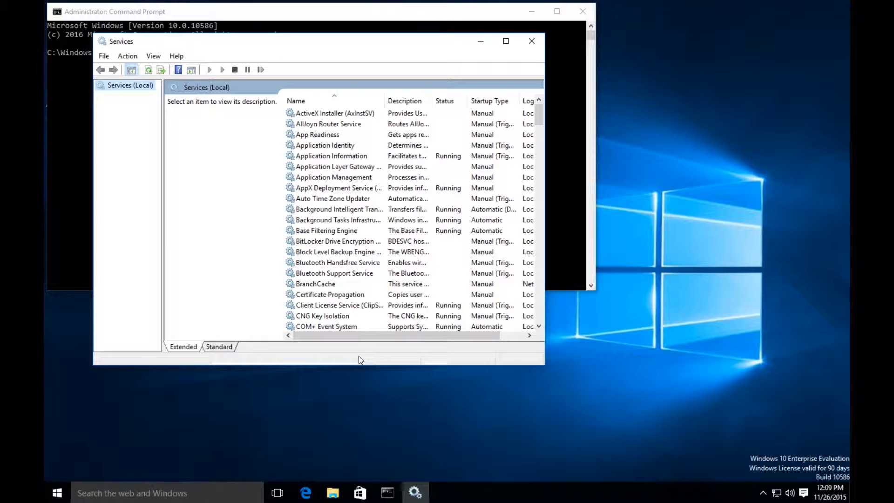
pyautogui.click(507, 42)
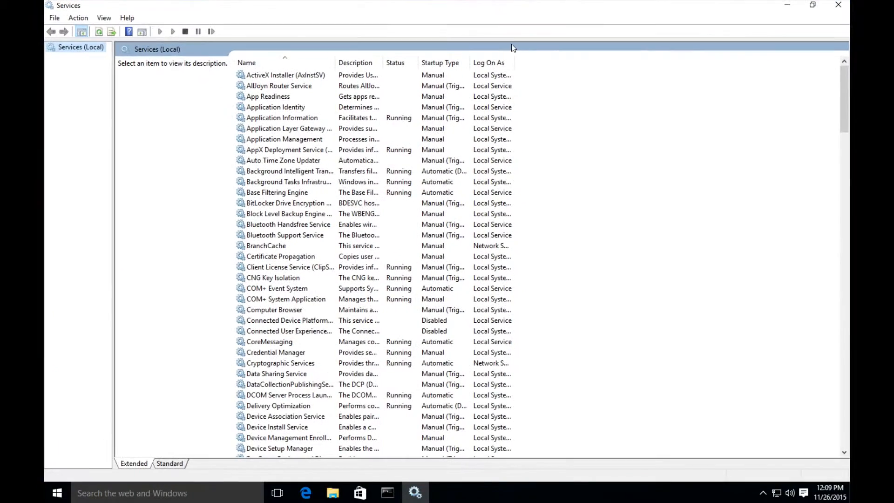
pyautogui.moveTo(461, 9); pyautogui.dragTo(890, 21)
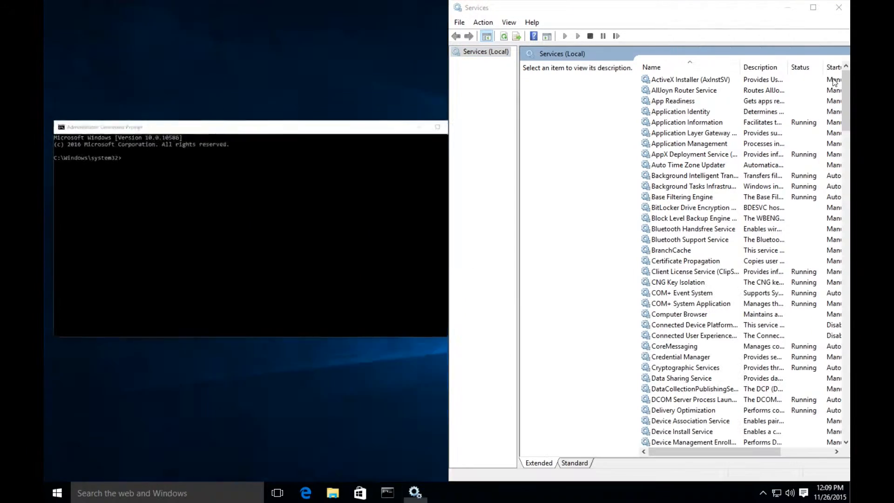
pyautogui.click(344, 154)
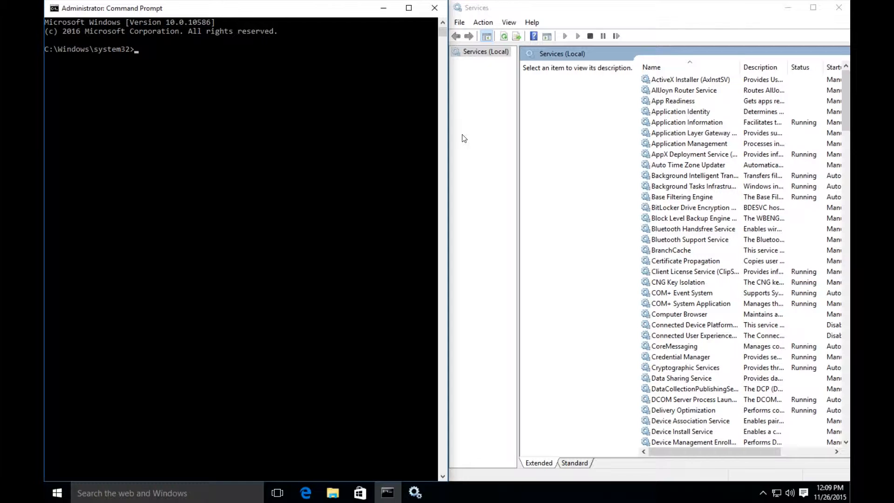
# Widen the Name column to fit the service names and open the properties of the dmwappushsvc service
pyautogui.doubleClick(740, 67)
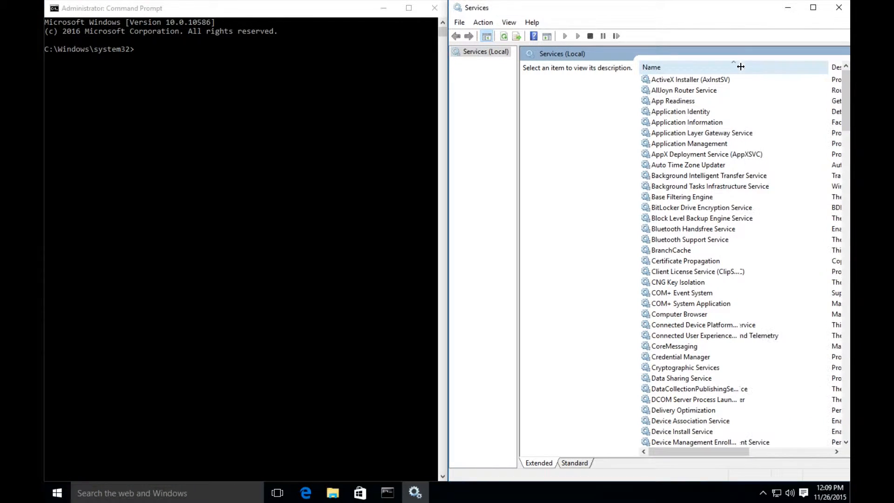
pyautogui.scroll(-15, 746, 266)
pyautogui.scroll(5, 703, 269)
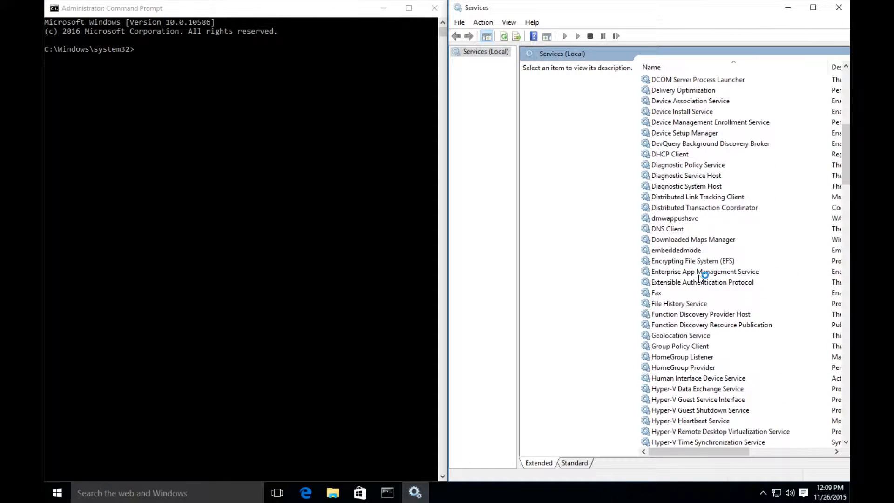
pyautogui.click(691, 219)
pyautogui.rightClick(691, 219)
pyautogui.click(724, 320)
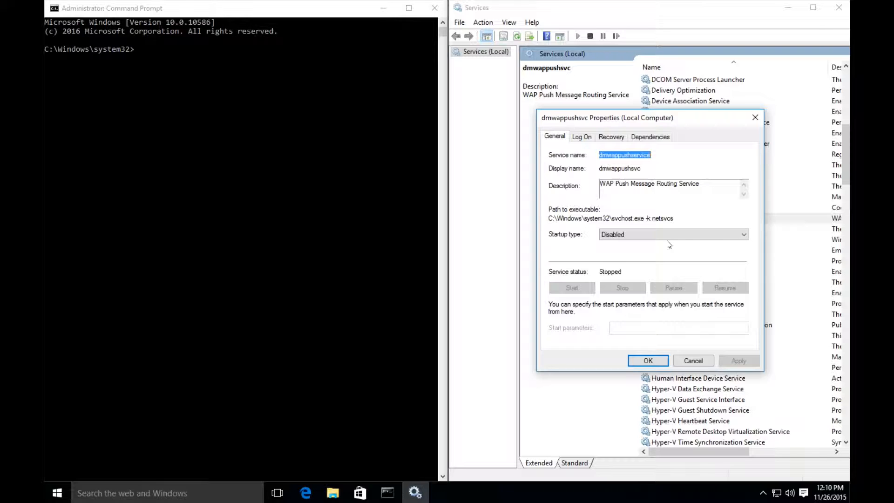
# Delete the service in Command Prompt with "sc delete dmwappushservice", copying the service name from its properties
pyautogui.click(155, 57)
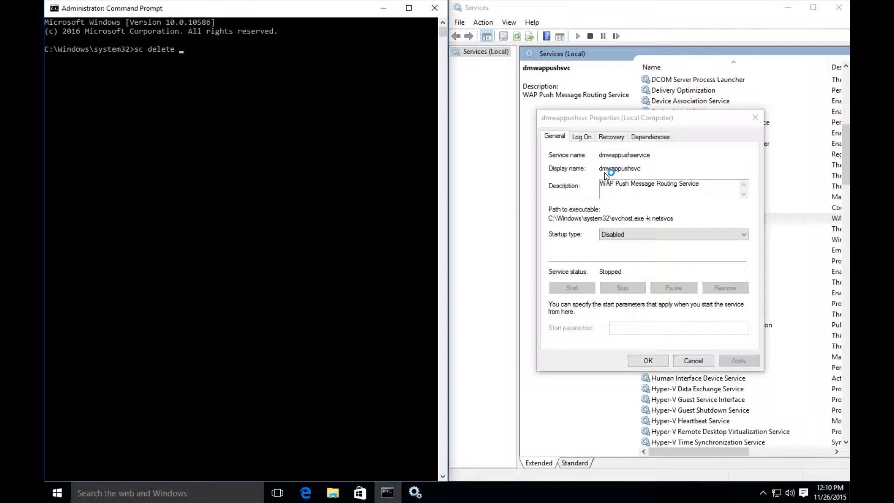
pyautogui.moveTo(599, 155); pyautogui.dragTo(647, 155)
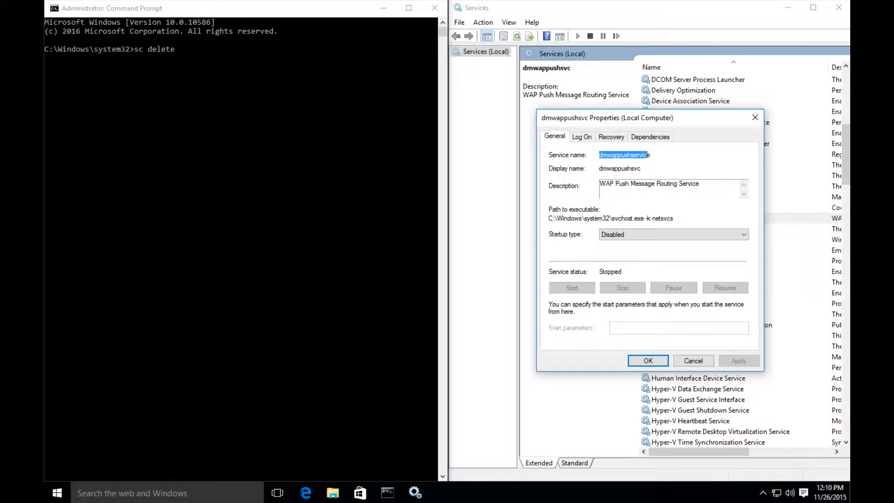
pyautogui.rightClick(658, 158)
pyautogui.click(671, 190)
pyautogui.click(181, 50)
pyautogui.hotkey('ctrl', 'v')
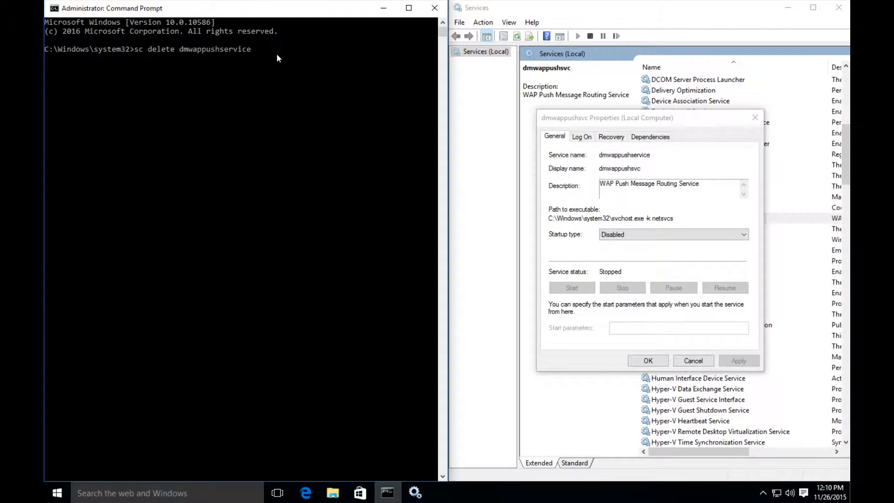
pyautogui.press('Return')
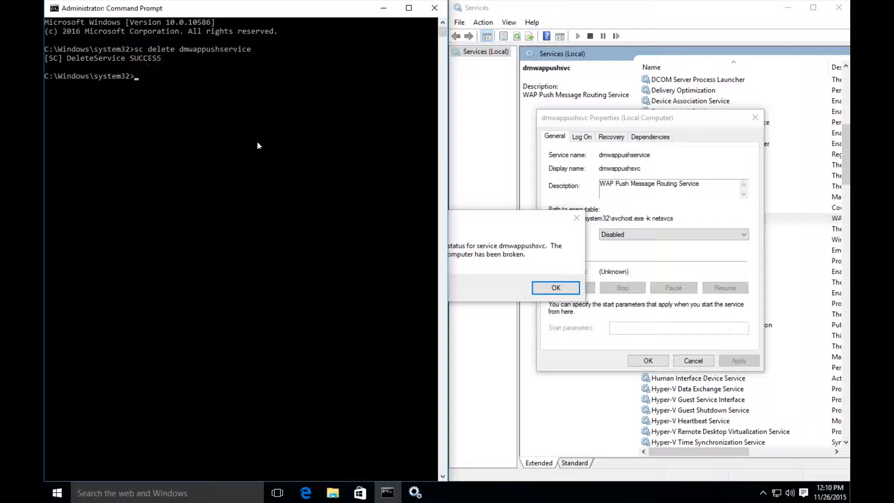
# Dismiss the service status warnings, close the dmwappushsvc properties, and refresh the list of services
pyautogui.click(501, 223)
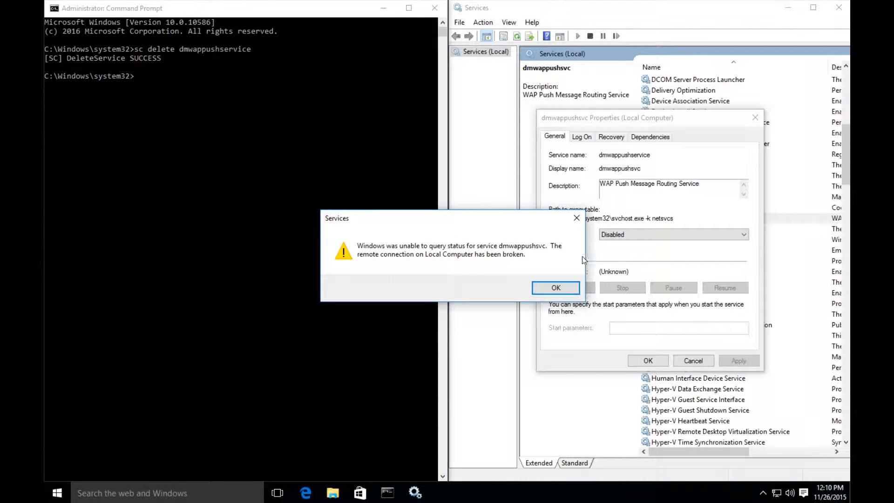
pyautogui.click(555, 284)
pyautogui.click(650, 360)
pyautogui.click(555, 288)
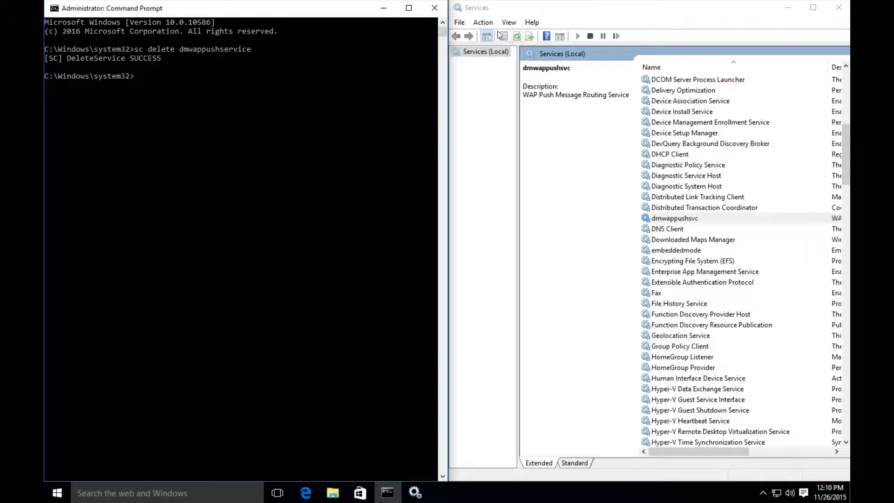
pyautogui.click(517, 37)
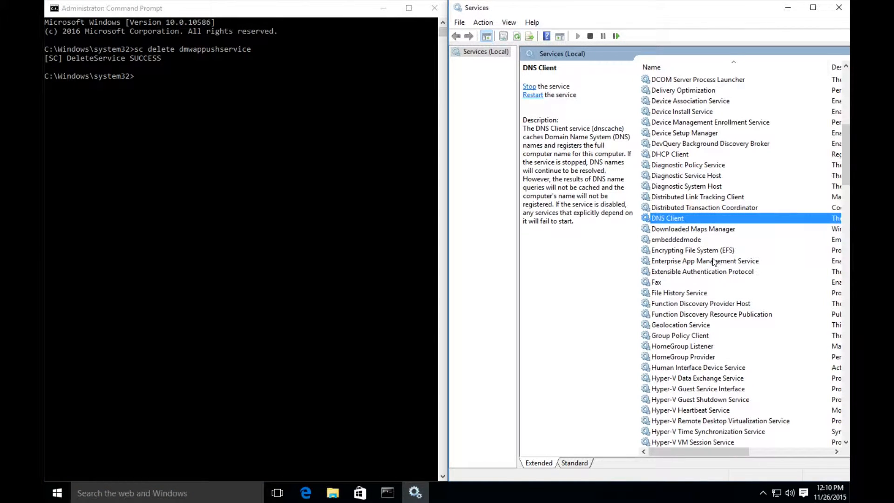
# Examine the whole list of services from the last entry back to the first for remaining telemetry services
pyautogui.moveTo(846, 154); pyautogui.dragTo(846, 450)
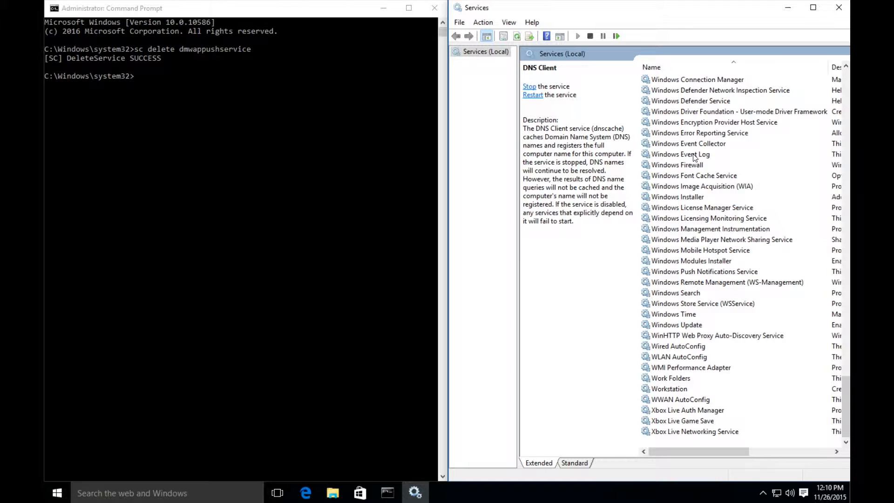
pyautogui.scroll(2, 695, 157)
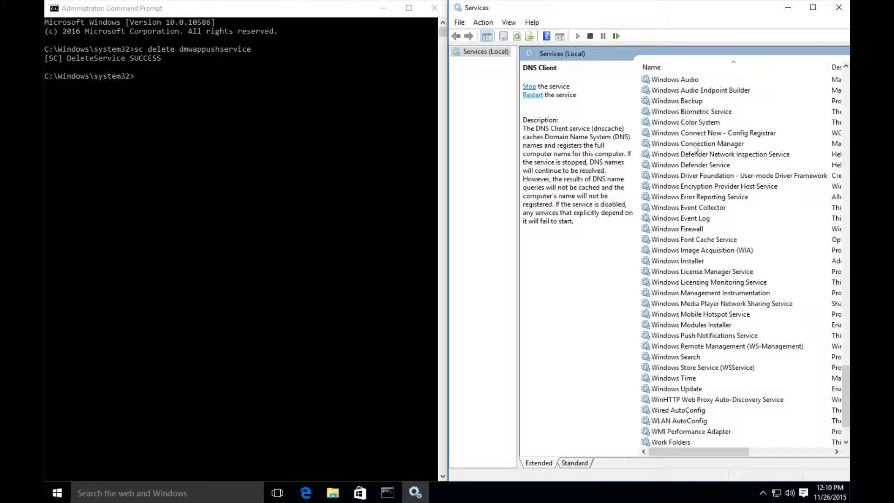
pyautogui.scroll(1, 694, 126)
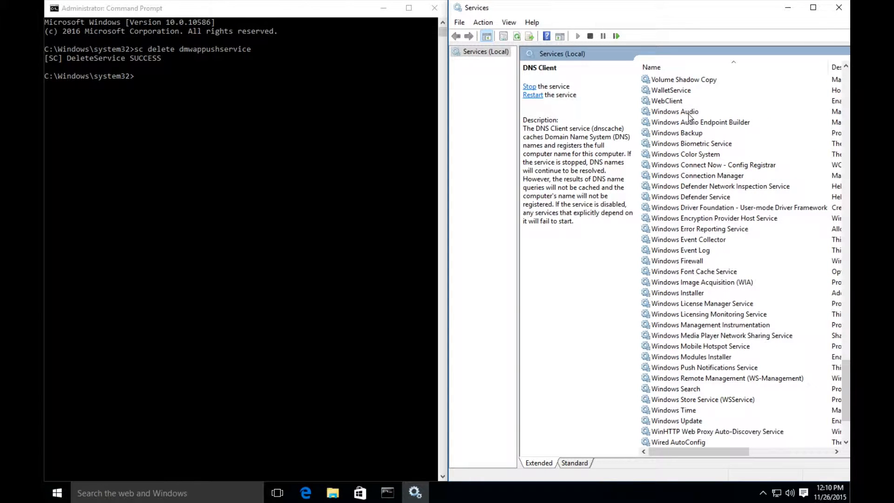
pyautogui.scroll(1, 690, 117)
pyautogui.scroll(3, 688, 118)
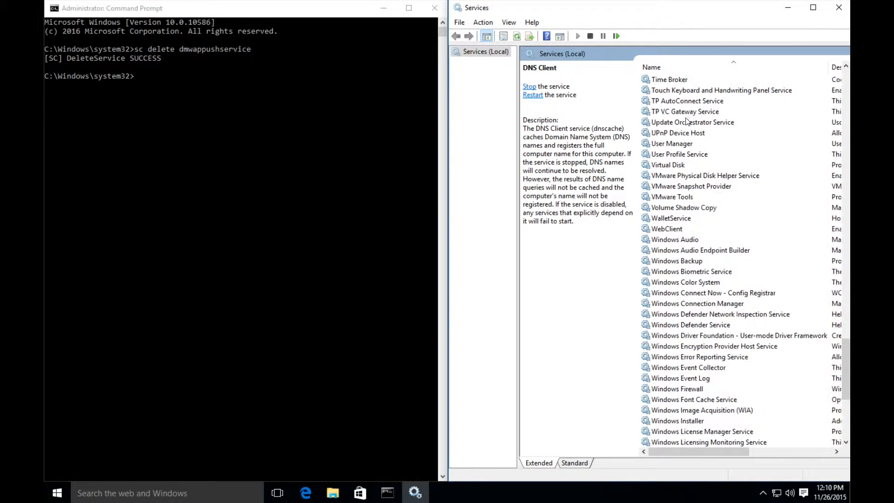
pyautogui.scroll(1, 683, 156)
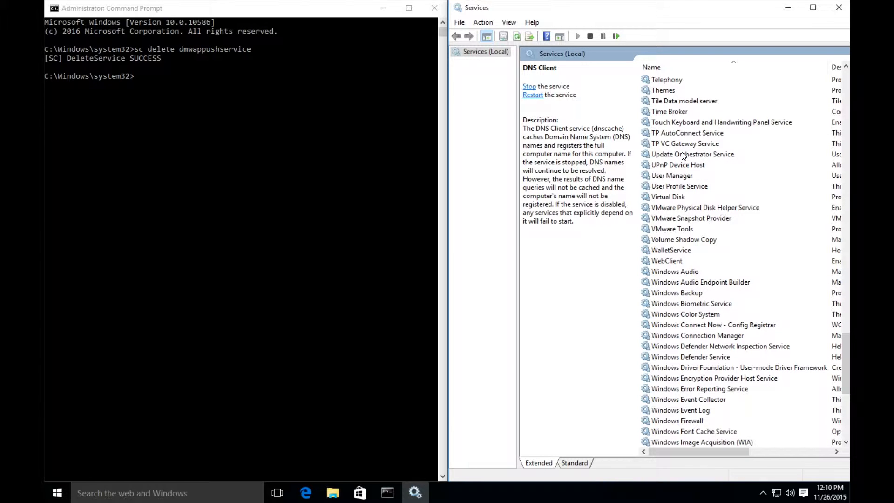
pyautogui.scroll(1, 683, 155)
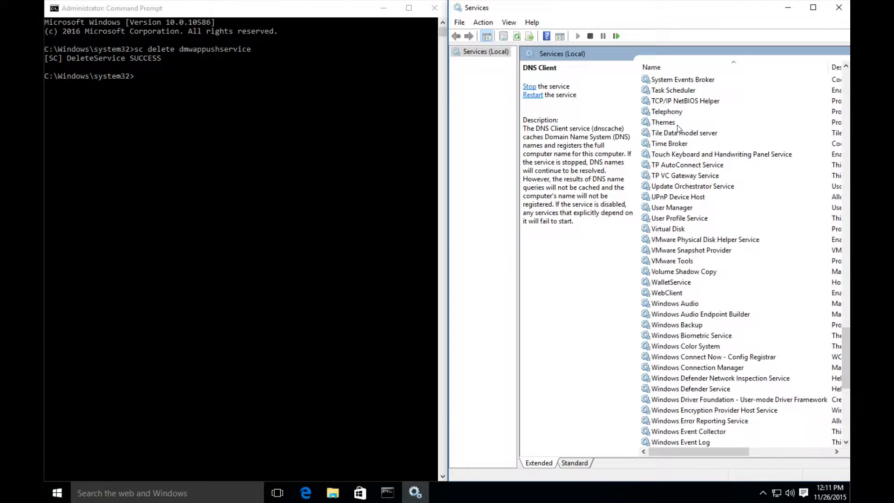
pyautogui.scroll(1, 676, 146)
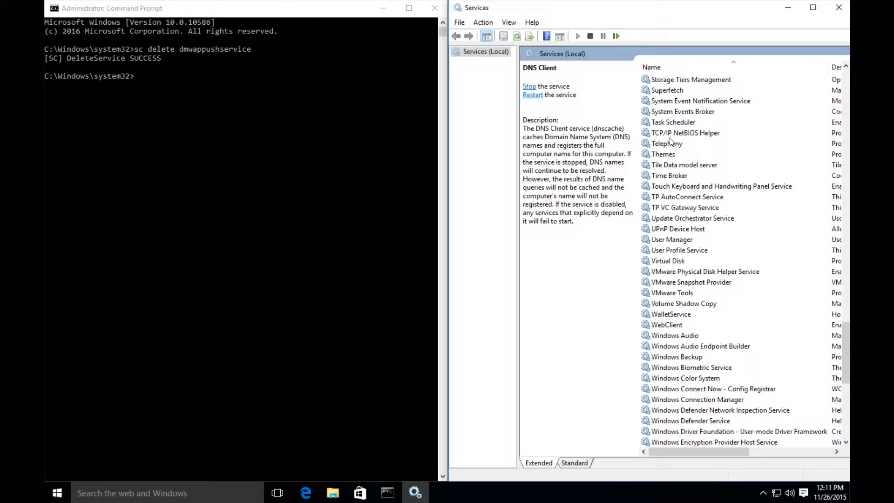
pyautogui.scroll(1, 673, 106)
pyautogui.scroll(4, 672, 112)
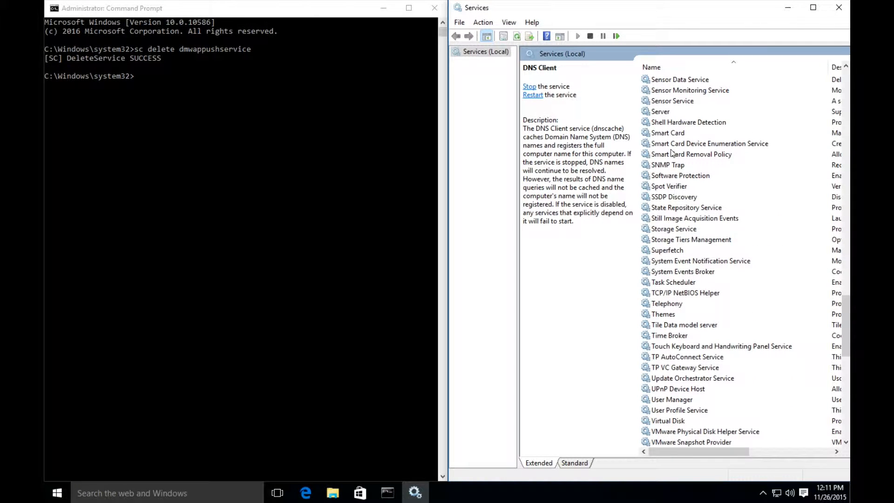
pyautogui.scroll(5, 674, 160)
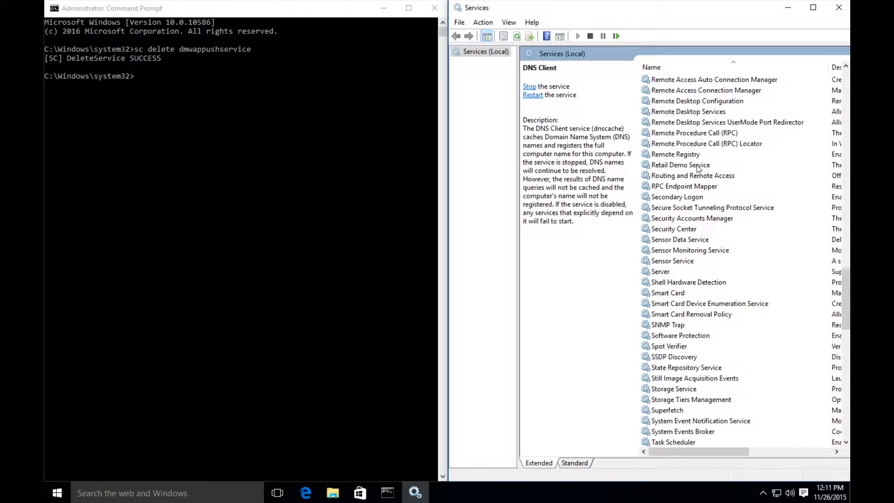
pyautogui.scroll(1, 702, 198)
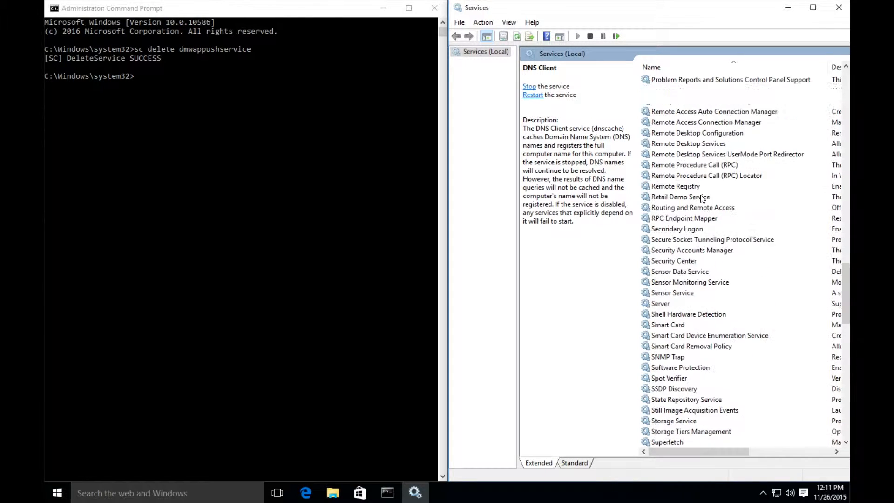
pyautogui.scroll(5, 702, 198)
pyautogui.scroll(1, 697, 191)
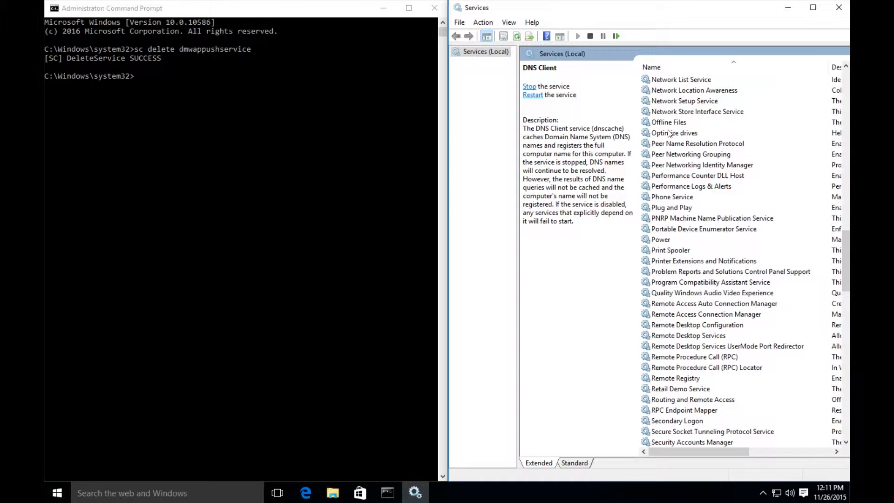
pyautogui.scroll(5, 683, 133)
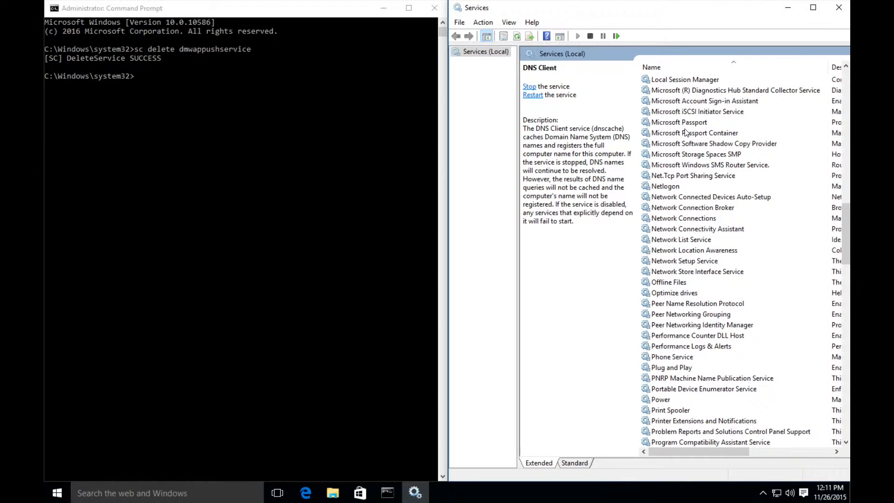
pyautogui.scroll(3, 686, 135)
pyautogui.scroll(6, 698, 153)
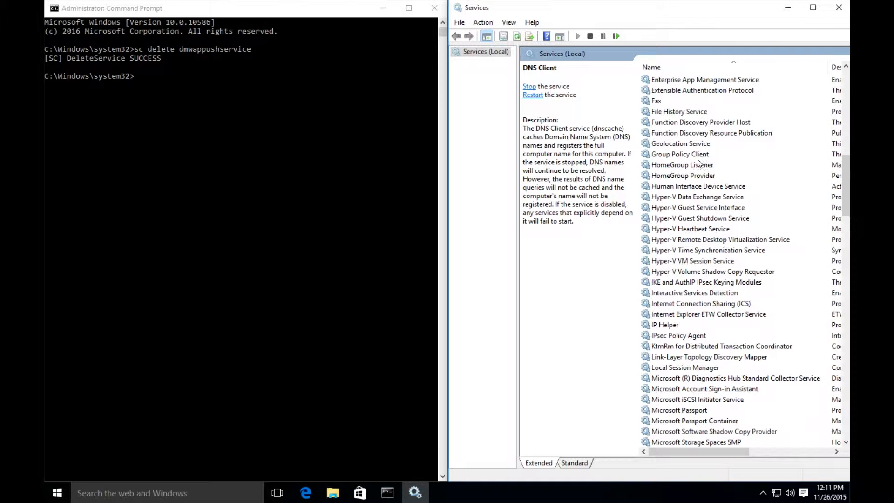
pyautogui.scroll(2, 691, 120)
pyautogui.scroll(14, 690, 120)
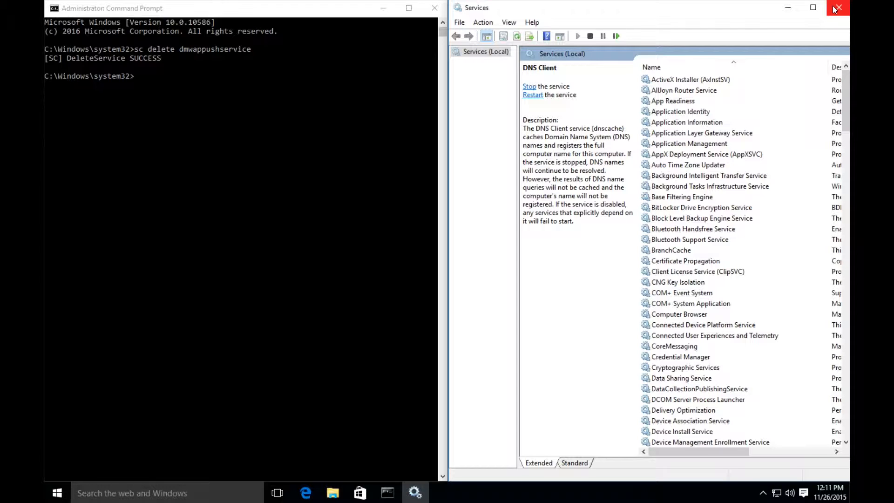
# List the services and their states in Command Prompt with "sc query"
pyautogui.click(143, 78)
pyautogui.write('sc que')
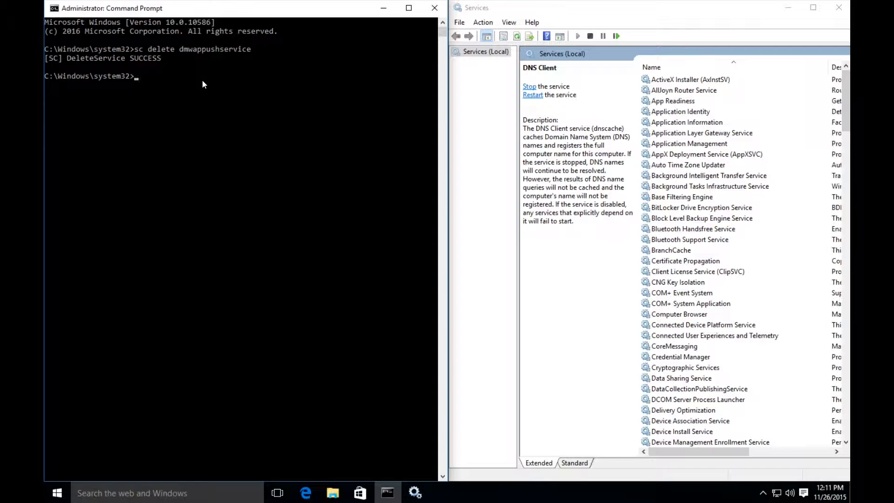
pyautogui.write('ry')
pyautogui.press('Return')
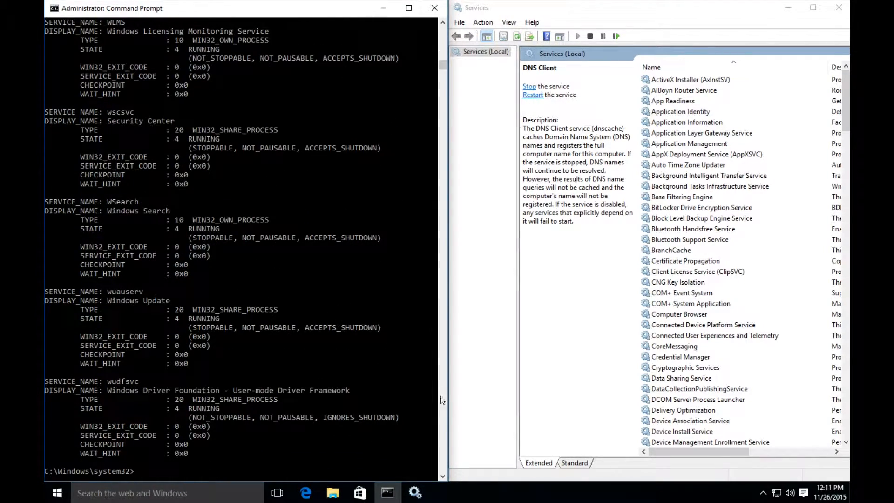
# Examine the first entries of the query output, comparing each service name with its display name and state
pyautogui.moveTo(444, 63); pyautogui.dragTo(445, 20)
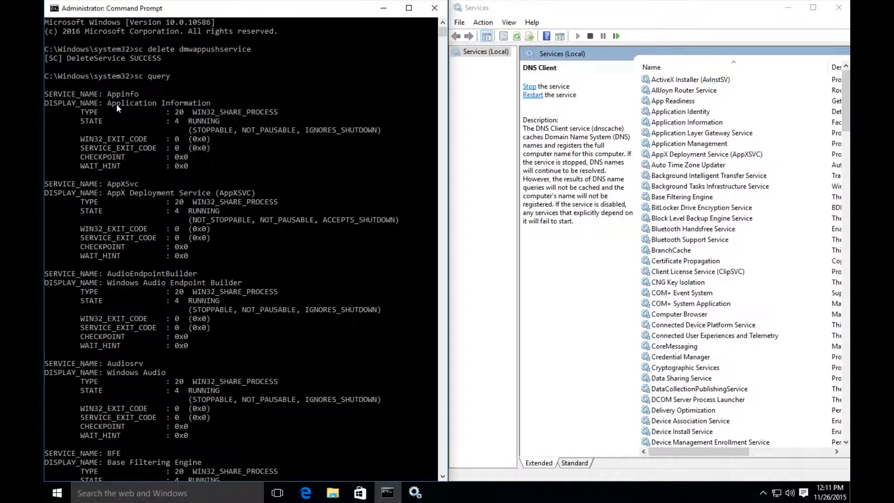
pyautogui.scroll(-6, 117, 107)
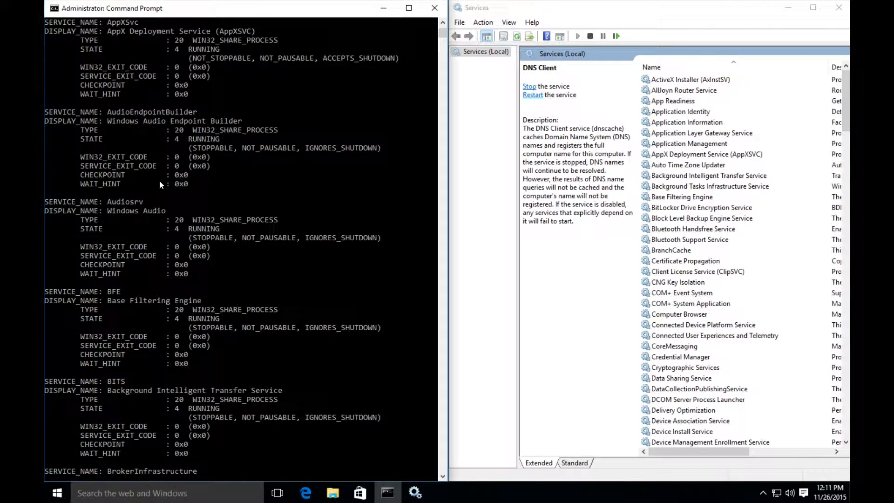
pyautogui.scroll(-5, 165, 183)
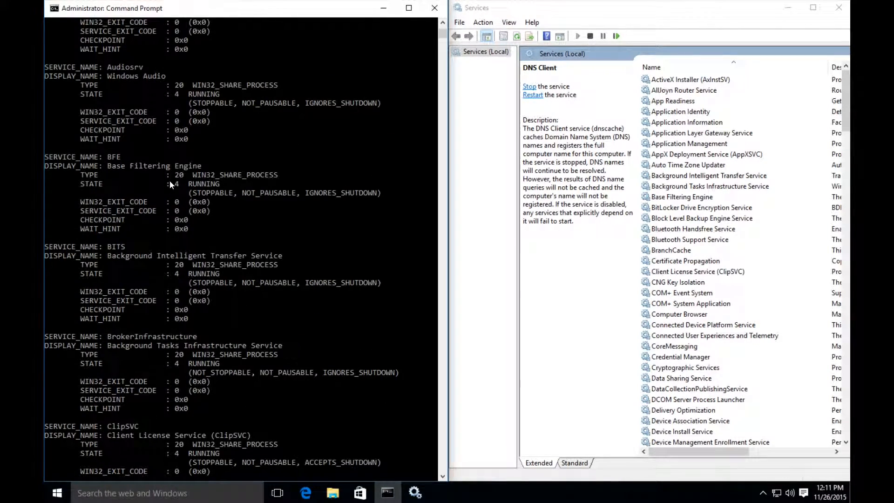
pyautogui.scroll(1, 128, 158)
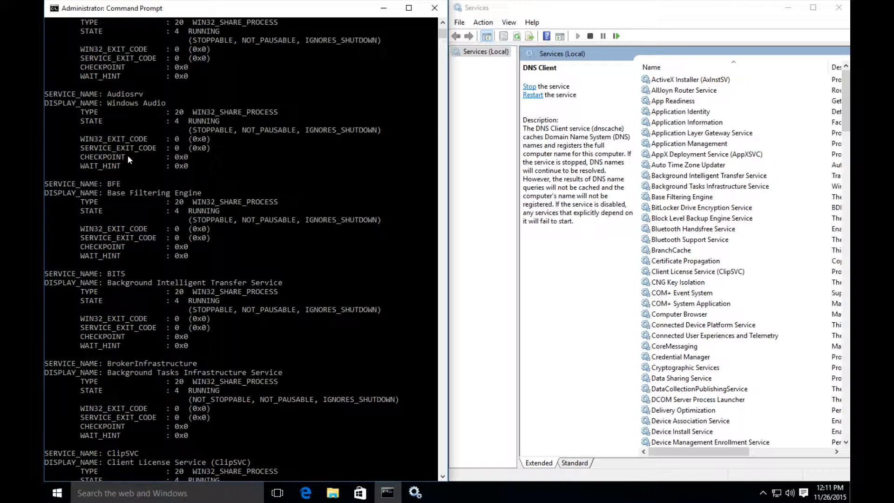
pyautogui.scroll(-7, 127, 160)
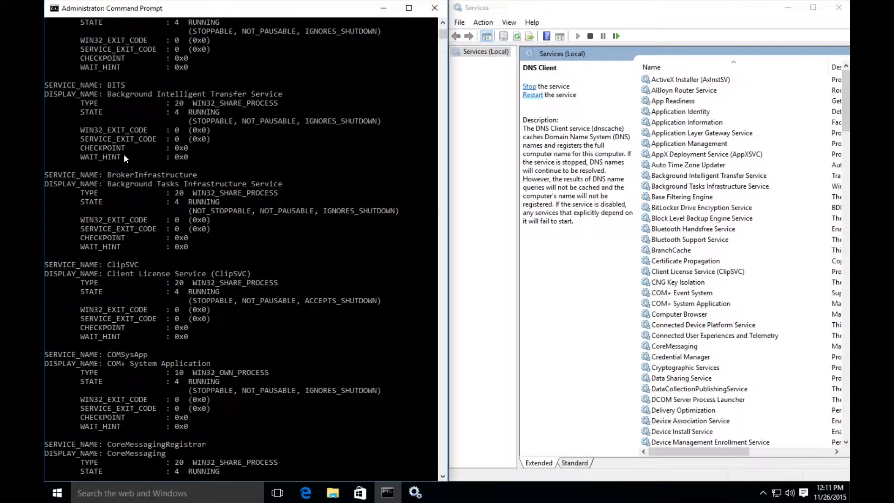
pyautogui.scroll(-7, 124, 157)
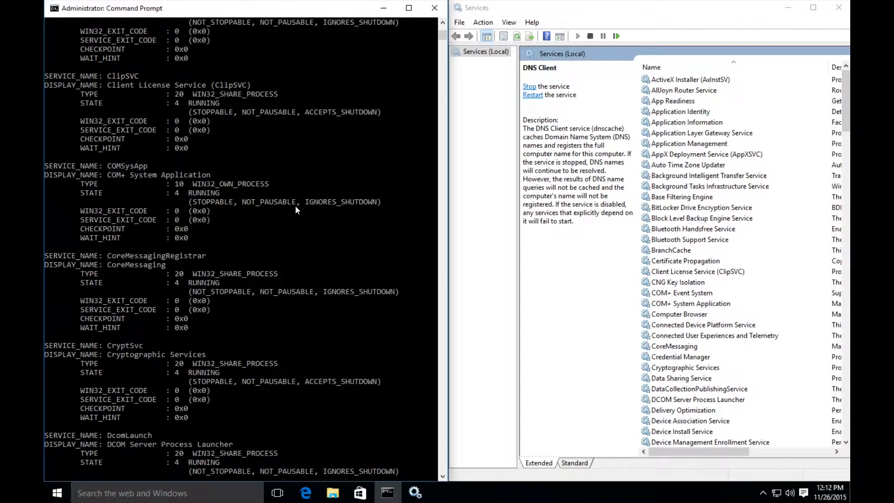
pyautogui.scroll(3, 295, 206)
pyautogui.scroll(2, 293, 210)
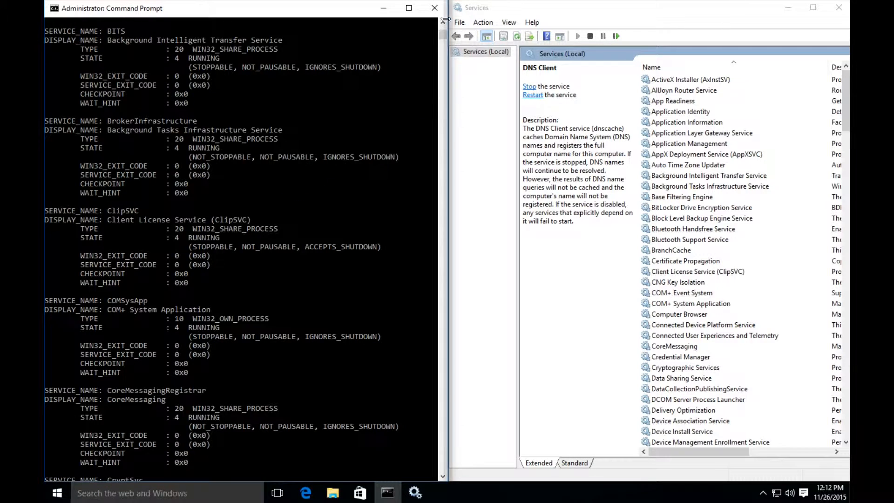
# Quit Command Prompt with "exit" and close the Services window
pyautogui.scroll(-20, 309, 189)
pyautogui.write('exit')
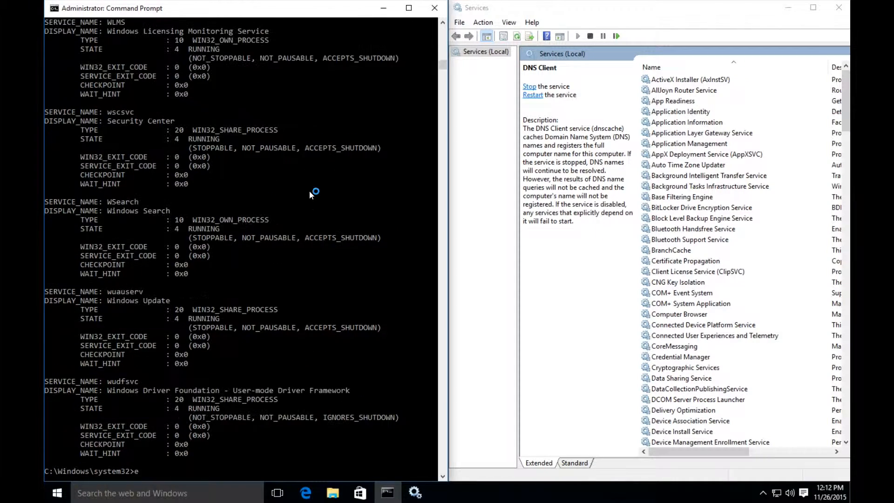
pyautogui.press('Return')
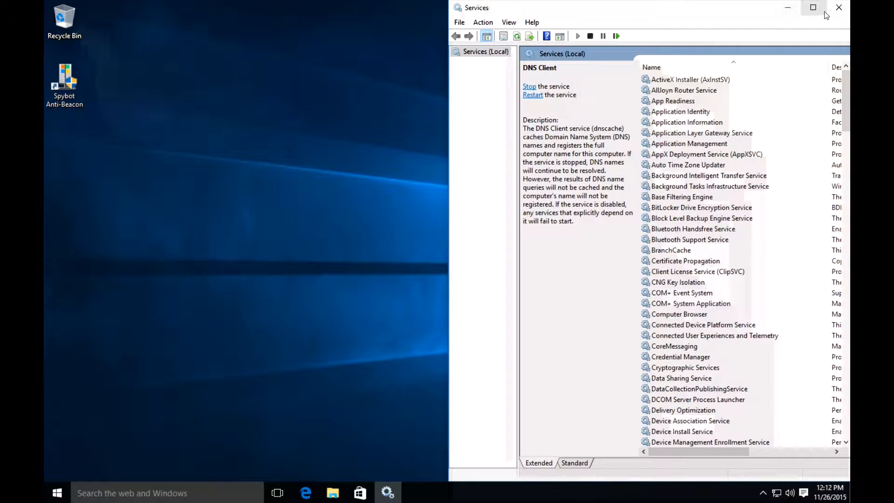
pyautogui.click(839, 7)
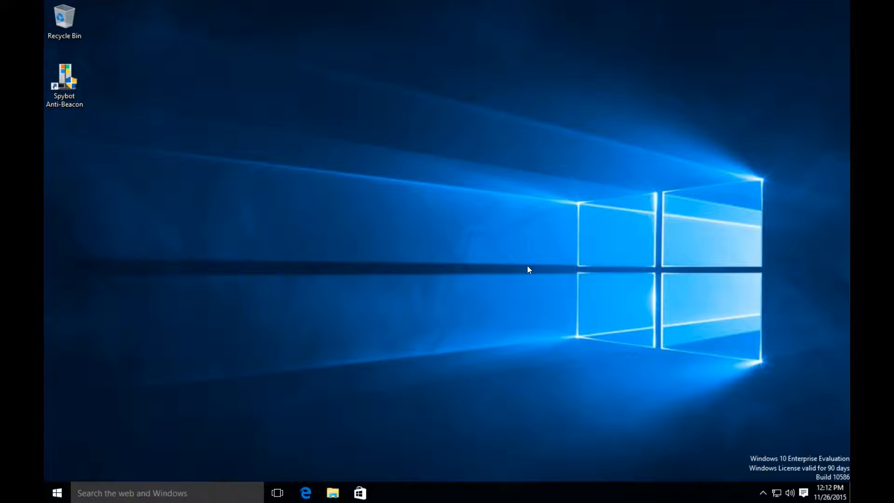
pyautogui.click(199, 495)
pyautogui.write('%host')
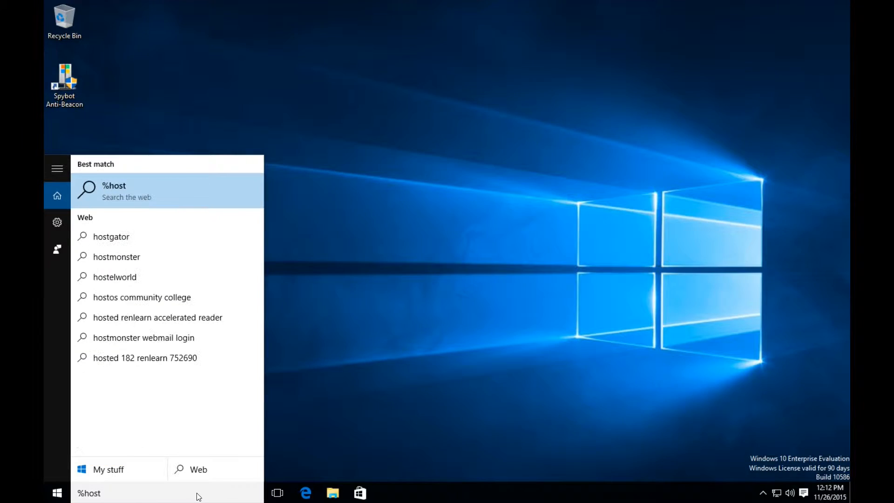
pyautogui.write('%^')
pyautogui.click(397, 337)
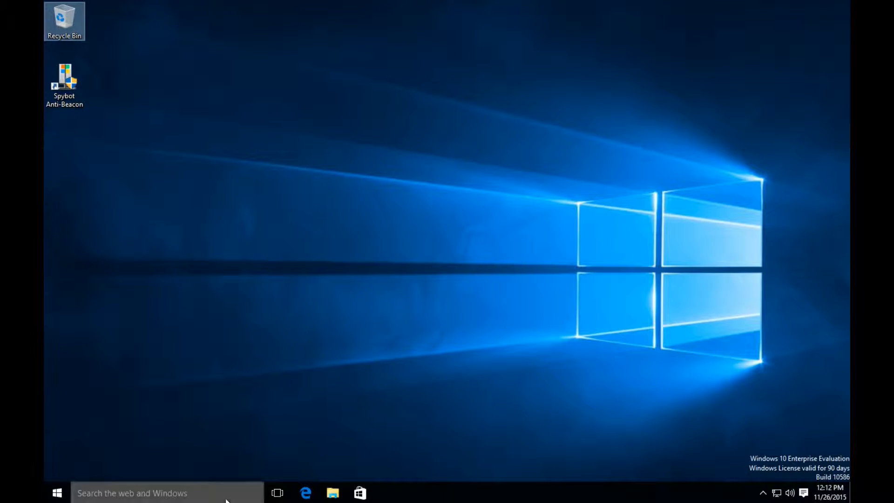
# Open Local Disk (C:) from This PC in File Explorer
pyautogui.click(332, 494)
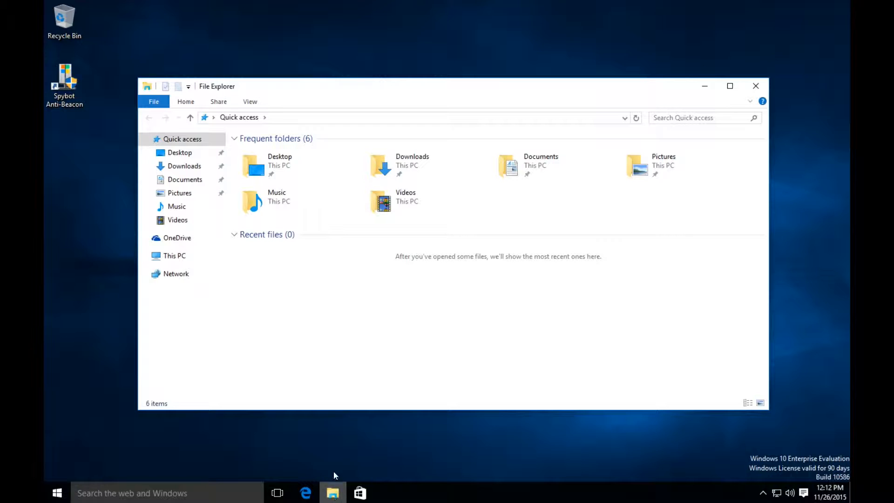
pyautogui.click(170, 257)
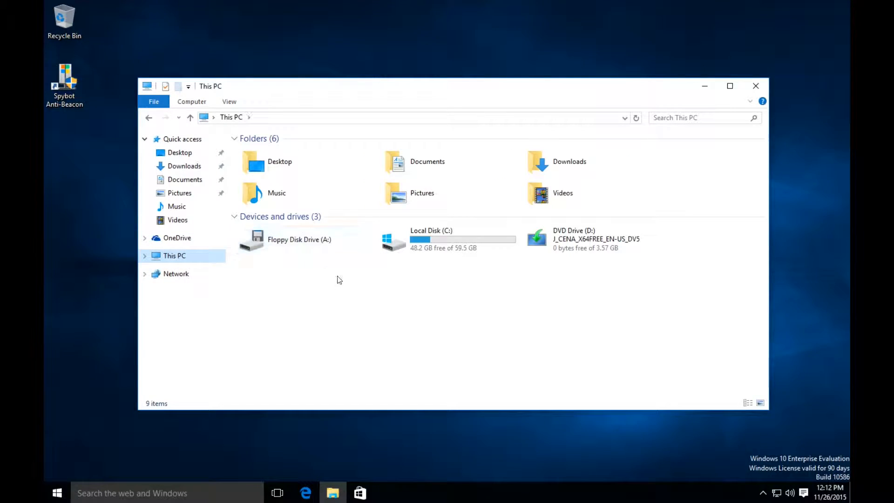
pyautogui.doubleClick(470, 242)
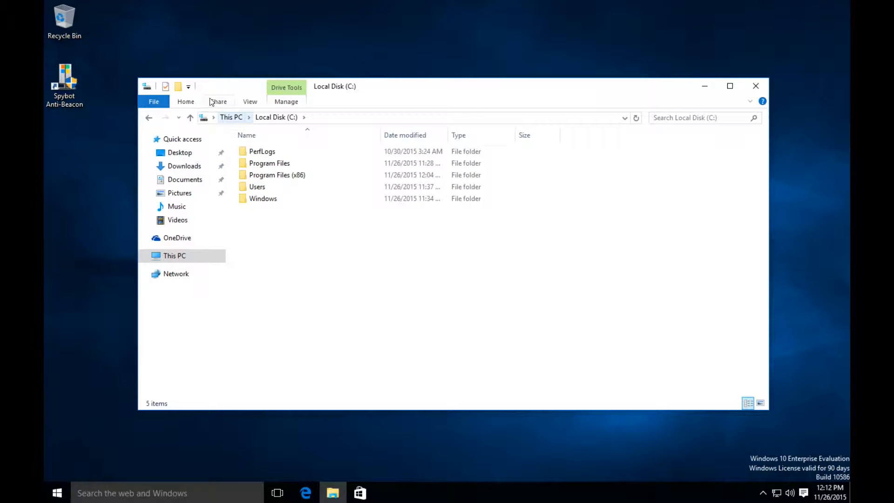
pyautogui.click(229, 117)
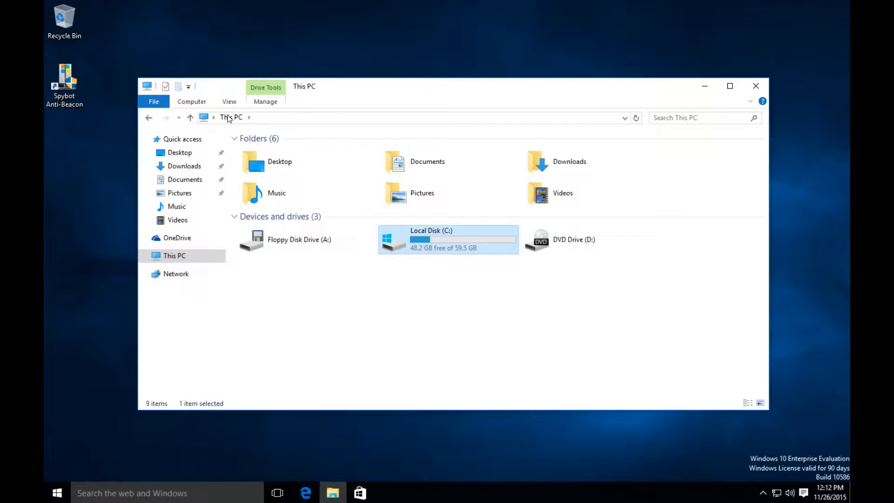
pyautogui.doubleClick(443, 244)
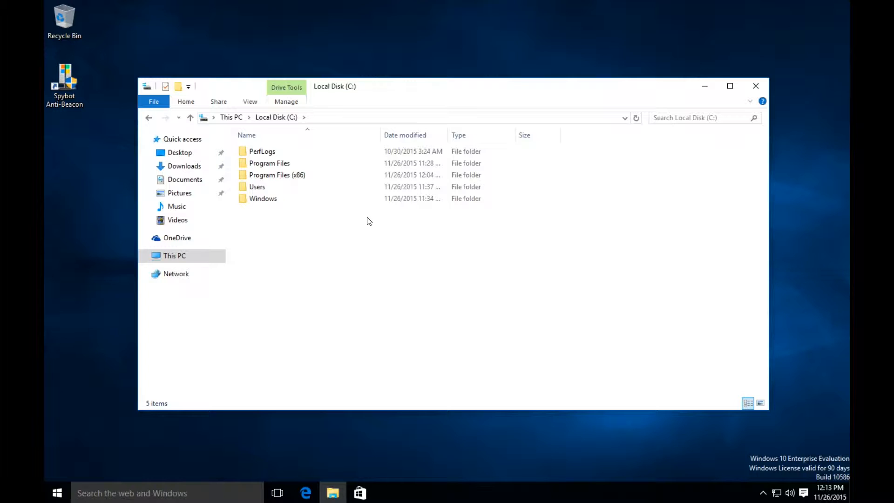
# Open the file at %systemroot%\system32\drivers\etc\hosts from File Explorer
pyautogui.click(323, 119)
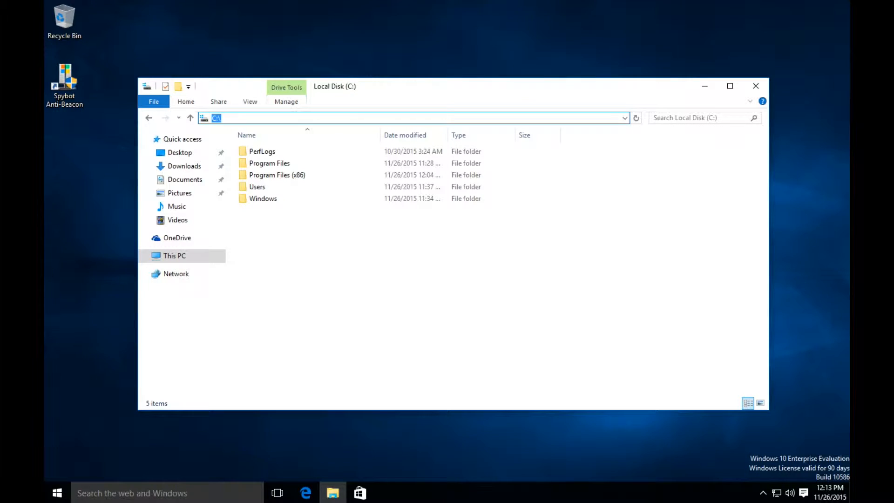
pyautogui.write('%systemroot%\\')
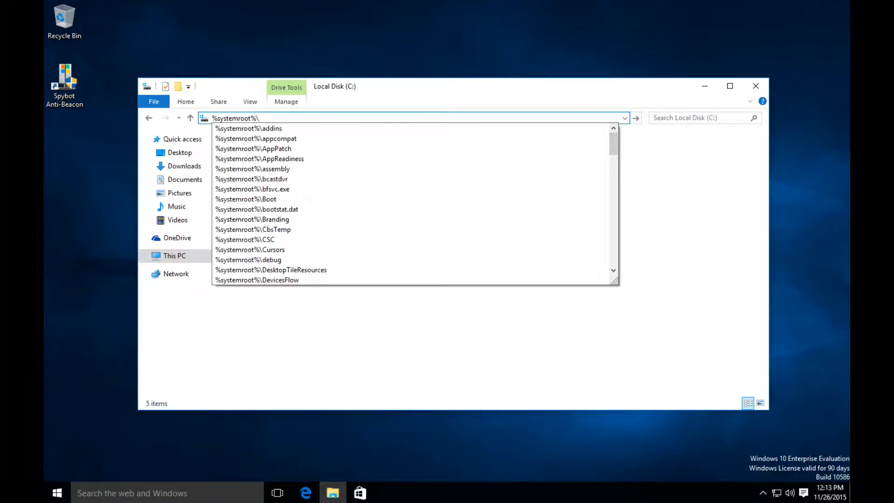
pyautogui.write('system3')
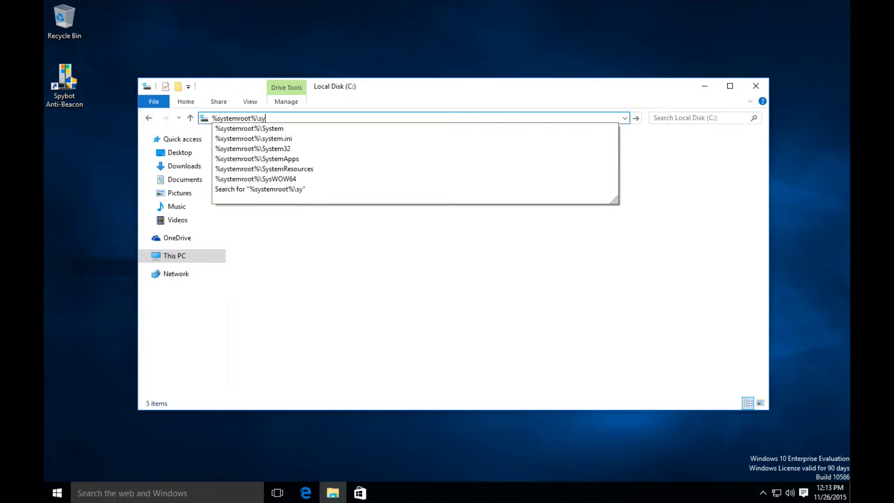
pyautogui.write('2')
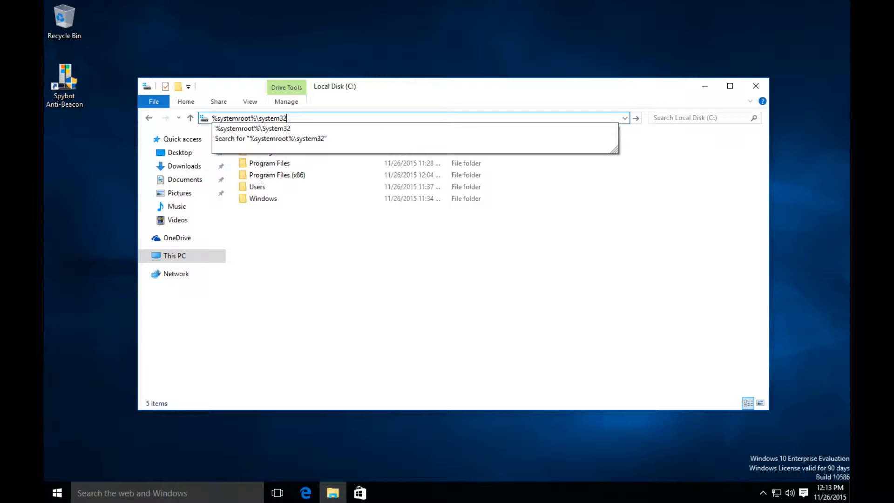
pyautogui.write('\\drive')
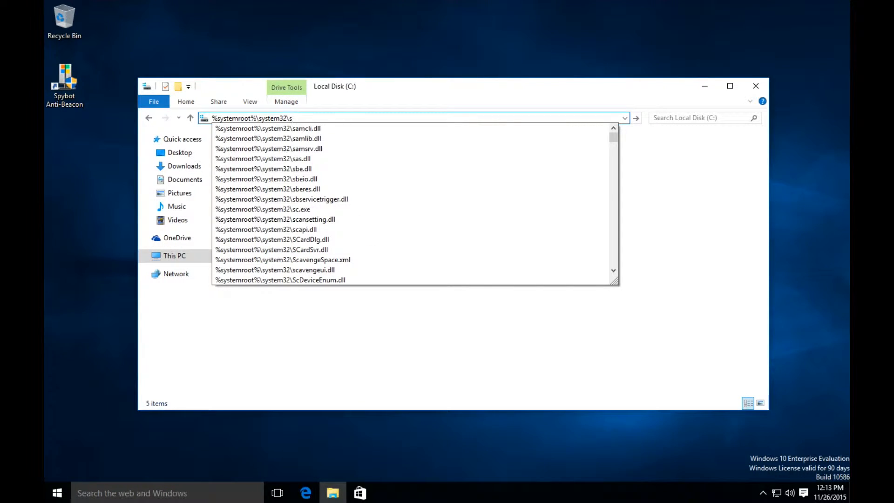
pyautogui.write('rs')
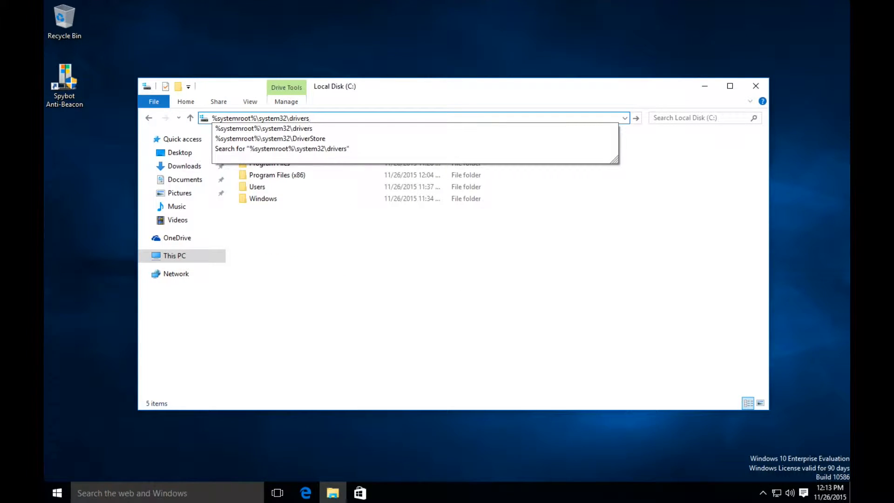
pyautogui.write('\\')
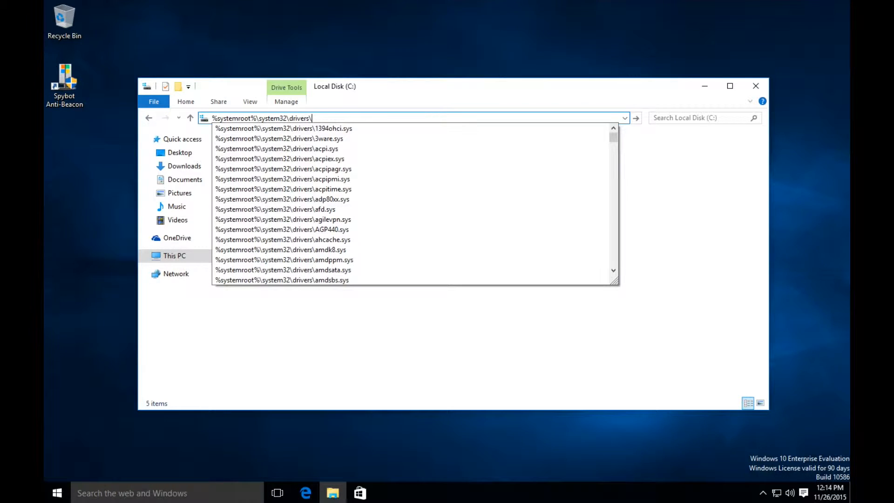
pyautogui.write('etc\\')
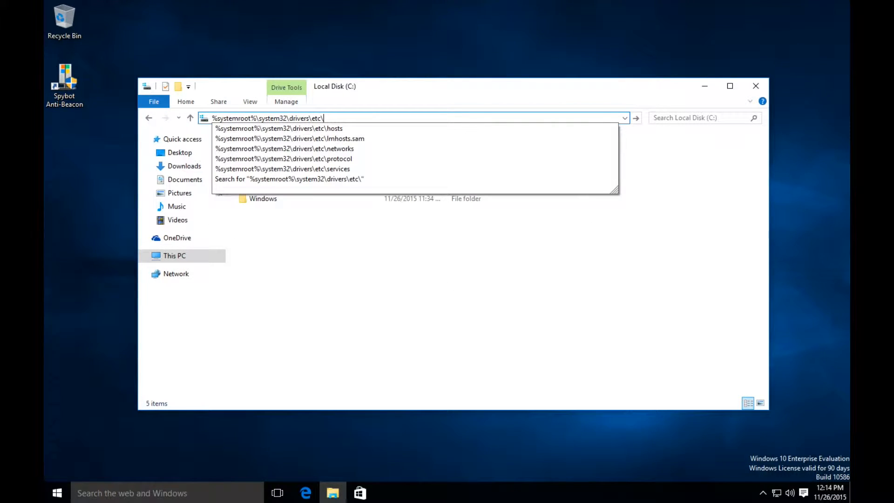
pyautogui.write('hosts')
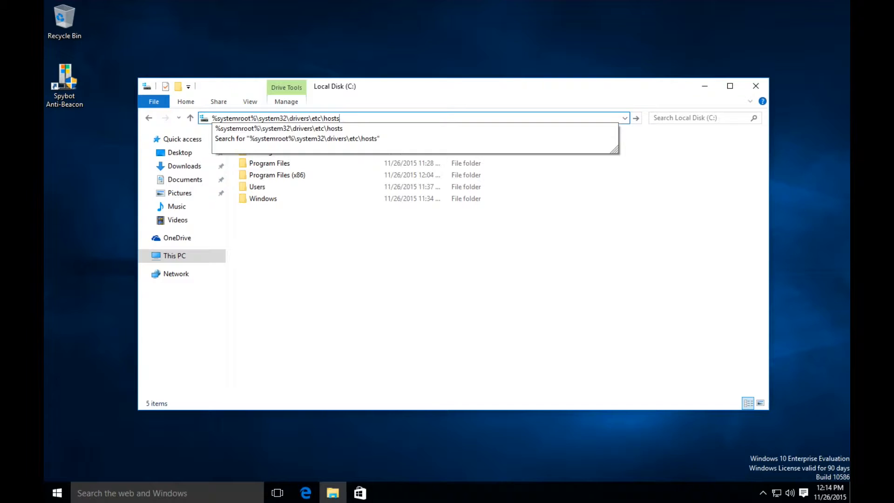
pyautogui.press('Return')
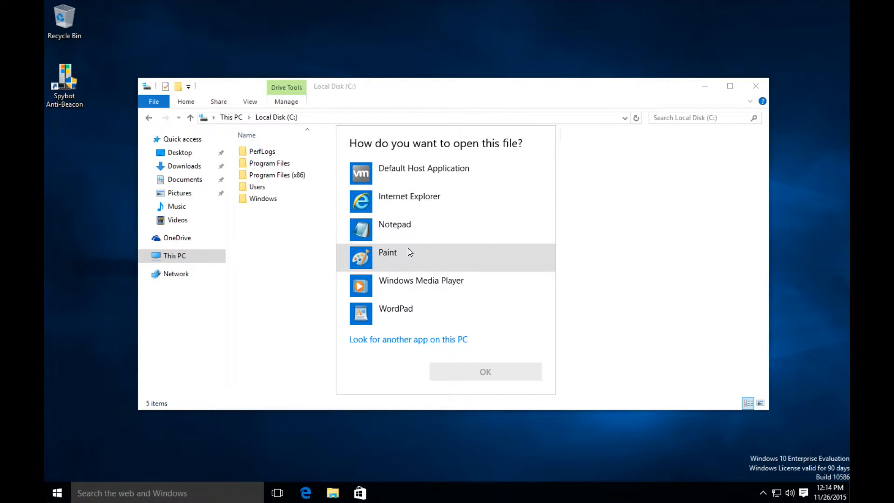
# Choose Notepad to open the hosts file, close the File Explorer window and maximize Notepad
pyautogui.click(400, 226)
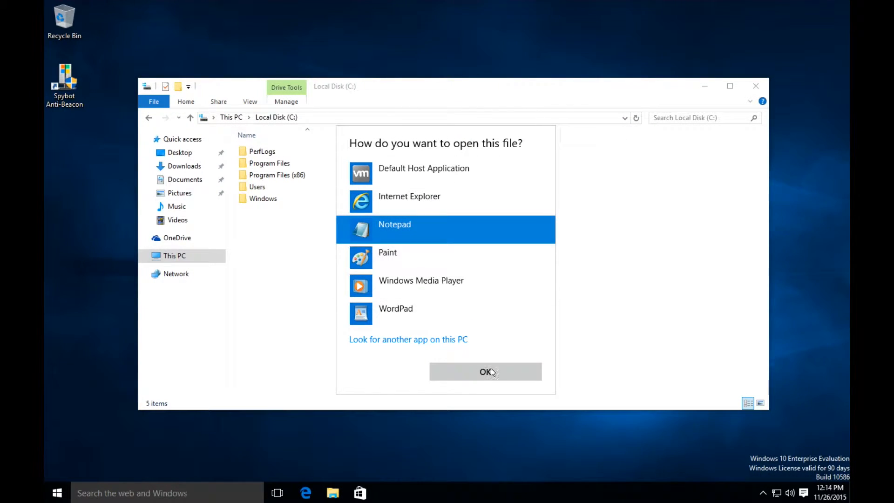
pyautogui.click(470, 374)
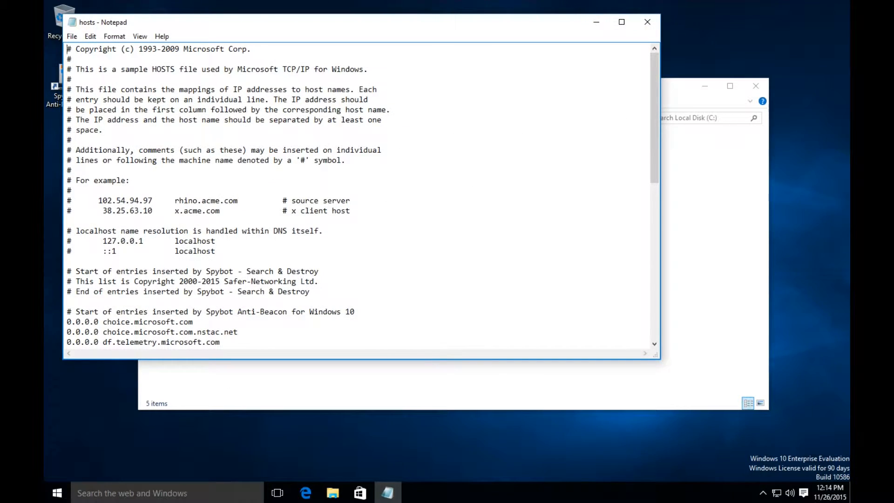
pyautogui.click(755, 85)
pyautogui.click(621, 22)
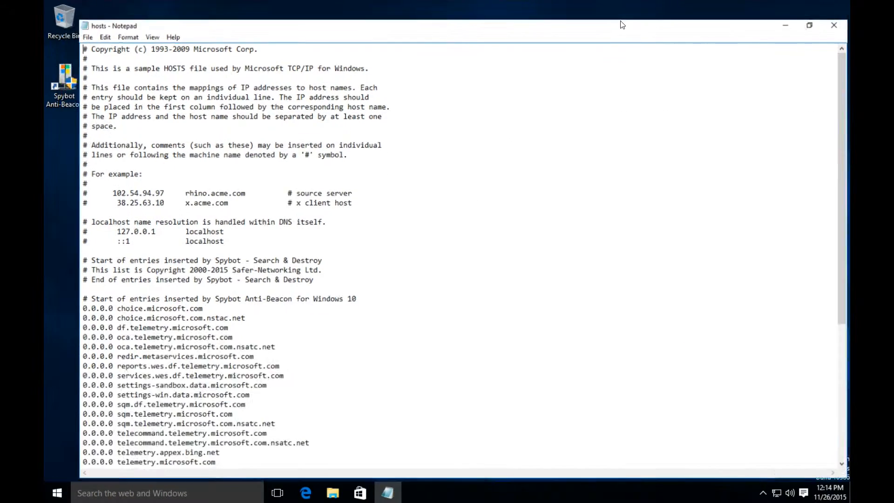
# Examine the Spybot Anti-Beacon entries in the hosts file, checking which Microsoft domains are mapped to 0.0.0.0
pyautogui.scroll(-7, 447, 247)
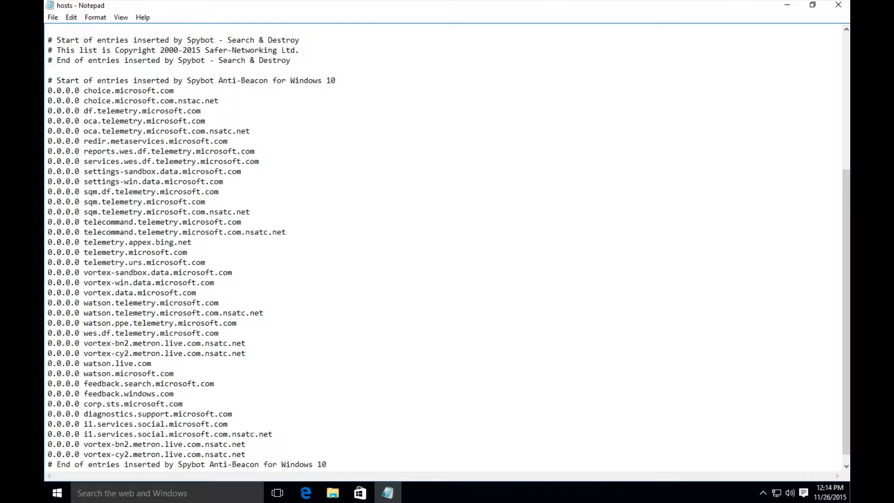
pyautogui.moveTo(49, 81); pyautogui.dragTo(220, 101)
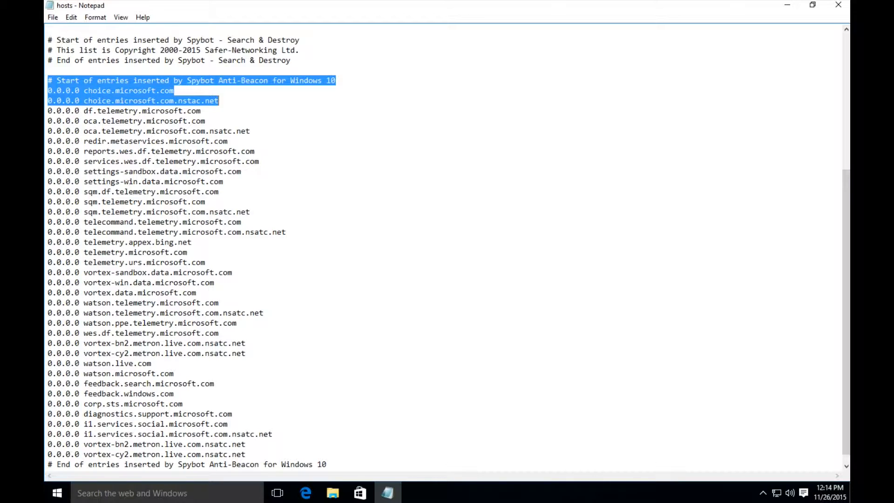
pyautogui.scroll(-1, 445, 246)
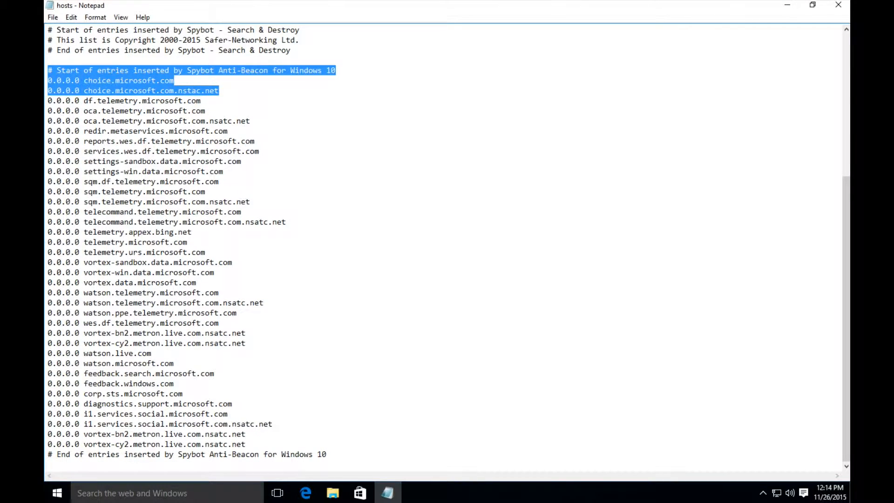
pyautogui.moveTo(246, 444); pyautogui.dragTo(48, 80)
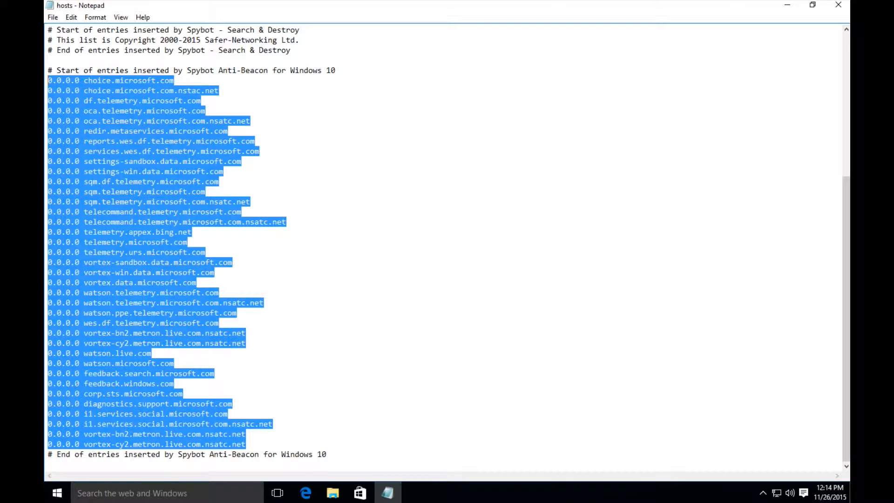
pyautogui.click(206, 111)
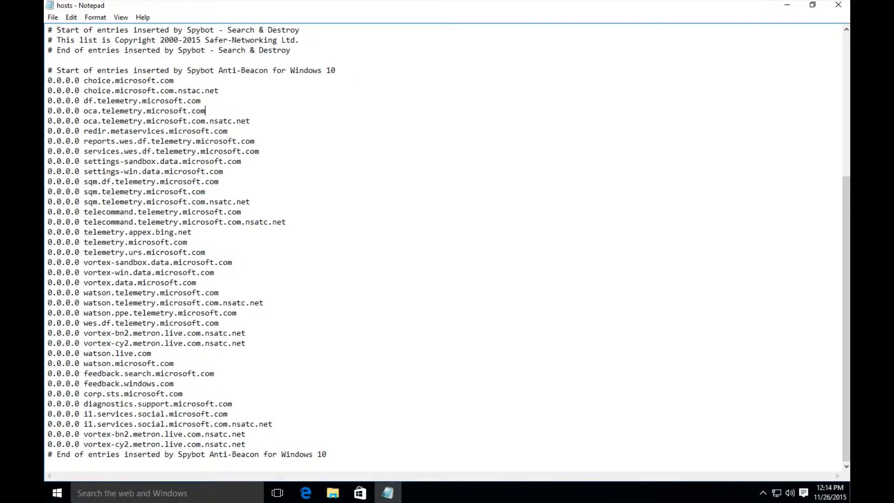
pyautogui.moveTo(175, 81); pyautogui.dragTo(48, 81)
pyautogui.scroll(4, 443, 248)
pyautogui.scroll(-4, 443, 247)
# Add a new line after the closing Spybot Anti-Beacon comment in the hosts file
pyautogui.click(327, 455)
pyautogui.press('Return')
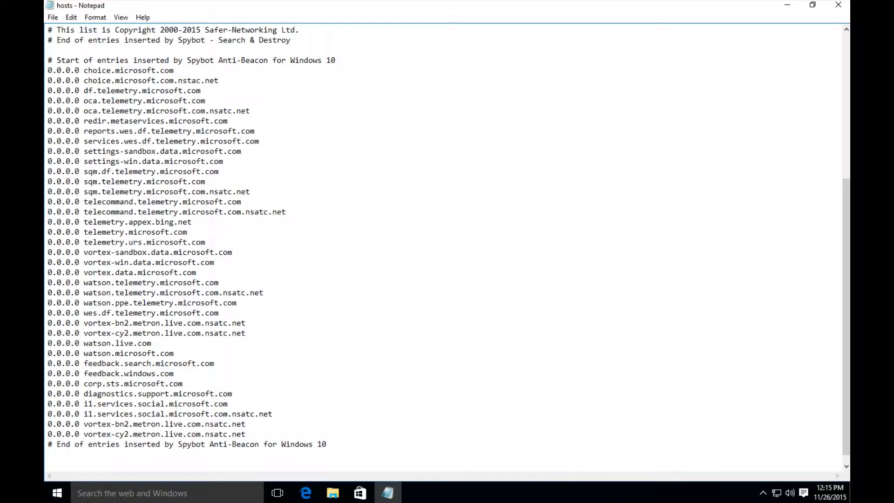
# Find Command Prompt by searching for "cmd" and run it as administrator, allowing it to make changes
pyautogui.click(139, 494)
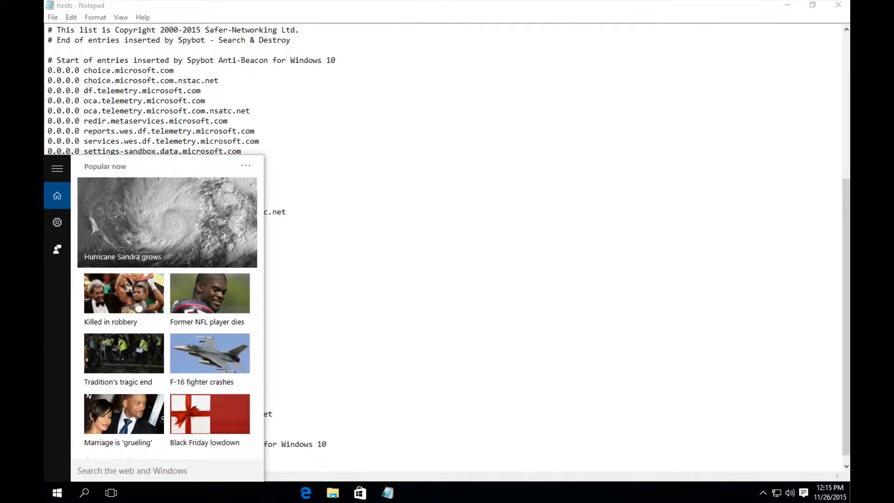
pyautogui.write('cmd')
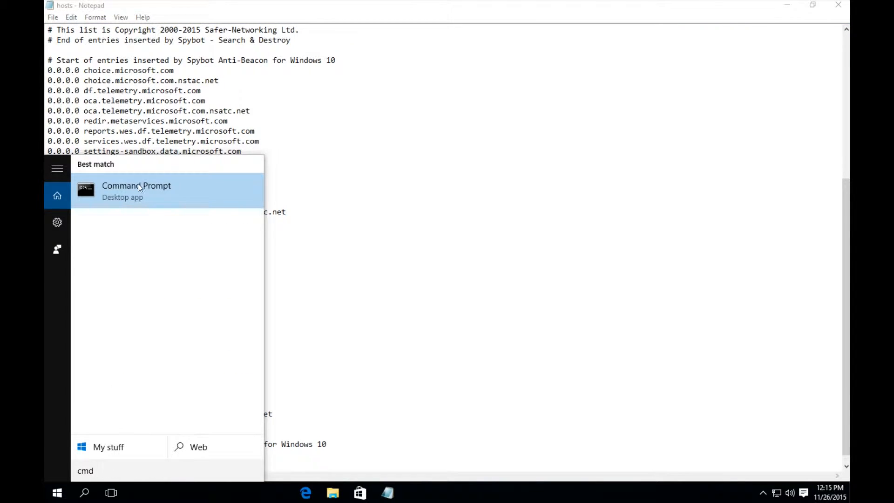
pyautogui.rightClick(138, 184)
pyautogui.click(159, 197)
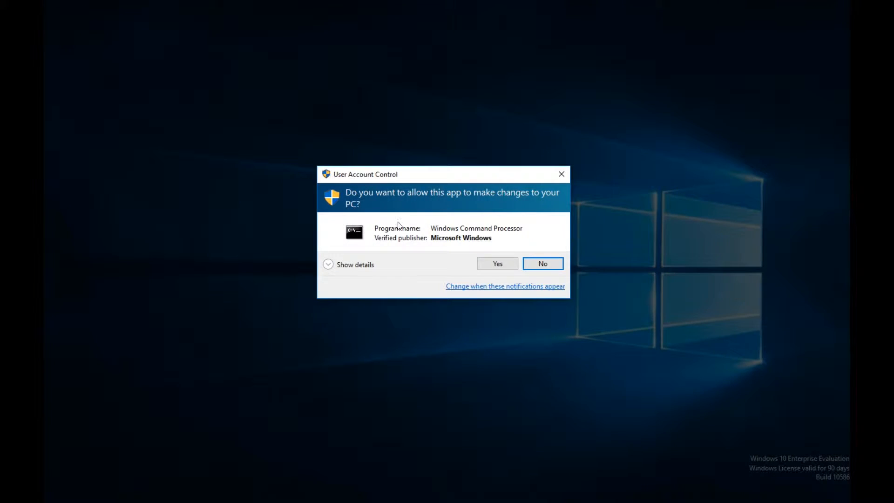
pyautogui.click(480, 263)
pyautogui.click(207, 80)
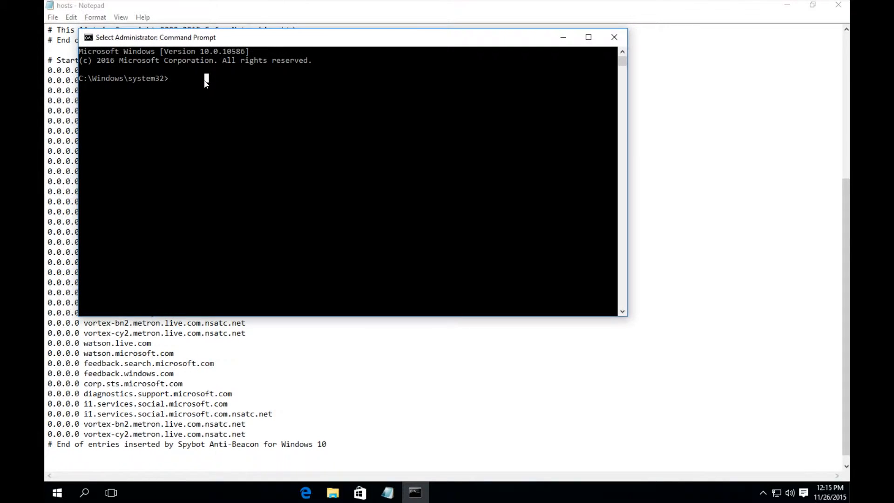
pyautogui.write('ping')
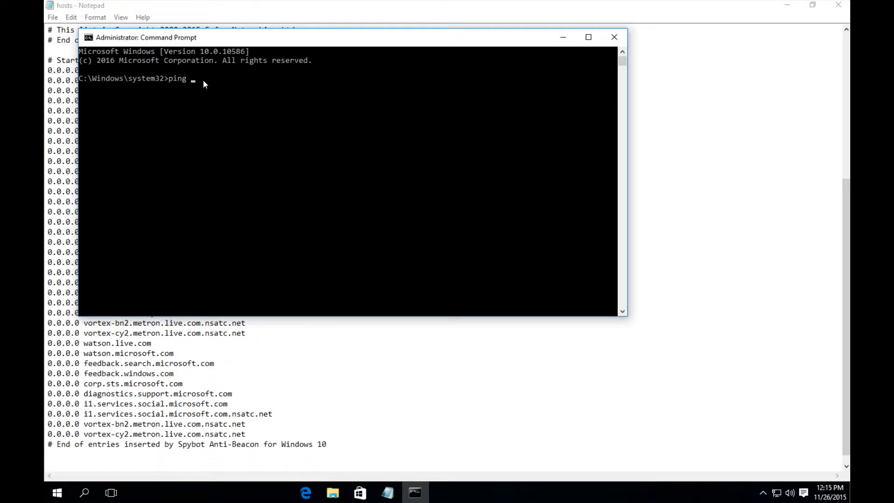
pyautogui.write(' www.facebook.com')
pyautogui.press('Return')
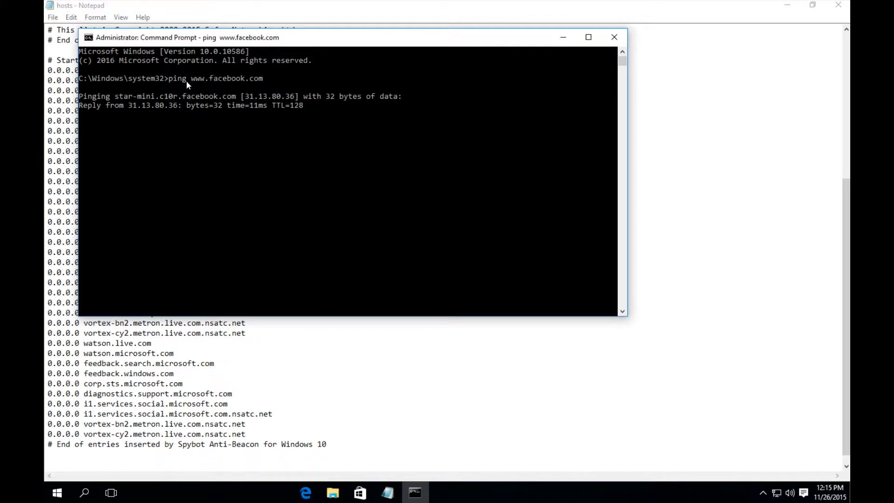
pyautogui.hotkey('ctrl', 'c')
# Copy Facebook's IP address from the first ping reply
pyautogui.click(184, 116)
pyautogui.click(131, 106)
pyautogui.moveTo(131, 108); pyautogui.dragTo(175, 109)
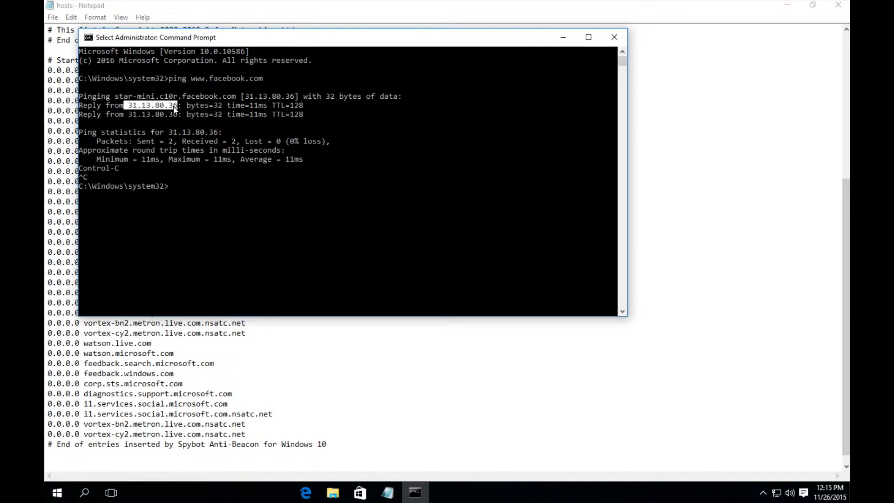
pyautogui.press('Return')
pyautogui.click(163, 16)
pyautogui.press('Return')
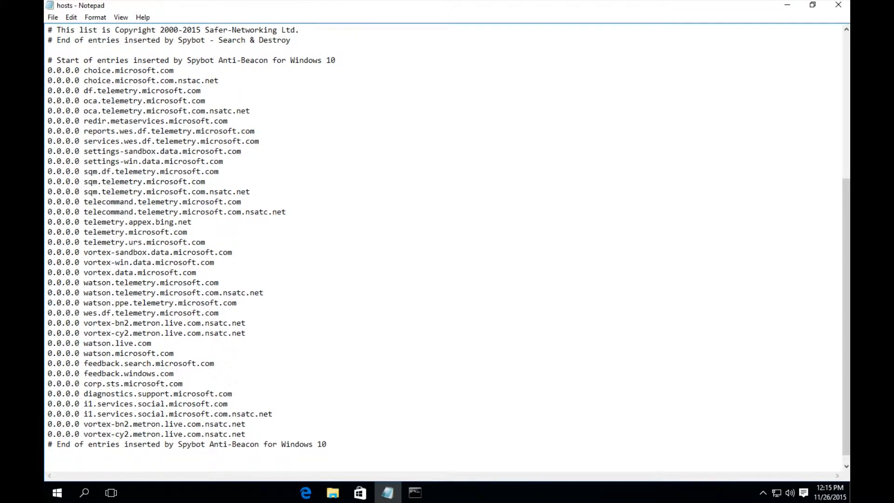
pyautogui.hotkey('ctrl', 'v')
pyautogui.click(47, 464)
pyautogui.press('Delete')
pyautogui.write('www.bing.com')
pyautogui.press('Return')
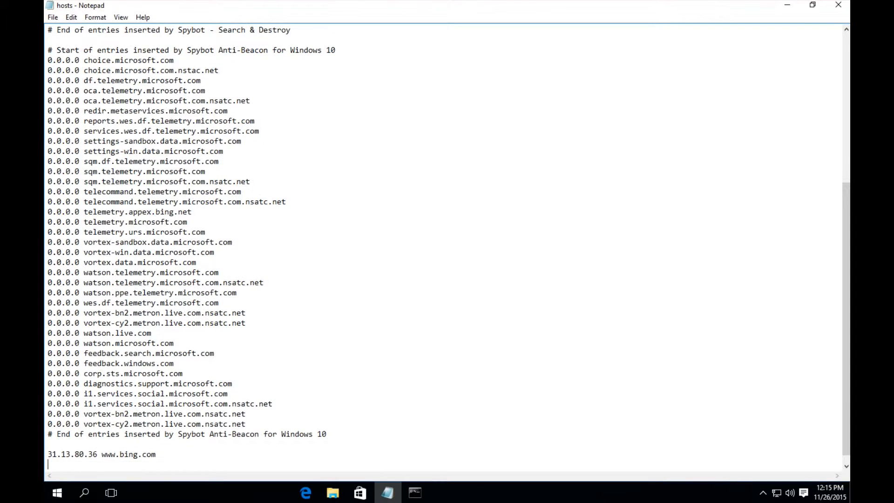
pyautogui.hotkey('ctrl', 's')
pyautogui.press('Delete')
pyautogui.write('bing.com')
pyautogui.click(53, 17)
pyautogui.click(70, 54)
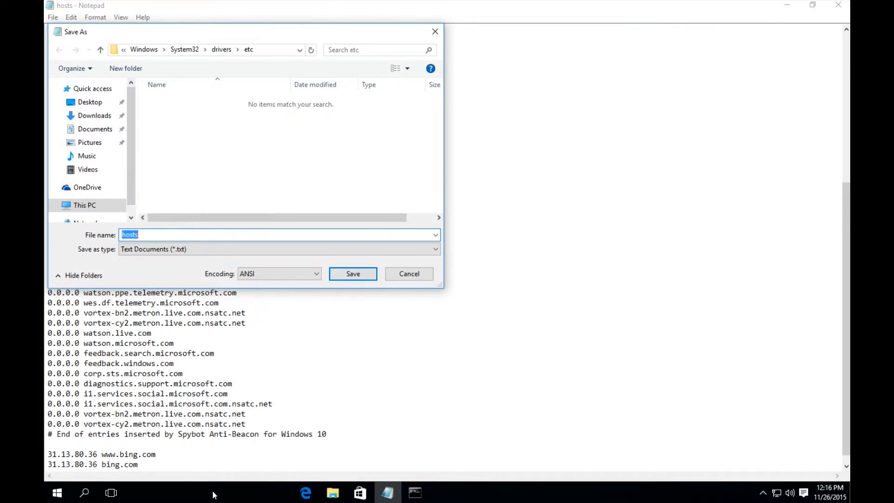
pyautogui.click(404, 276)
# Save the file as hosts in the etc folder with type All Files, replacing the existing hosts file
pyautogui.hotkey('ctrl', 's')
pyautogui.click(332, 248)
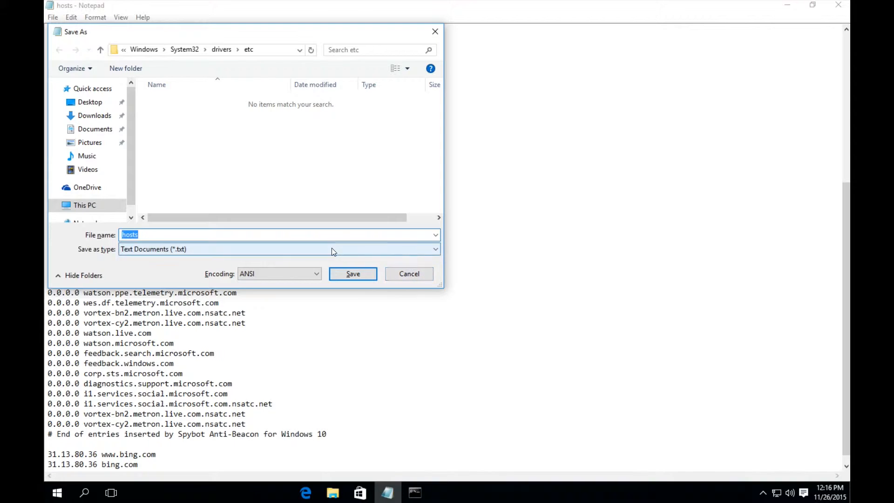
pyautogui.click(267, 248)
pyautogui.click(138, 268)
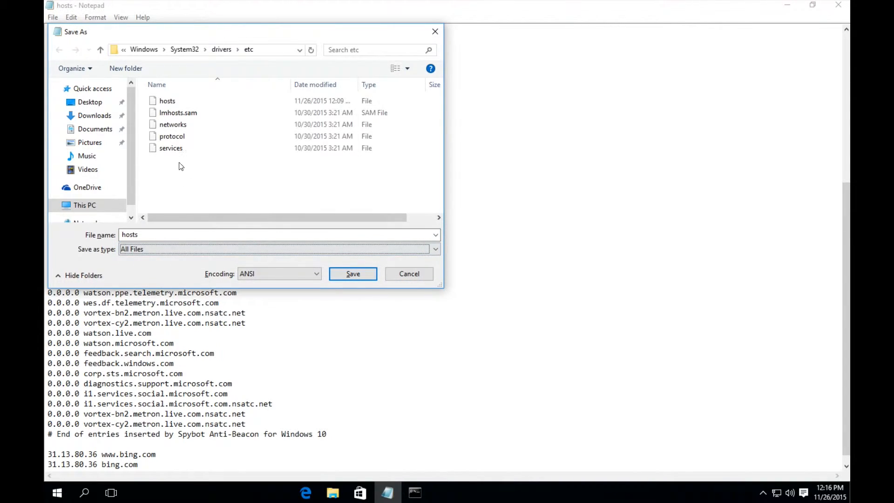
pyautogui.click(353, 275)
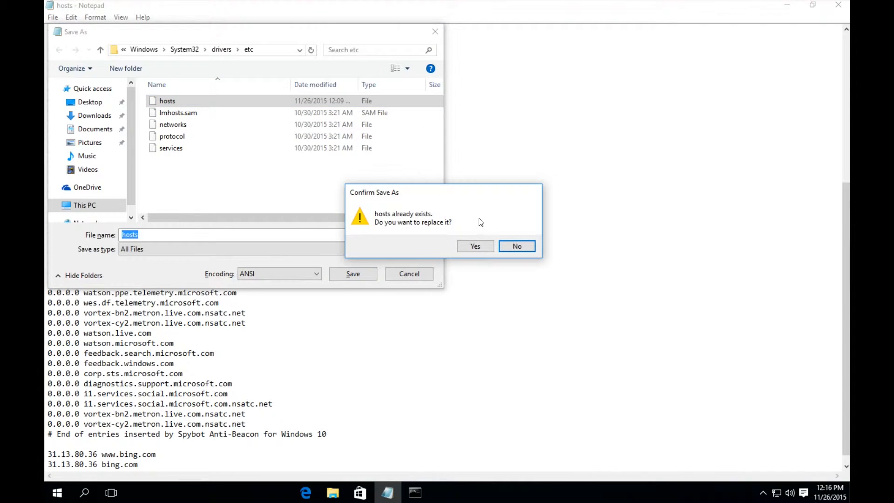
pyautogui.click(474, 246)
pyautogui.click(475, 286)
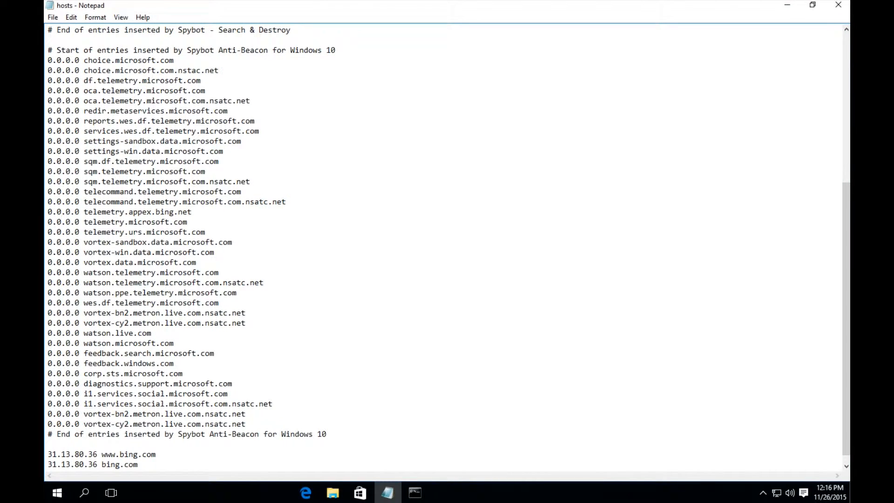
# Switch to Command Prompt and quit it with "exit"
pyautogui.click(416, 493)
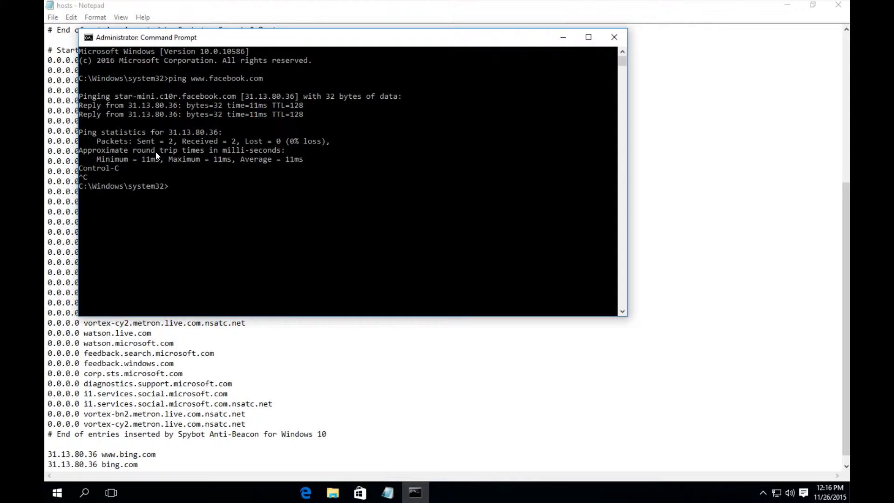
pyautogui.write('e')
pyautogui.write('xit')
pyautogui.press('Return')
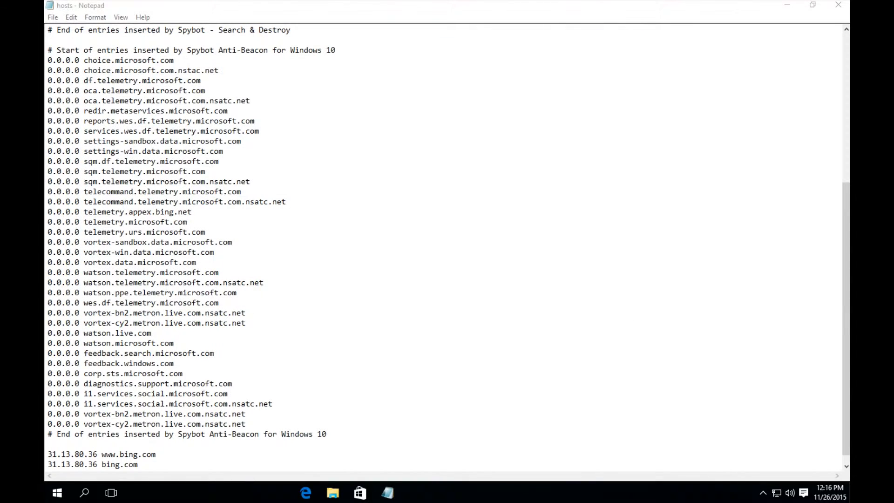
# Close the hosts file in Notepad and discard its unsaved changes
pyautogui.click(839, 6)
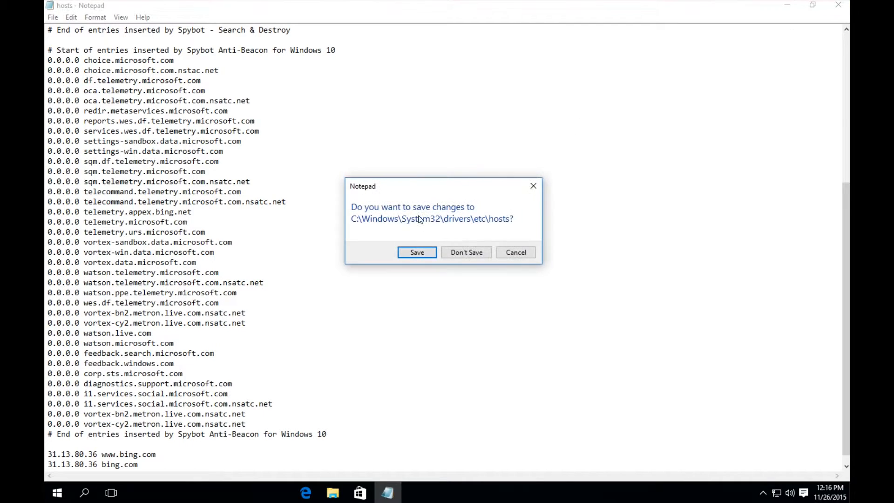
pyautogui.click(465, 252)
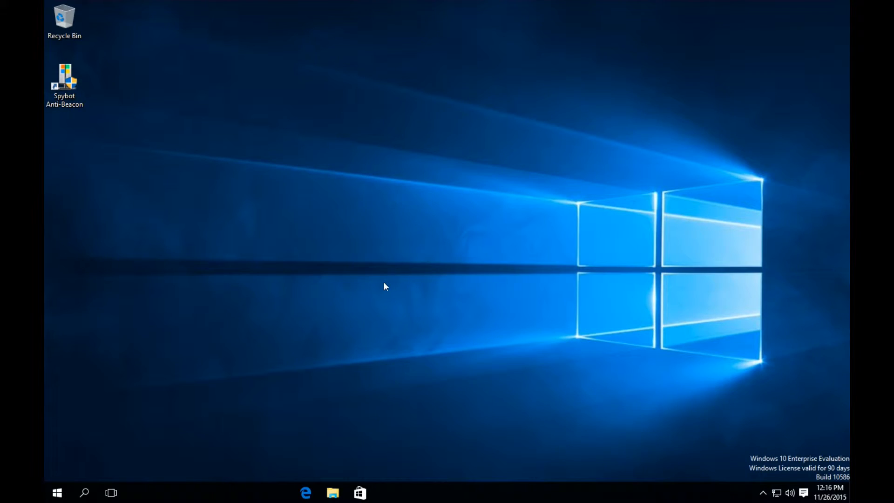
# Move the Spybot Anti-Beacon shortcut away from the desktop's edge to an open spot diagonally below the Recycle Bin
pyautogui.moveTo(82, 105); pyautogui.dragTo(250, 166)
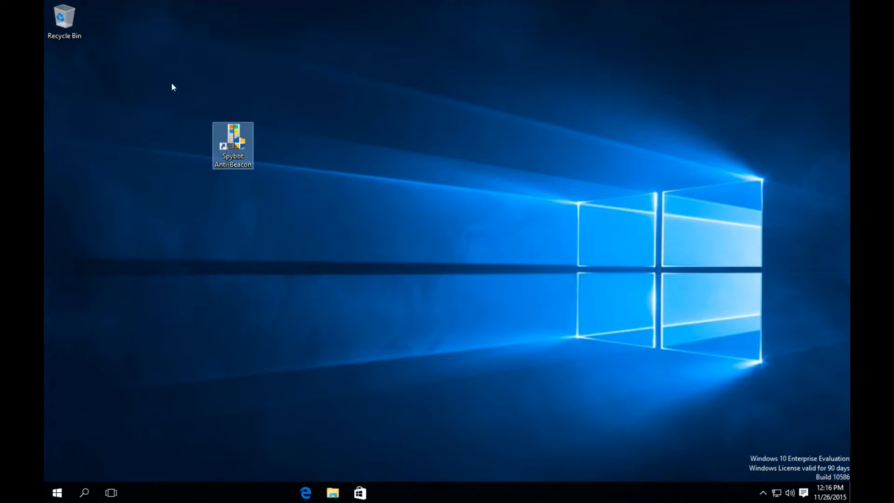
pyautogui.moveTo(199, 117); pyautogui.dragTo(355, 252)
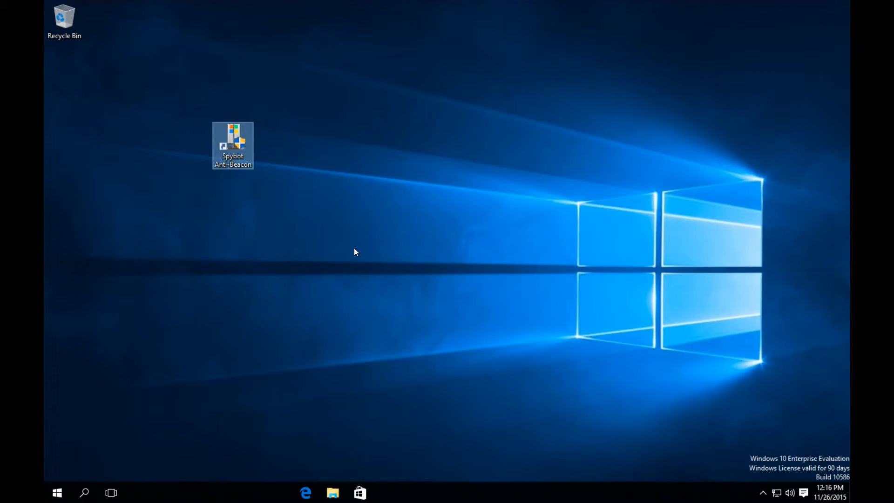
pyautogui.click(141, 495)
pyautogui.click(86, 494)
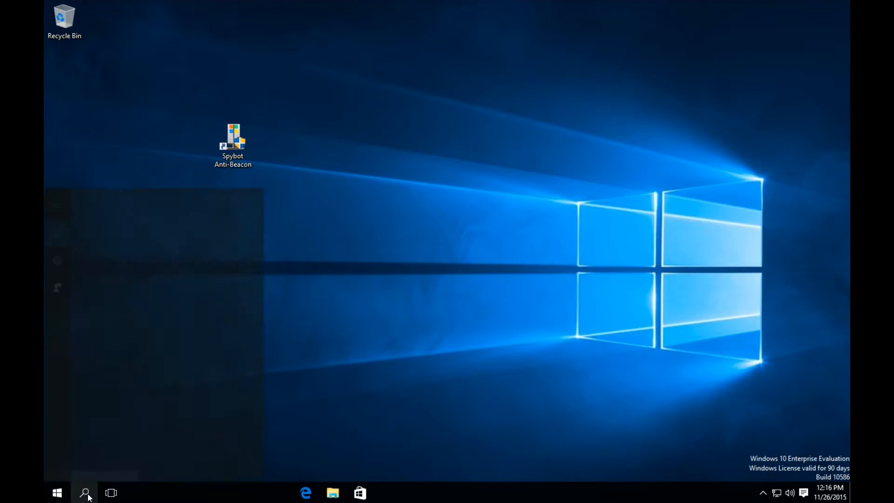
pyautogui.click(86, 494)
pyautogui.click(58, 494)
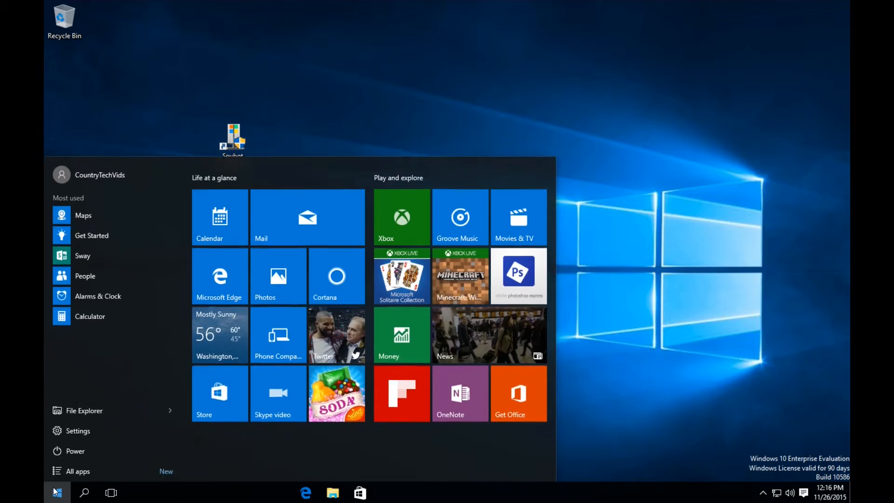
pyautogui.click(642, 295)
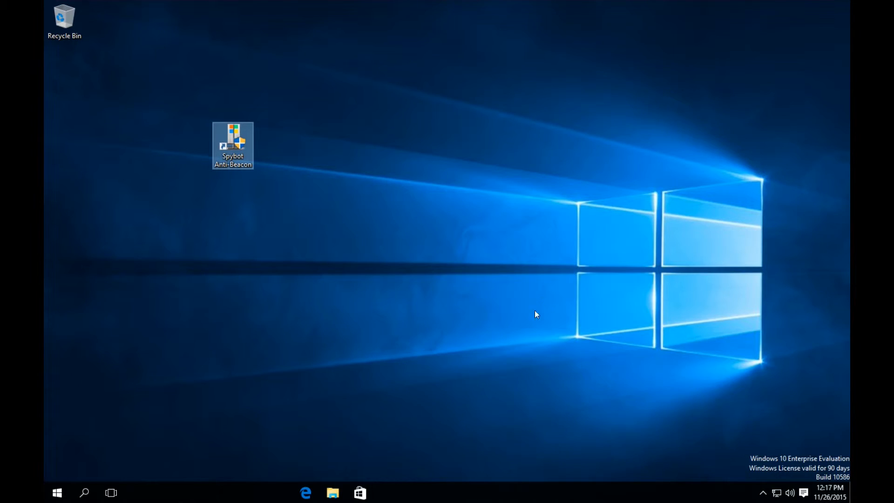
# Set the taskbar's search option to show the full search box instead of the search icon
pyautogui.rightClick(530, 500)
pyautogui.moveTo(586, 302)
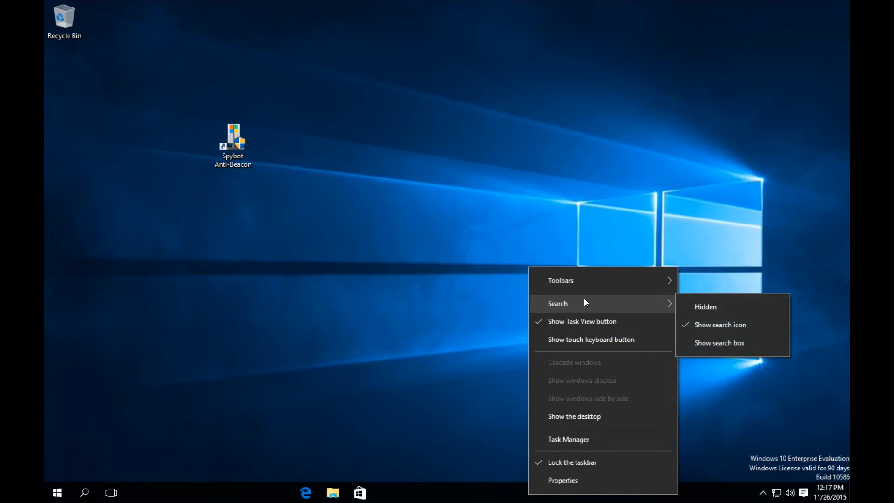
pyautogui.click(741, 344)
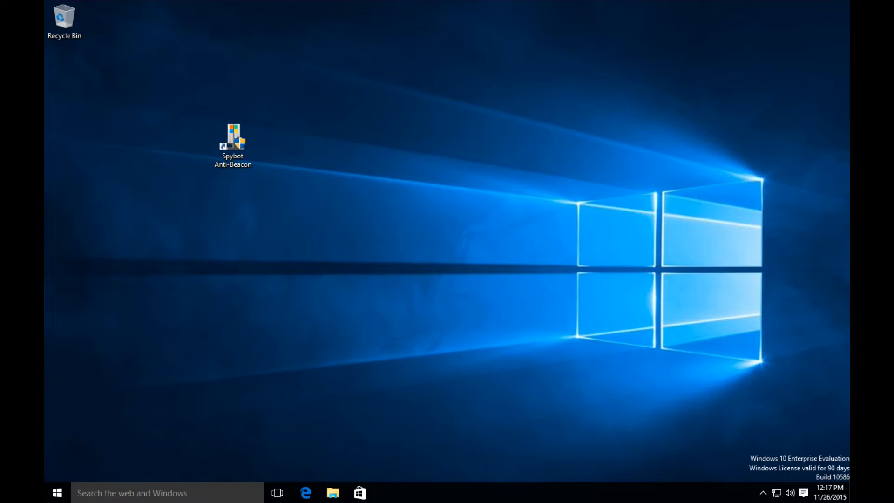